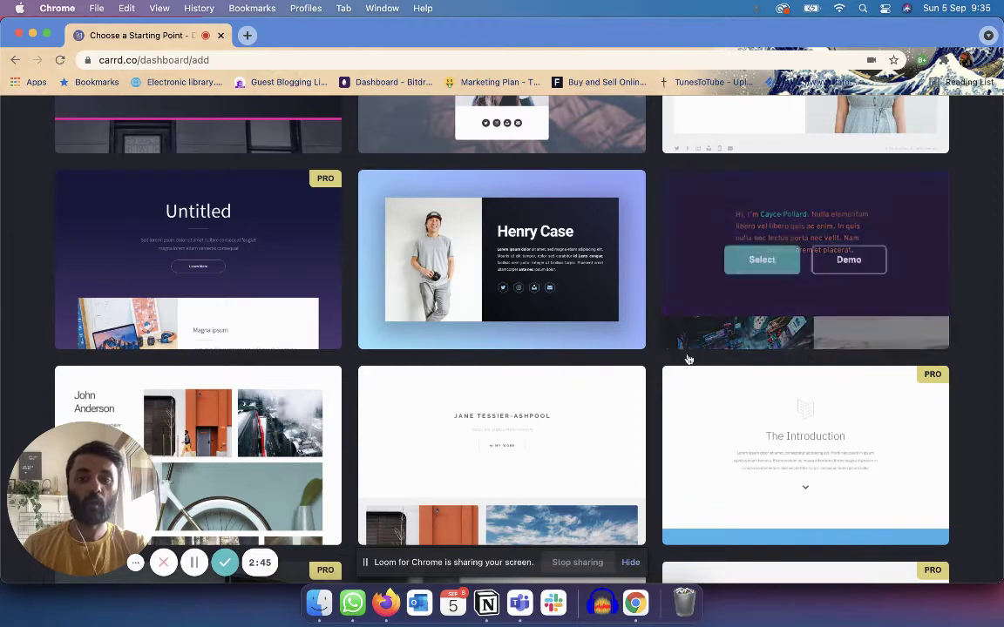
# Start the site from the dark purple profile template with coral intro text, and look through its layout down to the footer.
pyautogui.click(756, 261)
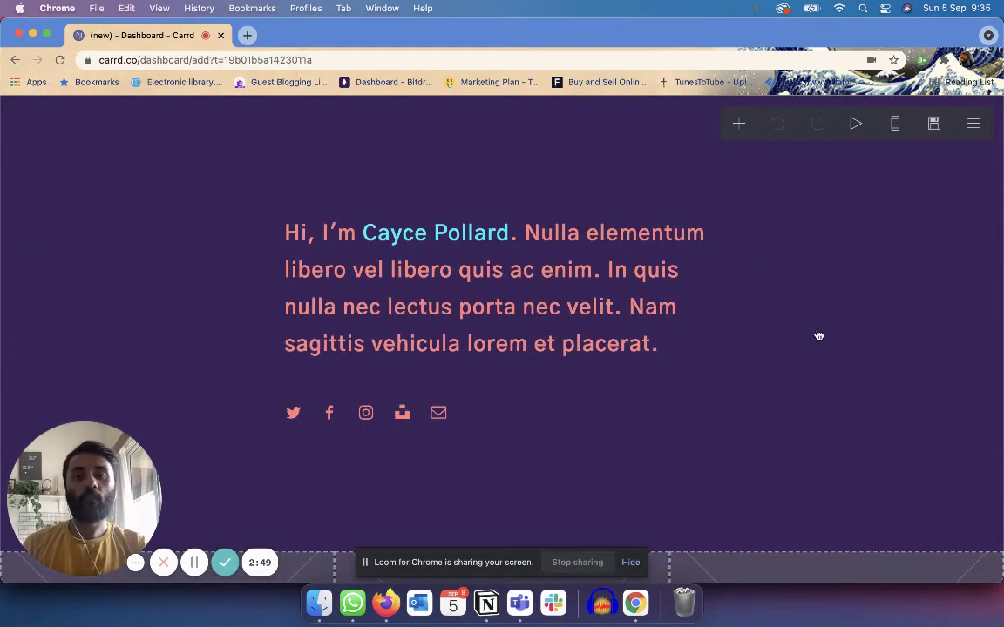
pyautogui.scroll(-5, 818, 337)
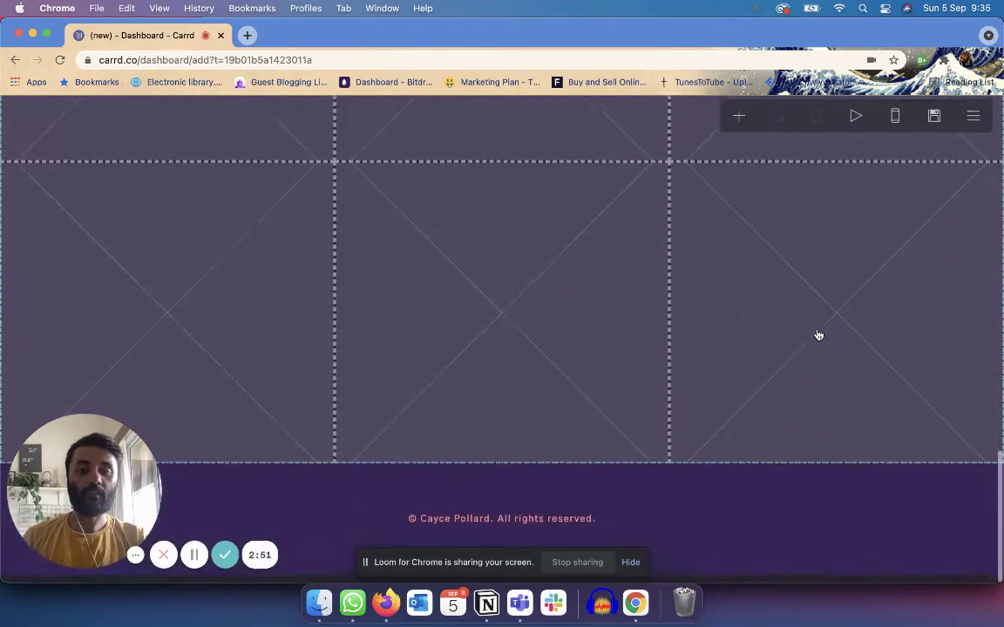
pyautogui.scroll(5, 817, 337)
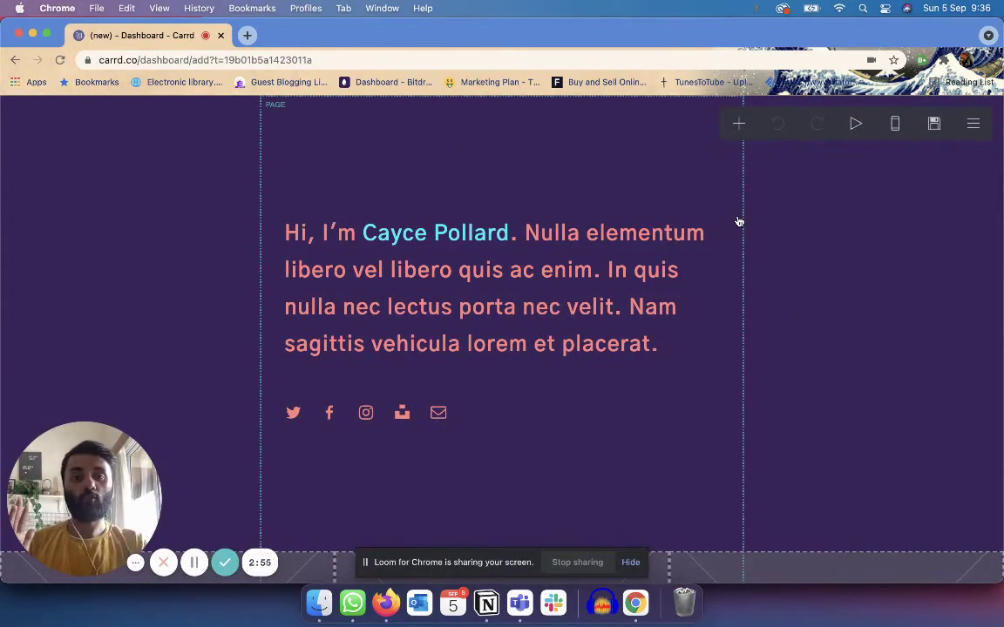
pyautogui.scroll(-5, 739, 222)
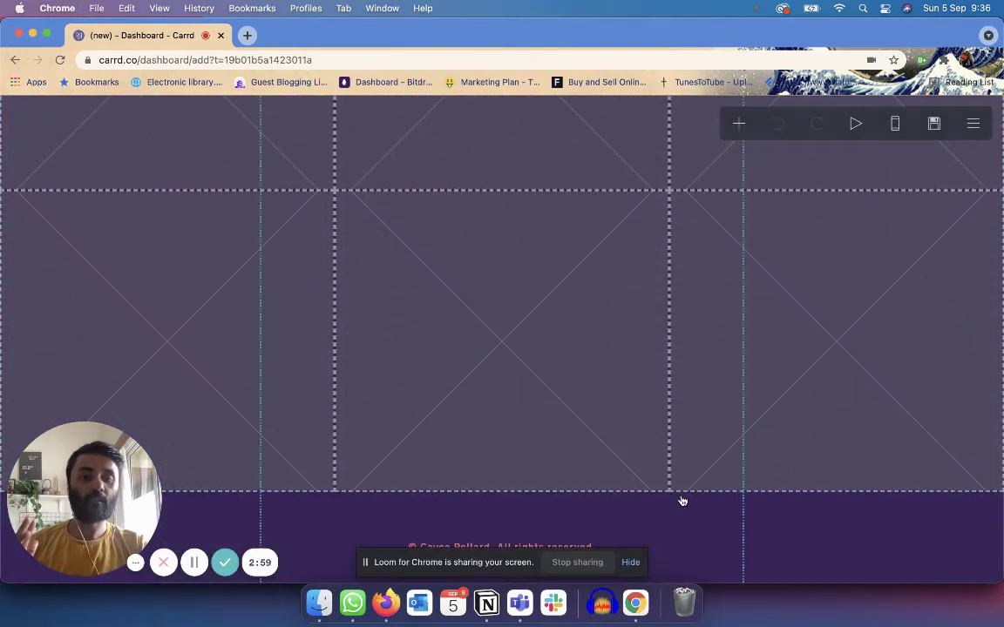
pyautogui.scroll(5, 702, 542)
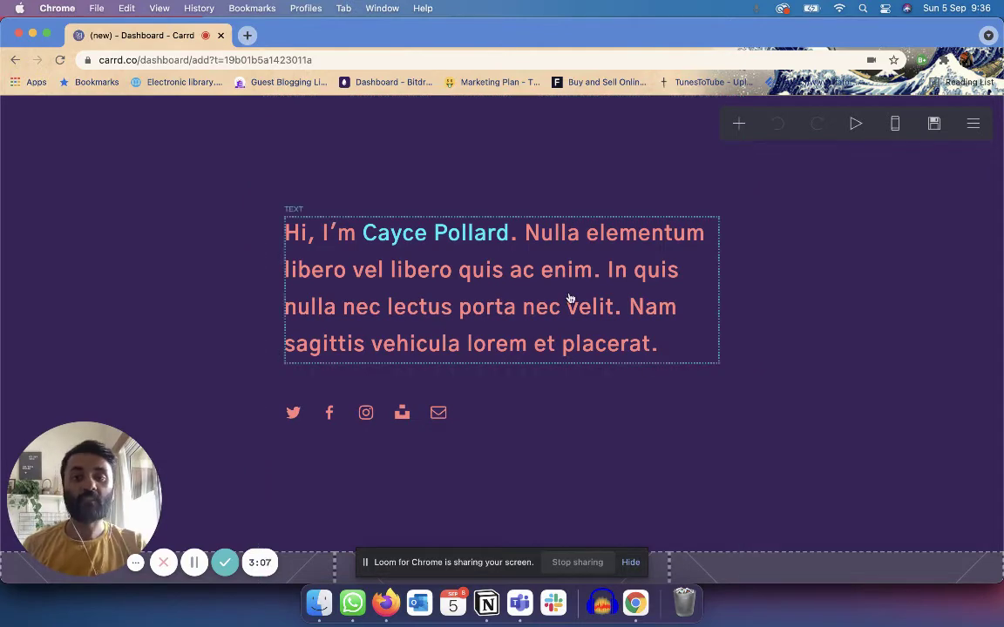
pyautogui.scroll(-5, 480, 415)
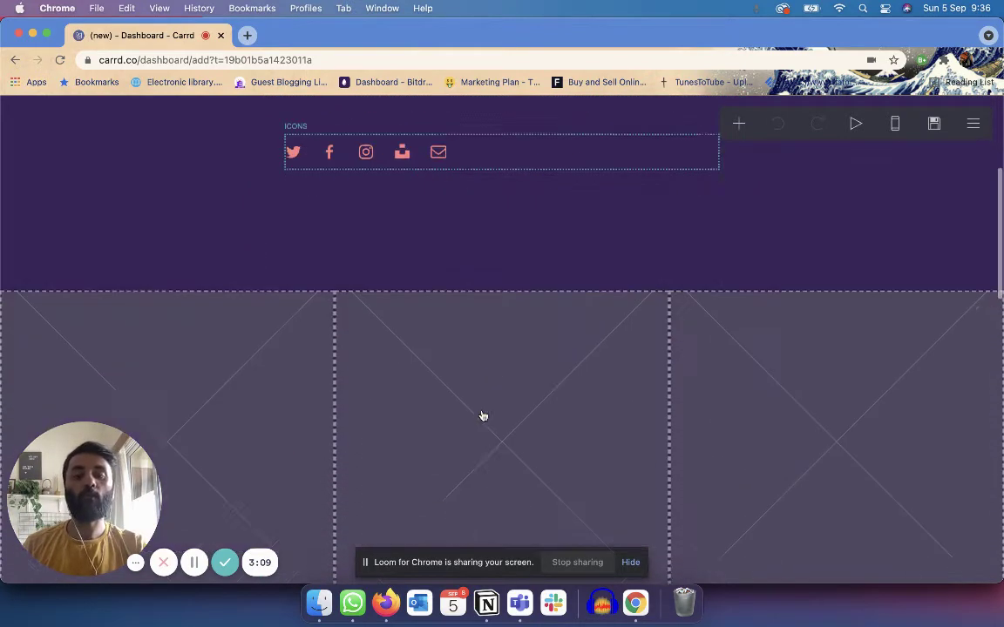
pyautogui.scroll(-5, 615, 337)
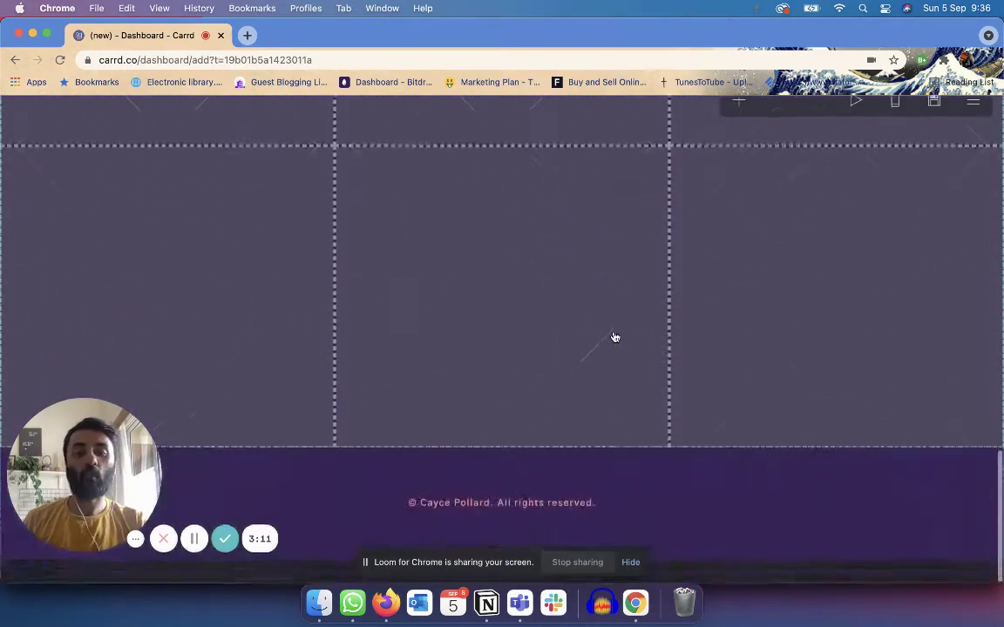
pyautogui.scroll(10, 607, 468)
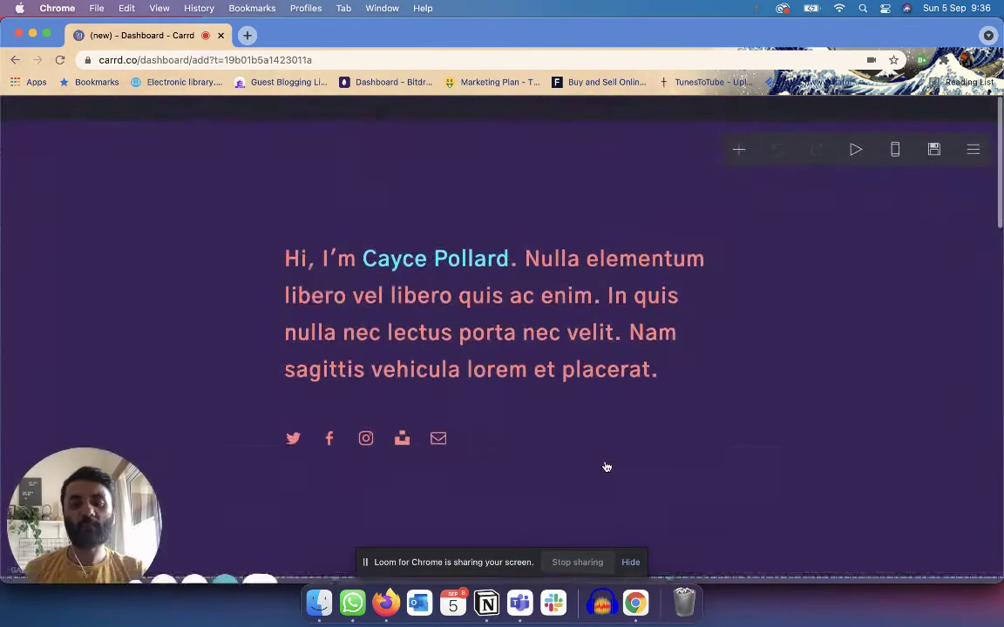
pyautogui.scroll(-5, 604, 466)
pyautogui.scroll(5, 605, 466)
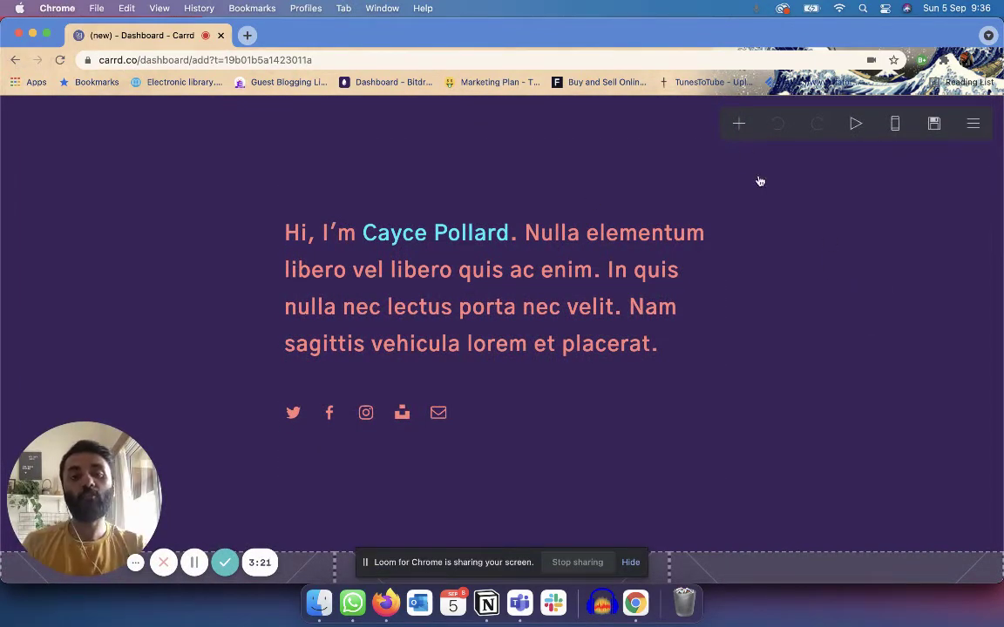
# Add a Buttons element and place it between the intro text and the row of social icons.
pyautogui.click(745, 131)
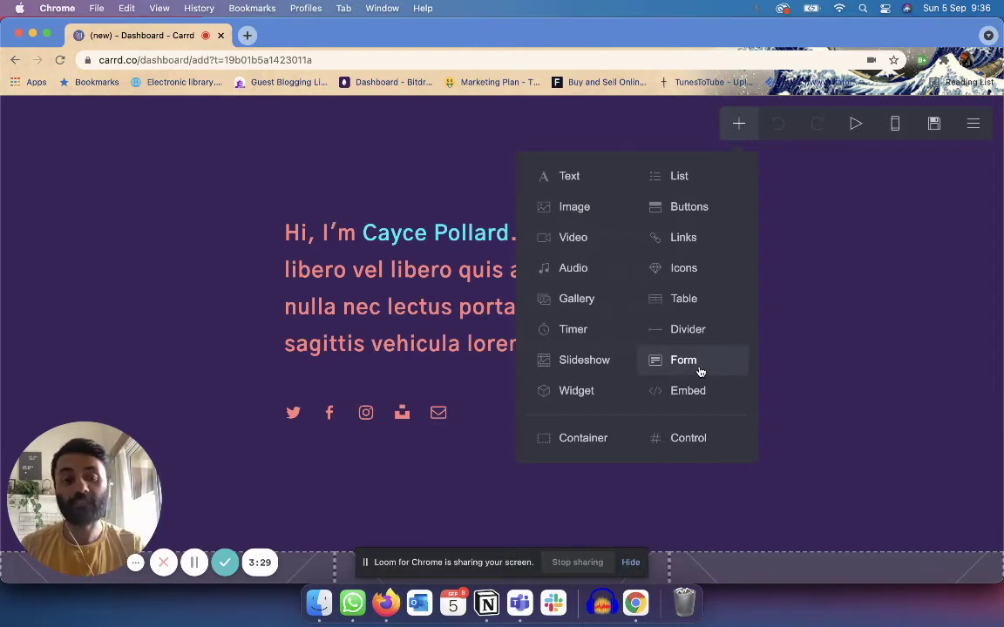
pyautogui.click(686, 206)
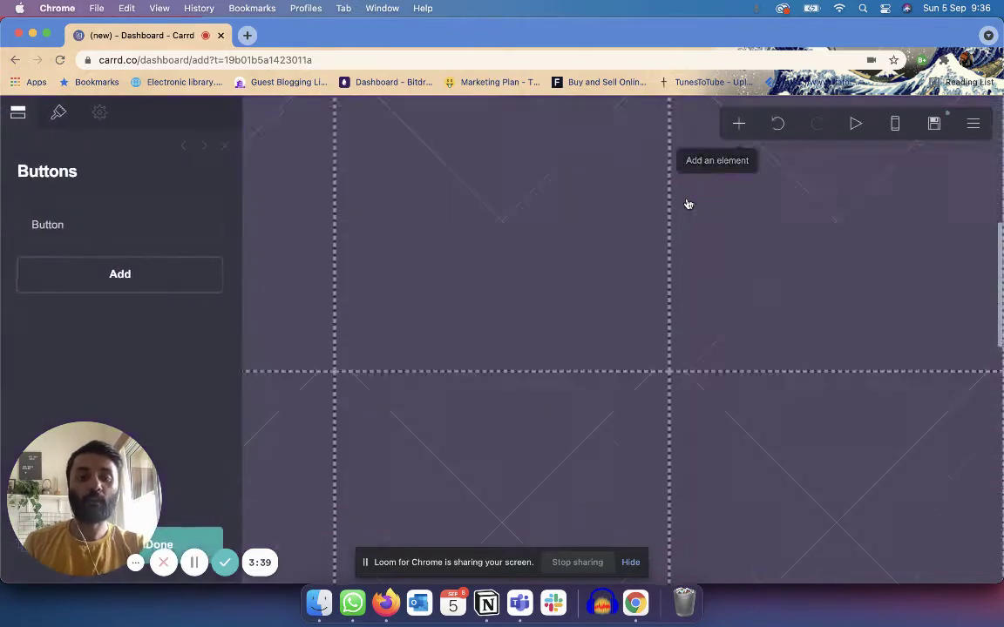
pyautogui.moveTo(591, 531); pyautogui.dragTo(567, 396)
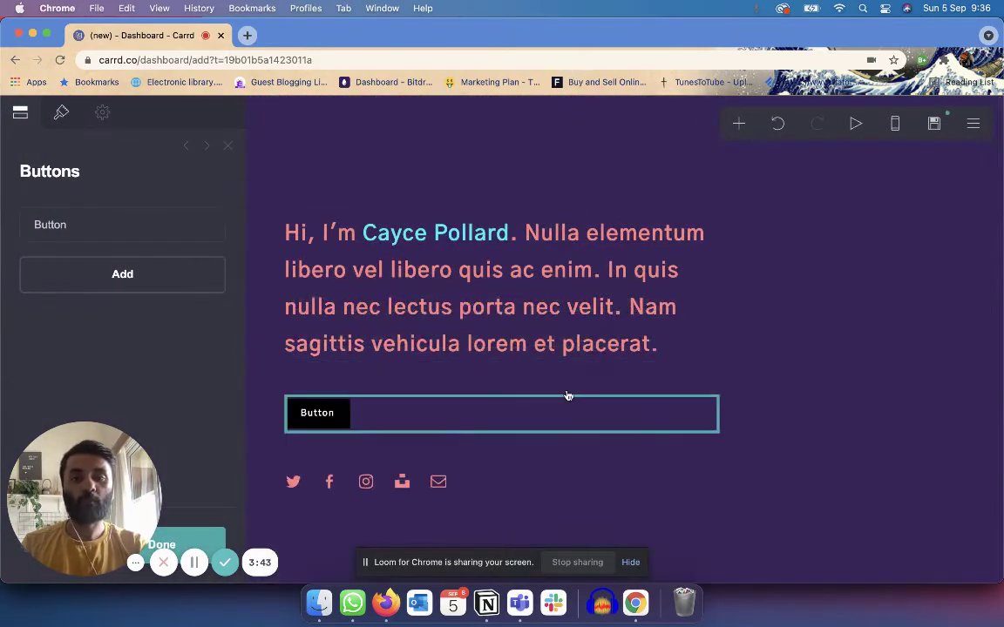
# Change the new button's label to "Click Me To Learn More".
pyautogui.click(133, 237)
pyautogui.scroll(-3, 114, 314)
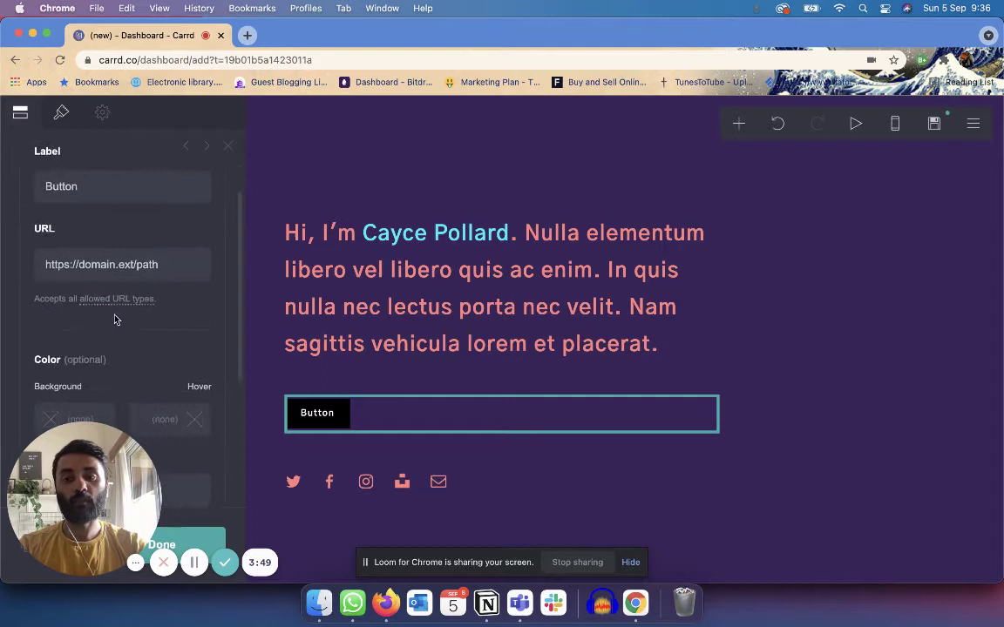
pyautogui.doubleClick(100, 195)
pyautogui.write('Click Me To')
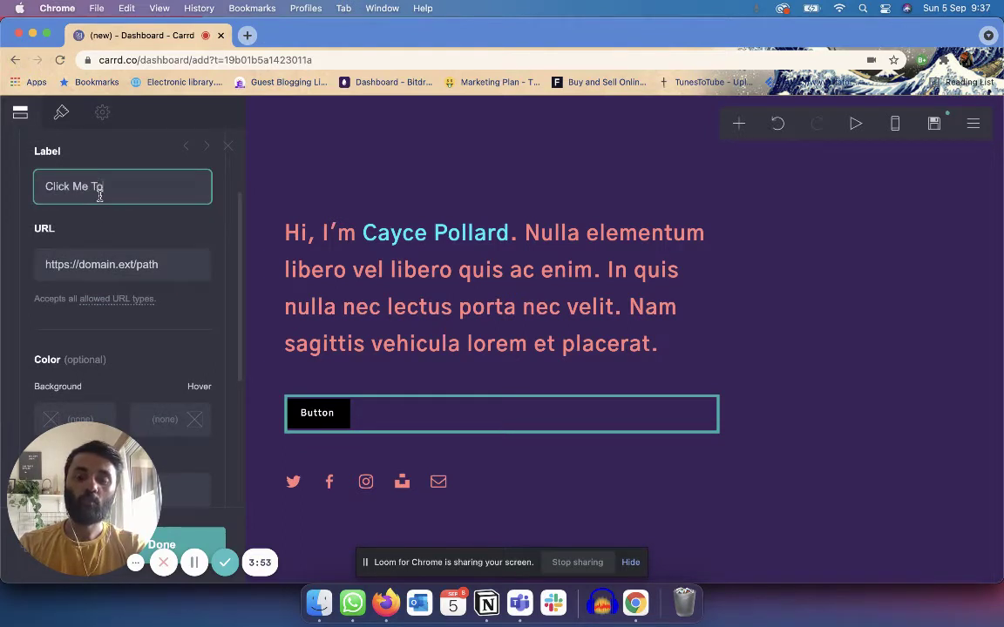
pyautogui.write(' Learn More')
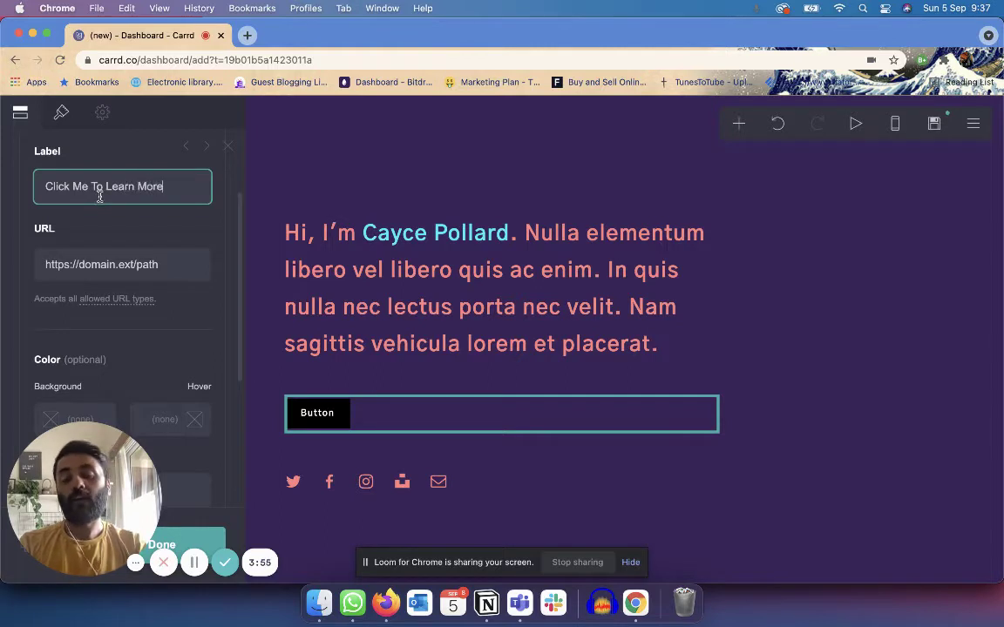
pyautogui.click(155, 263)
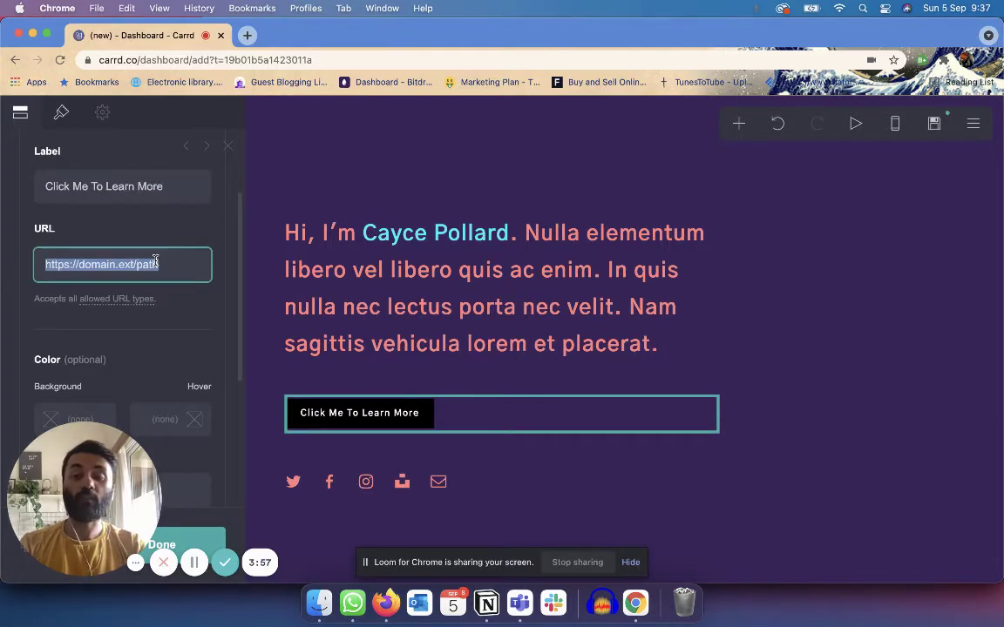
# Set the button's own background color to white, #FFFFFF.
pyautogui.scroll(-5, 156, 262)
pyautogui.scroll(2, 154, 262)
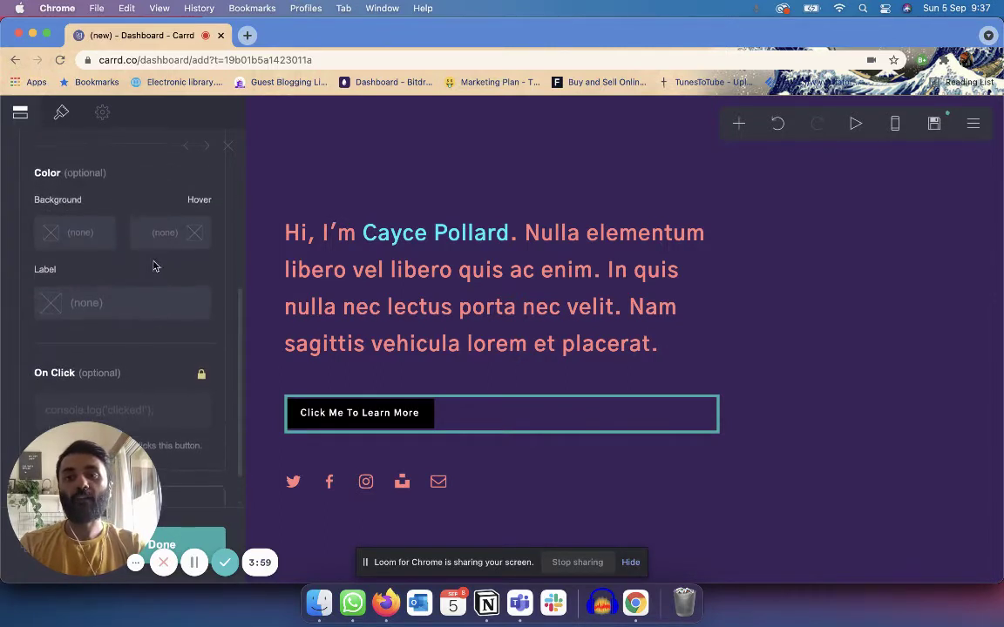
pyautogui.scroll(1, 74, 263)
pyautogui.click(74, 266)
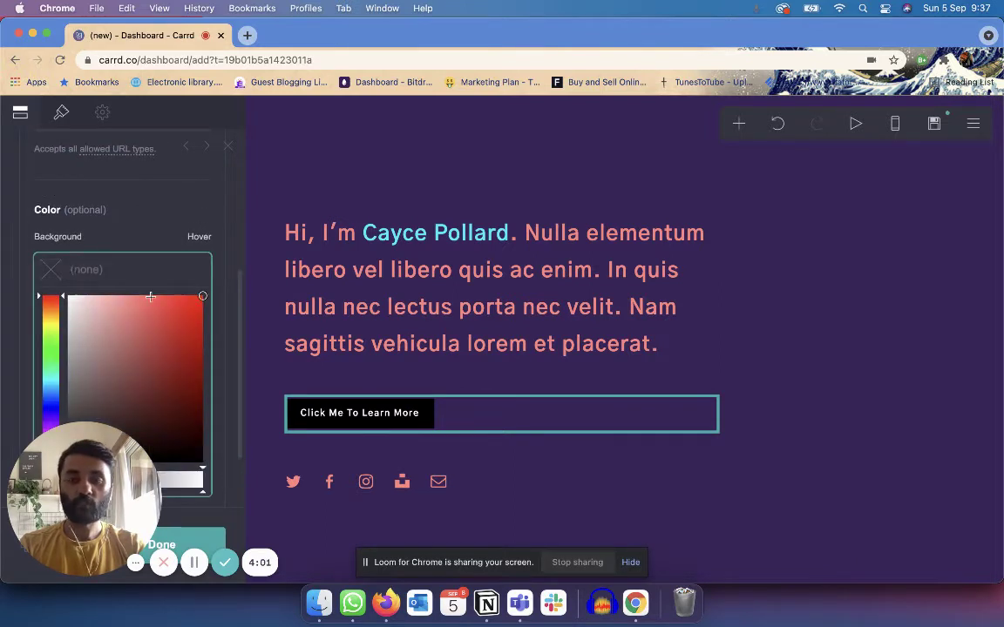
pyautogui.moveTo(115, 314)
pyautogui.mouseDown()
pyautogui.moveTo(14, 306)
pyautogui.moveTo(14, 258)
pyautogui.mouseUp()
pyautogui.click(184, 205)
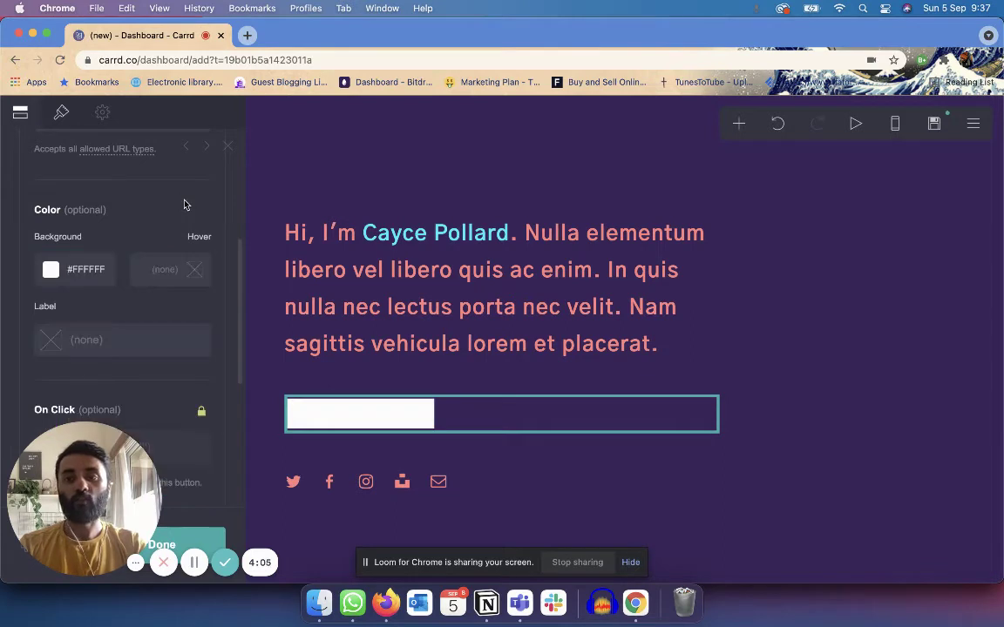
pyautogui.scroll(-1, 180, 274)
pyautogui.click(164, 239)
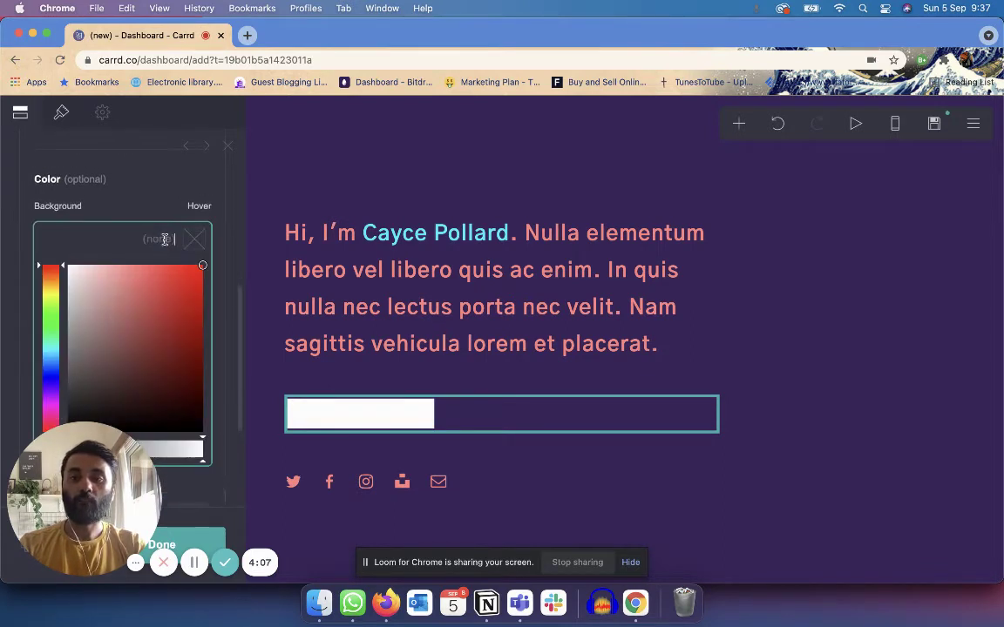
pyautogui.click(158, 191)
pyautogui.scroll(5, 124, 308)
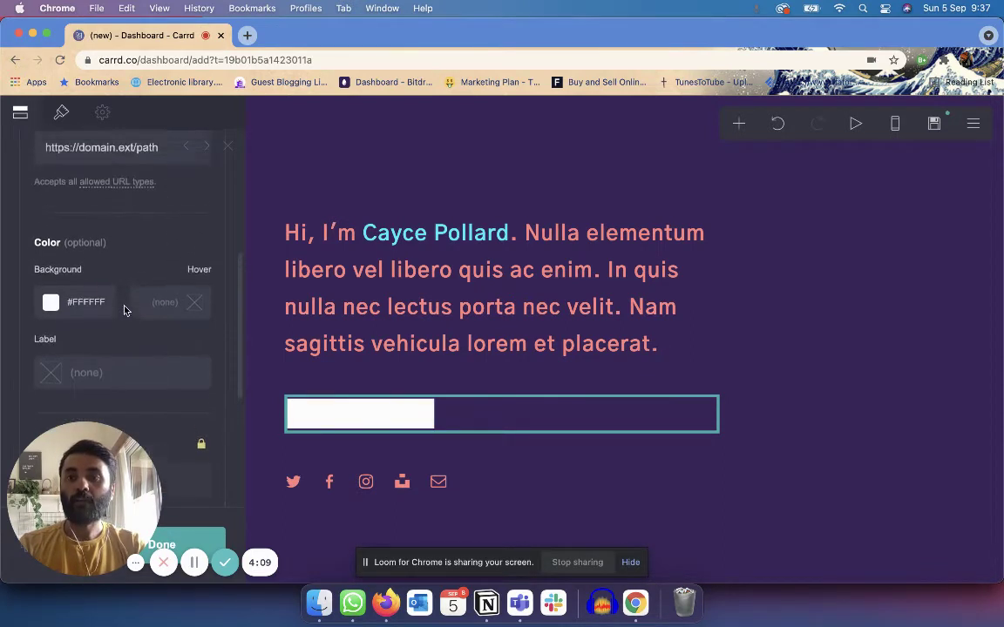
# Set the label color in the Buttons element's appearance settings to black, #000000.
pyautogui.scroll(-4, 123, 309)
pyautogui.scroll(-2, 123, 310)
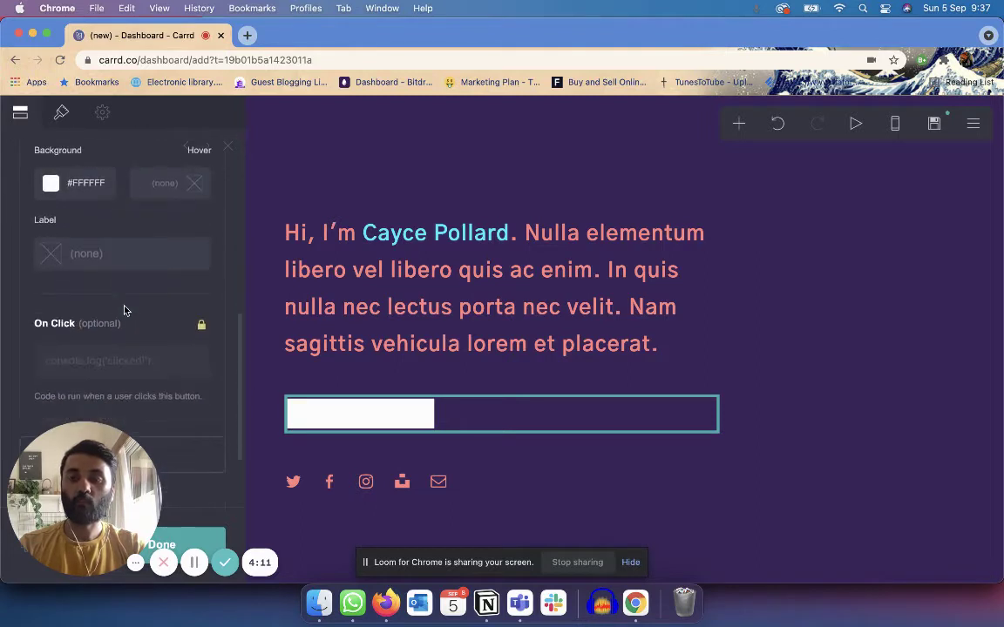
pyautogui.click(75, 112)
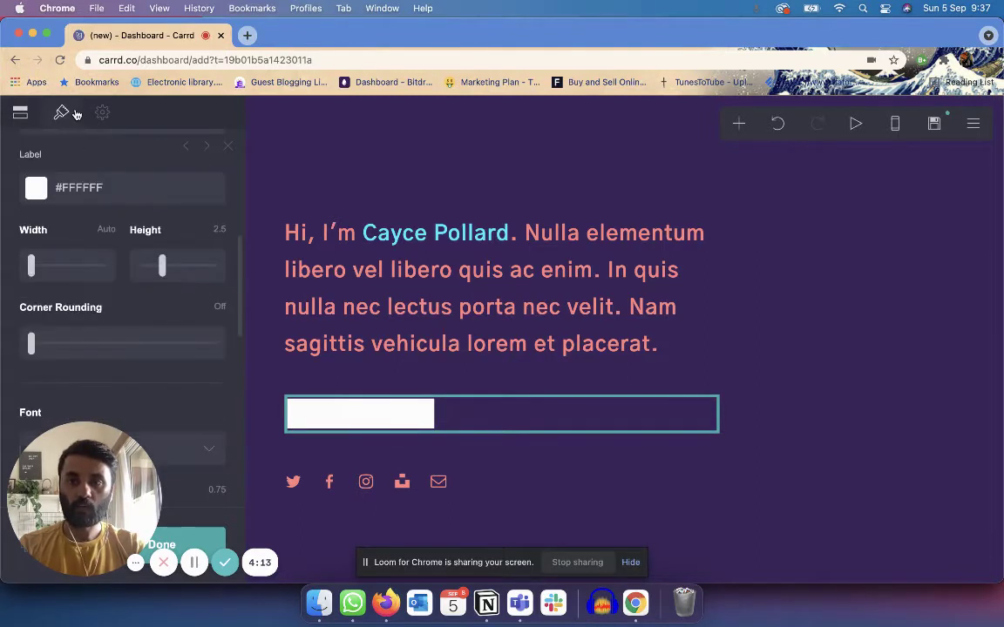
pyautogui.click(91, 191)
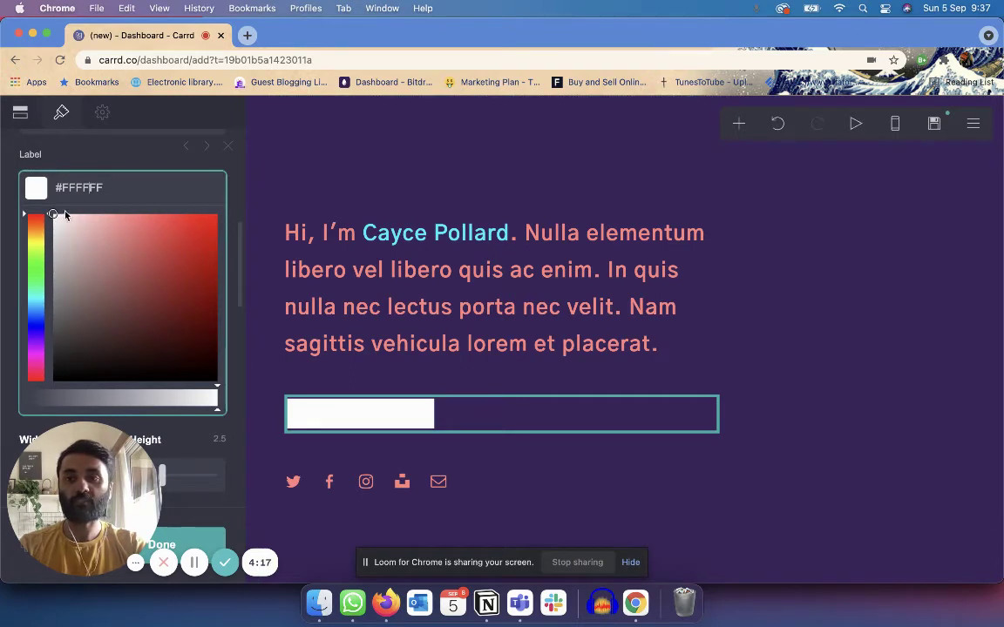
pyautogui.moveTo(54, 215); pyautogui.dragTo(230, 386)
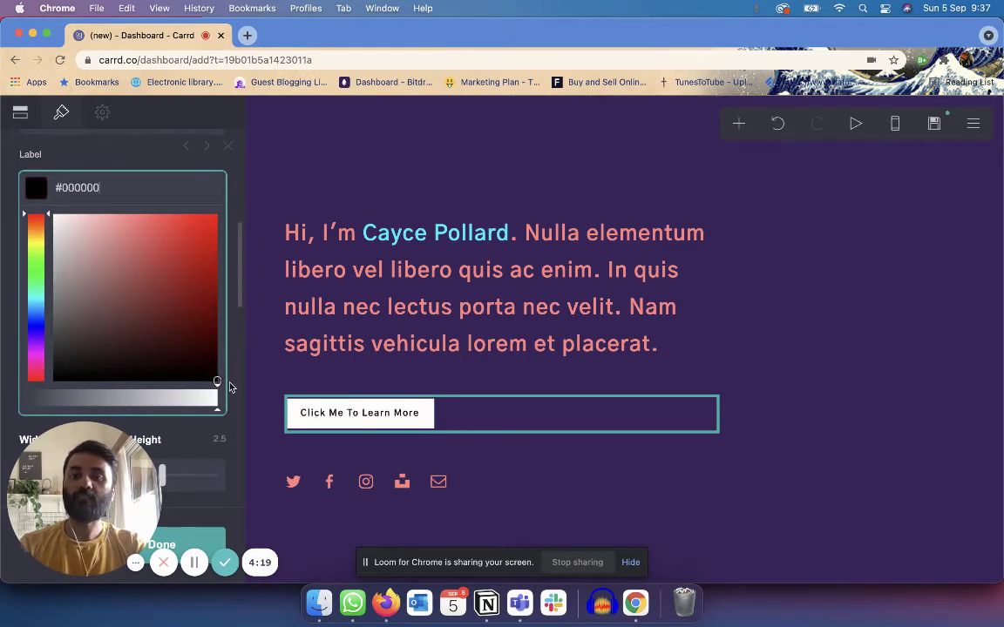
pyautogui.click(135, 153)
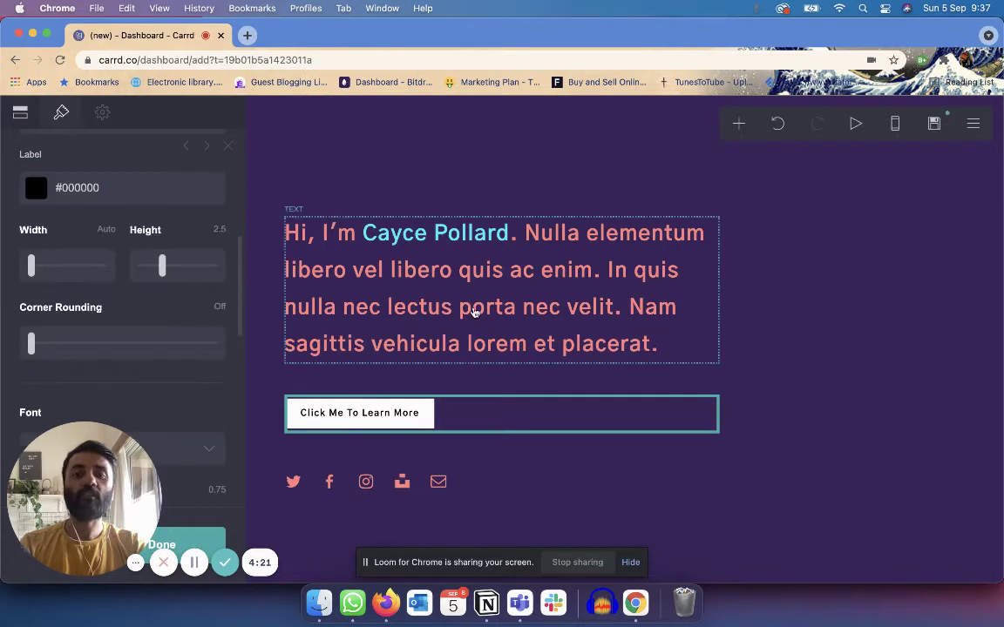
# Set the button's width to 30 and its text appearance to Uppercase.
pyautogui.moveTo(31, 265); pyautogui.dragTo(131, 264)
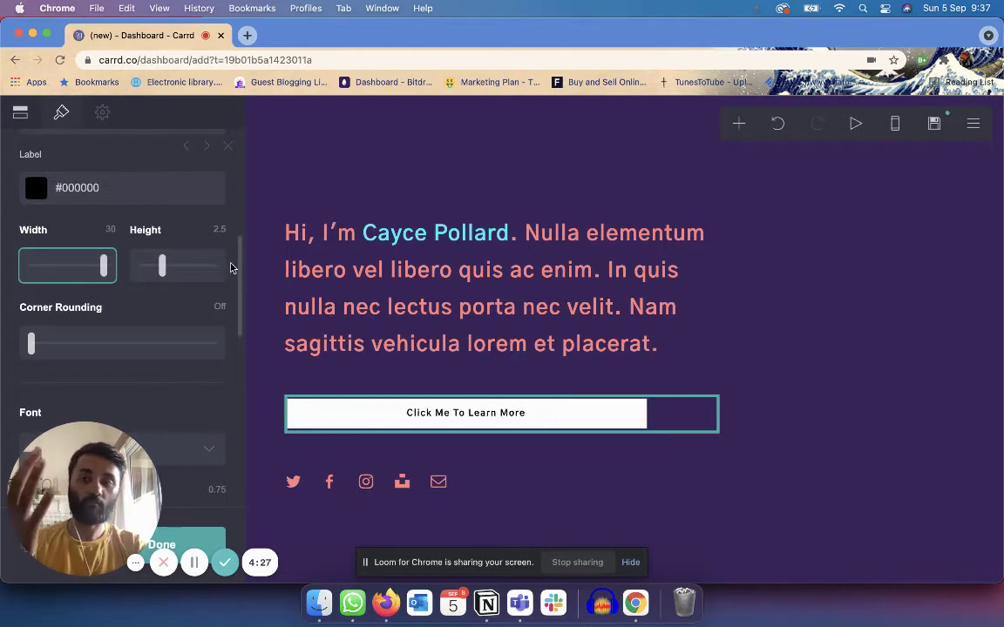
pyautogui.moveTo(31, 345); pyautogui.dragTo(2, 348)
pyautogui.scroll(-5, 118, 348)
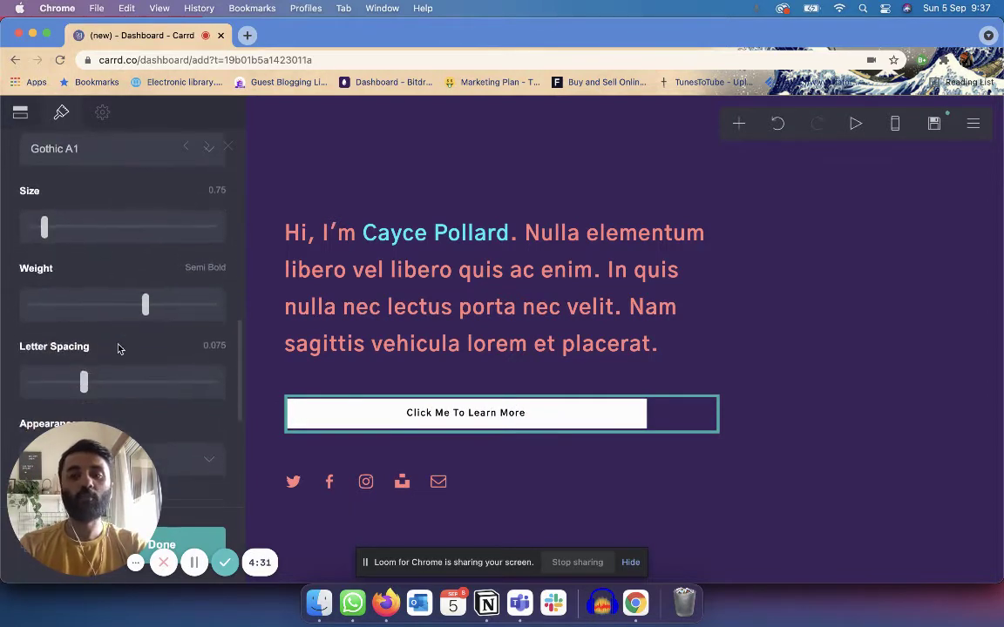
pyautogui.scroll(-5, 120, 349)
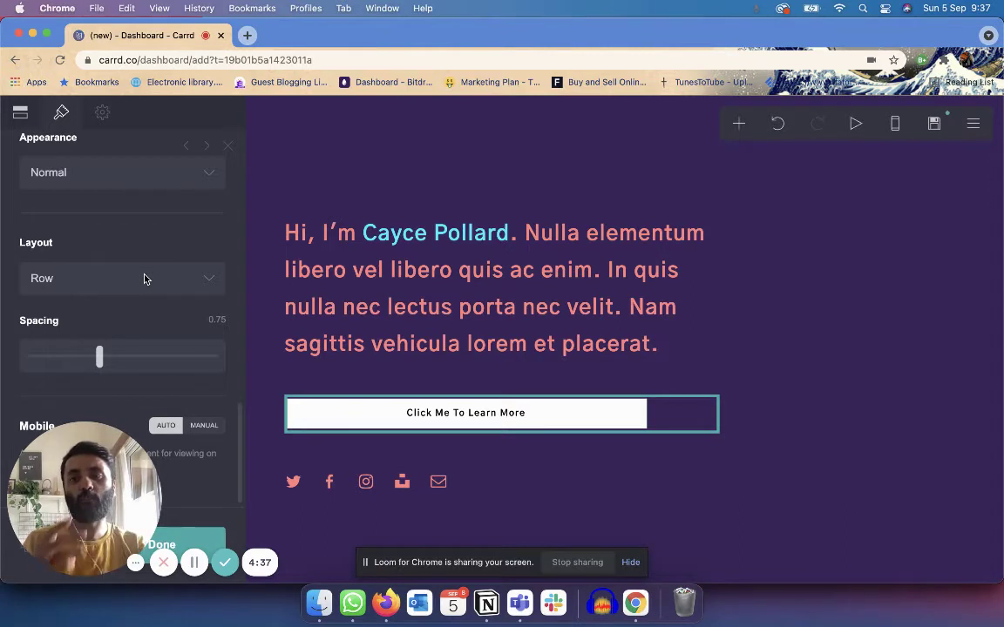
pyautogui.scroll(2, 144, 278)
pyautogui.click(163, 263)
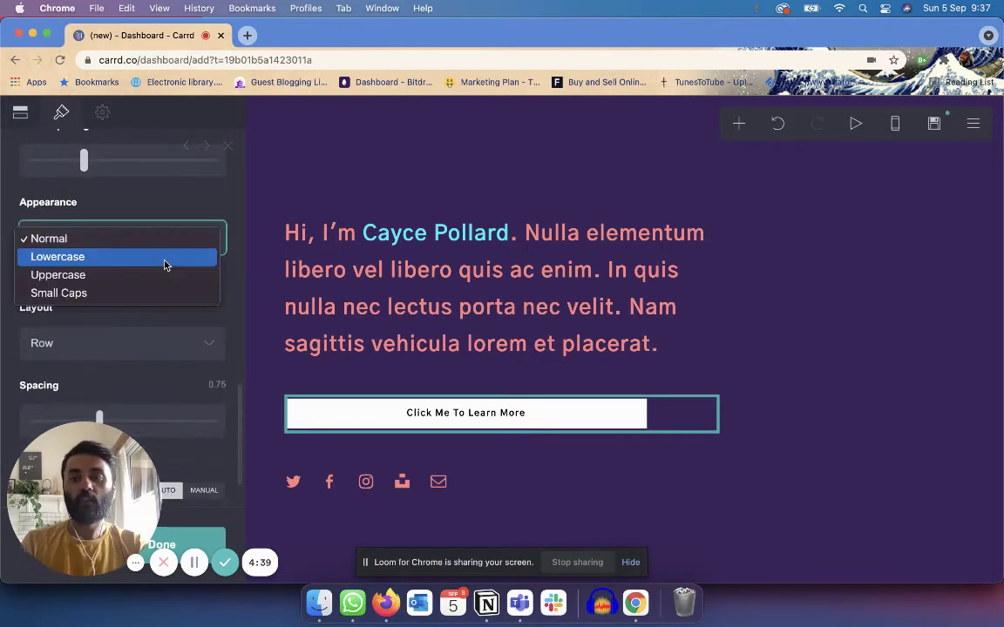
pyautogui.click(160, 276)
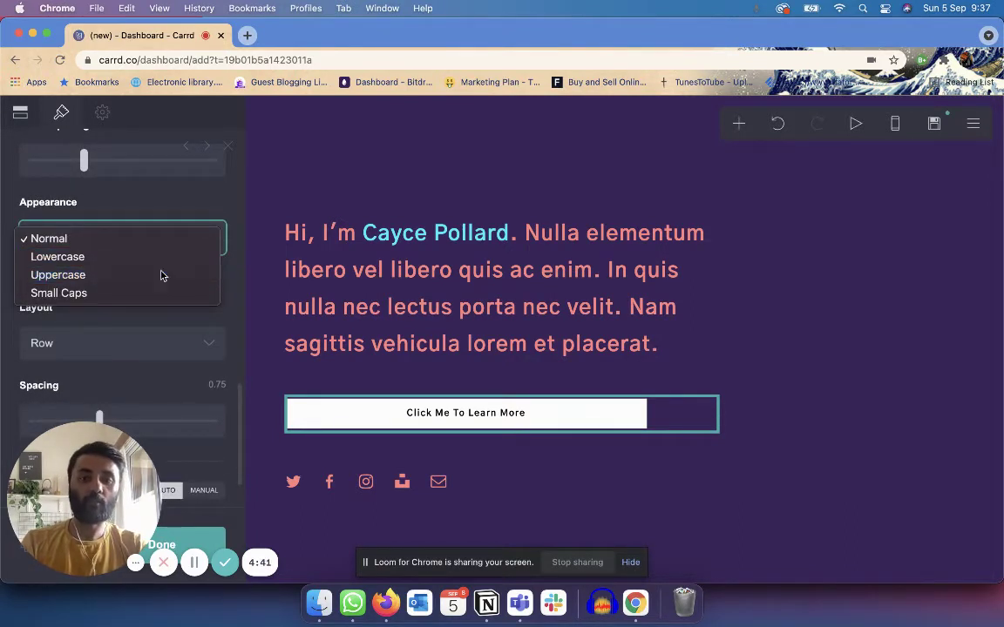
pyautogui.click(185, 344)
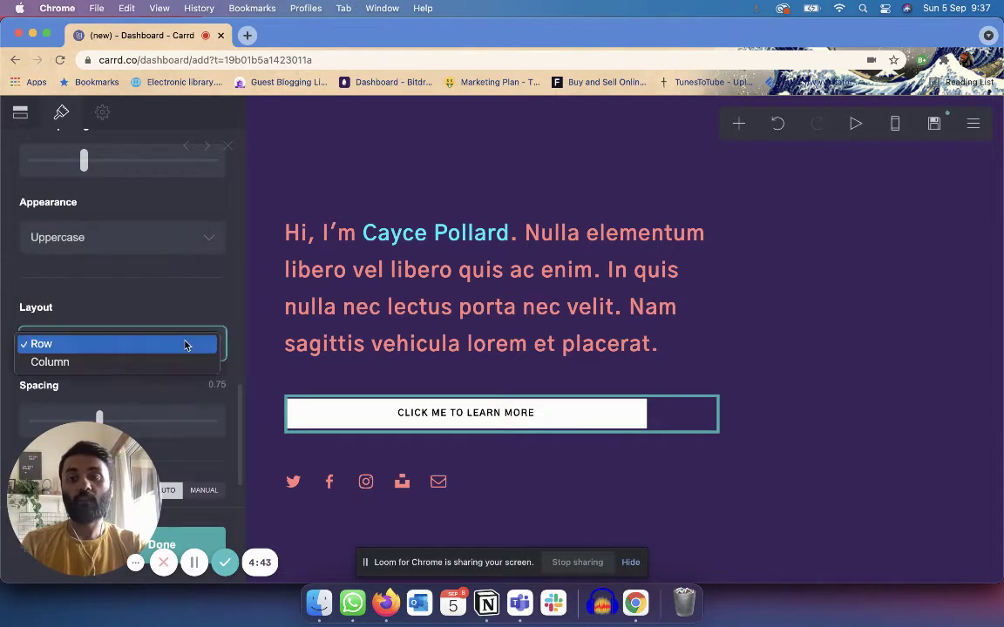
pyautogui.scroll(4, 183, 294)
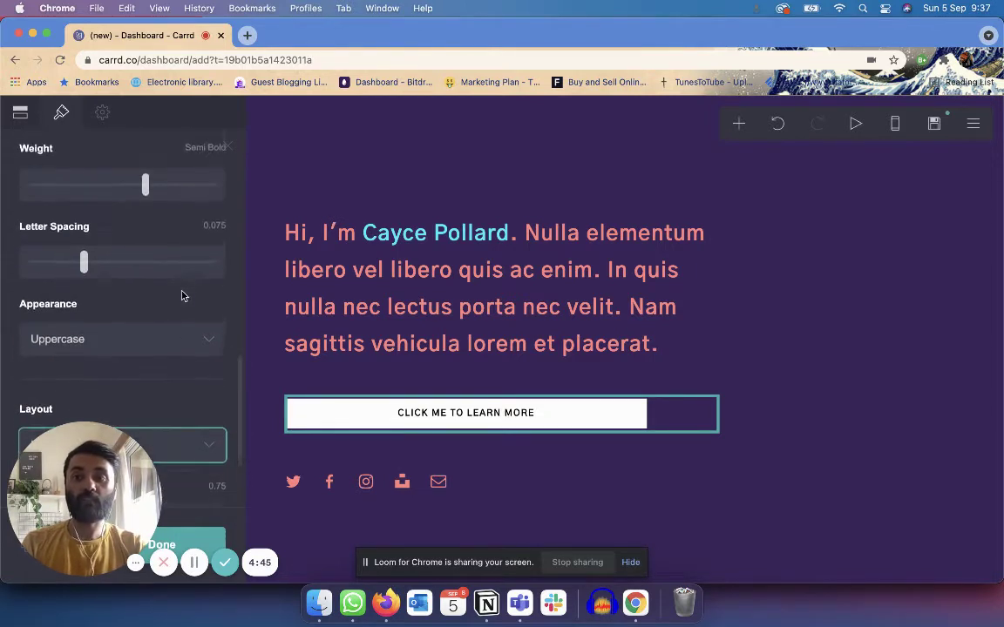
pyautogui.scroll(5, 183, 295)
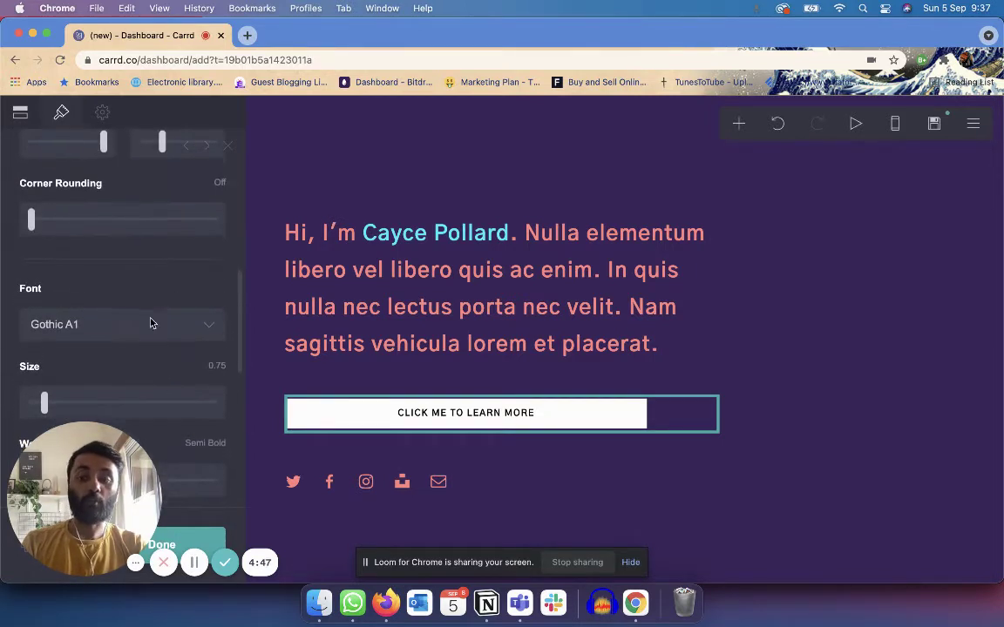
pyautogui.click(152, 323)
pyautogui.click(146, 328)
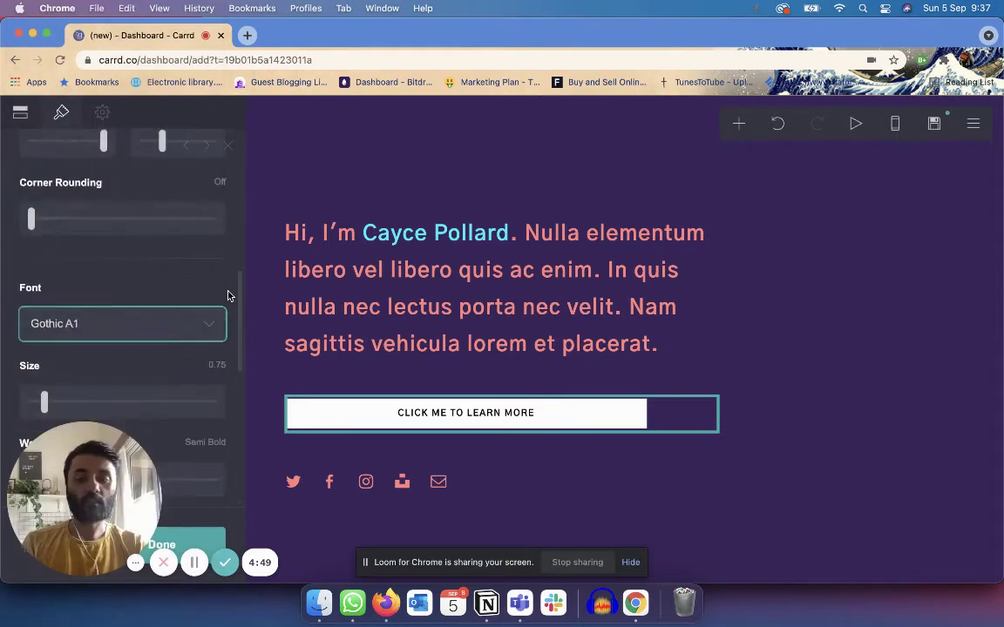
# Switch the Buttons element's mobile settings to Manual with the Stack layout.
pyautogui.scroll(-6, 226, 293)
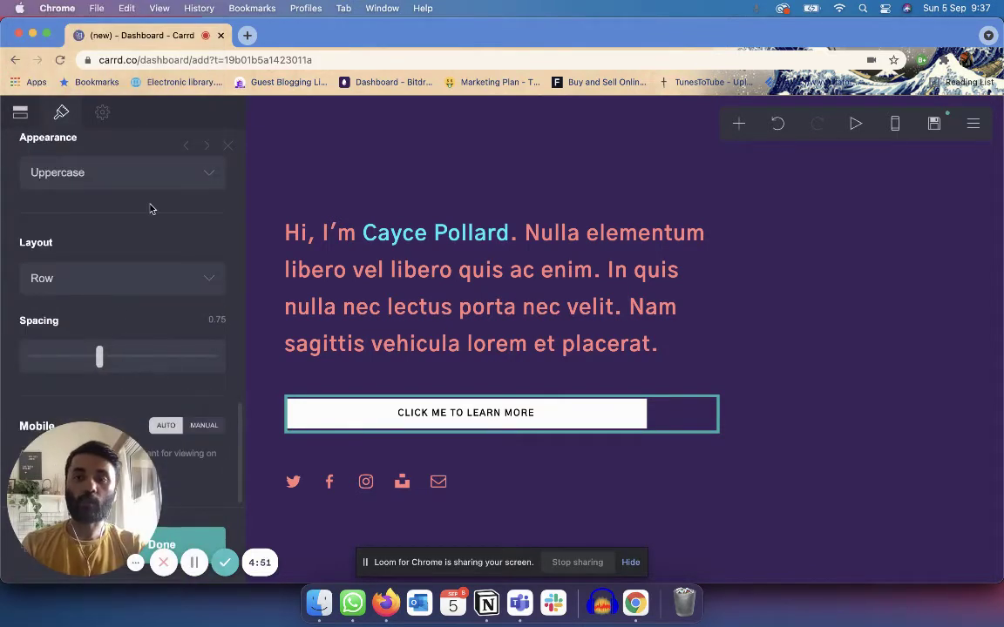
pyautogui.moveTo(85, 501); pyautogui.dragTo(774, 518)
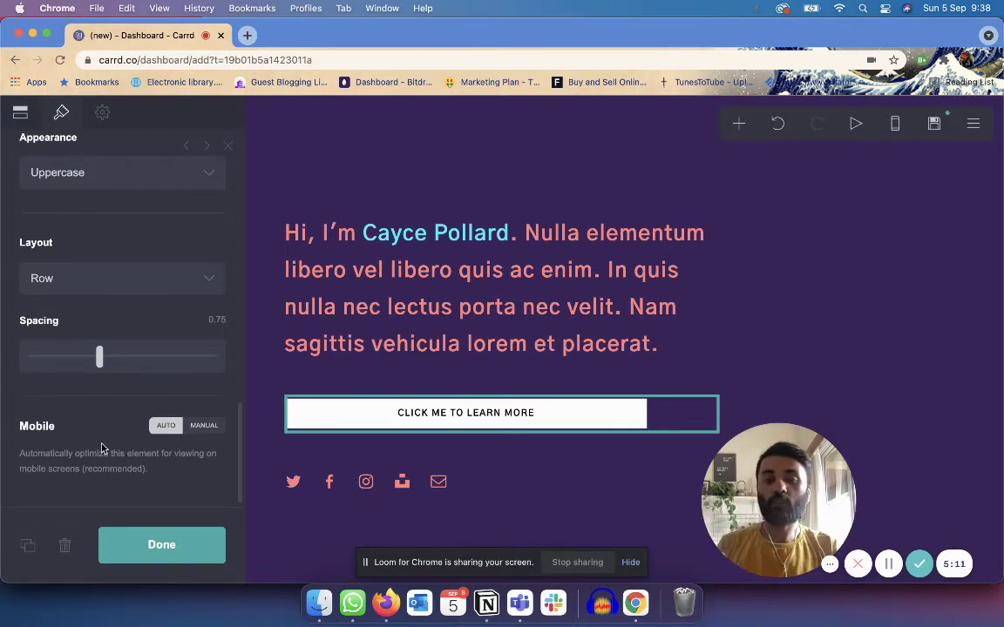
pyautogui.click(204, 425)
pyautogui.scroll(-5, 144, 404)
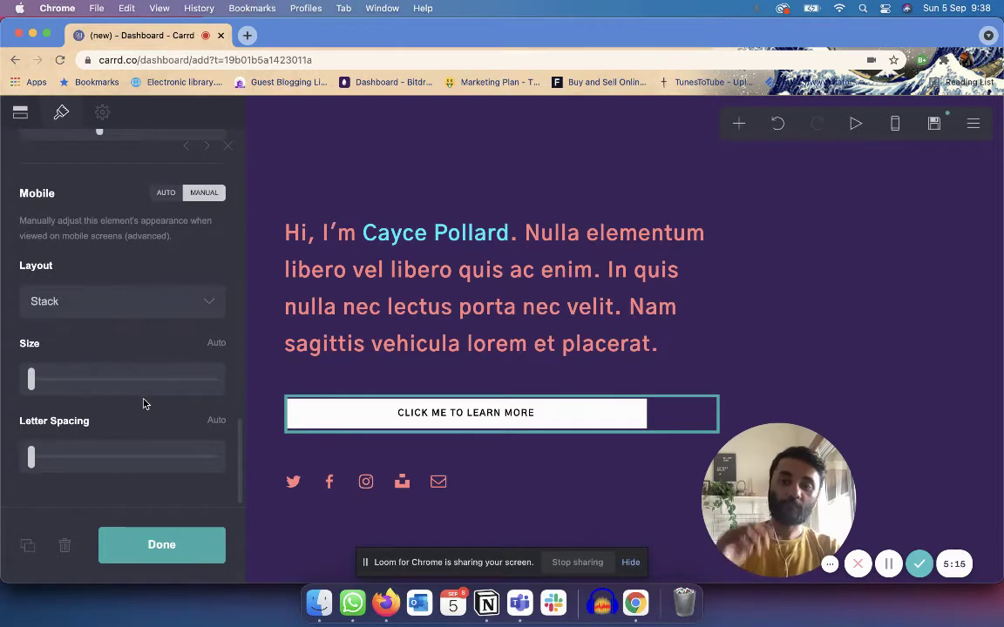
pyautogui.click(168, 316)
pyautogui.click(166, 284)
pyautogui.click(174, 306)
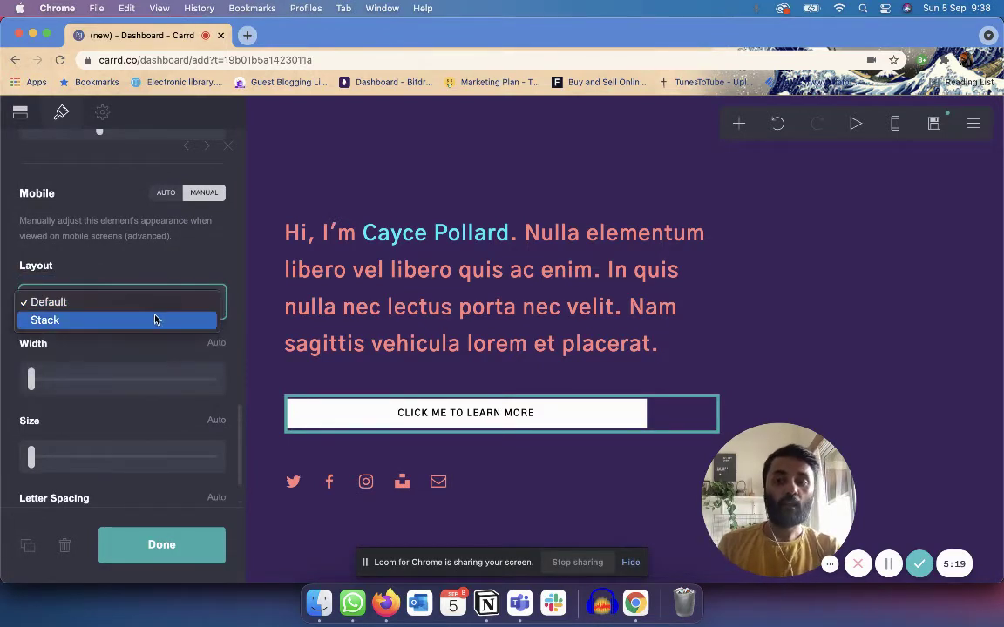
pyautogui.click(157, 319)
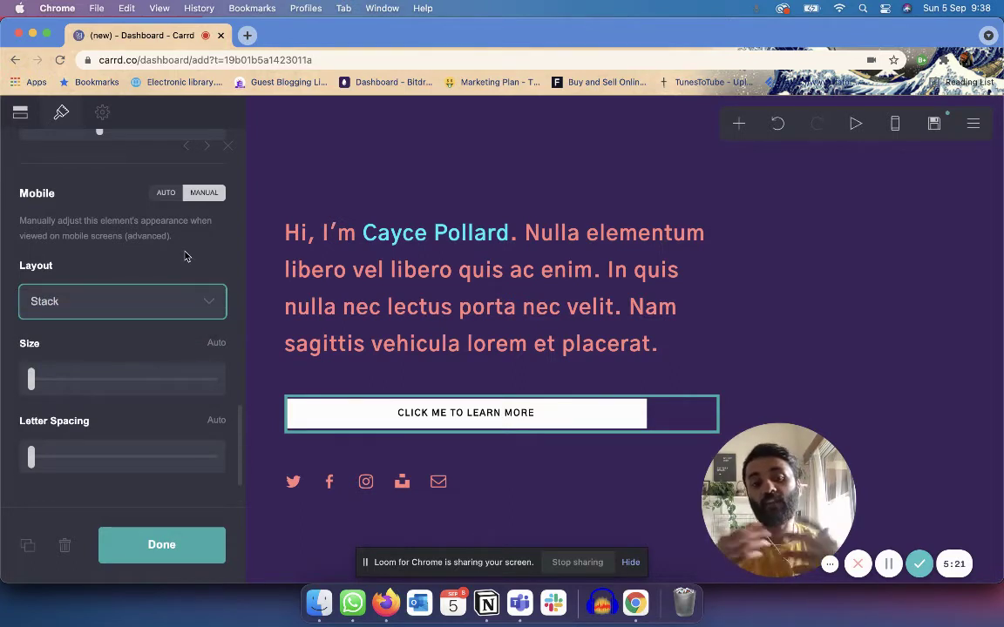
# Show the page in mobile view and toggle the button's mobile setting to Auto and back to Manual.
pyautogui.click(893, 127)
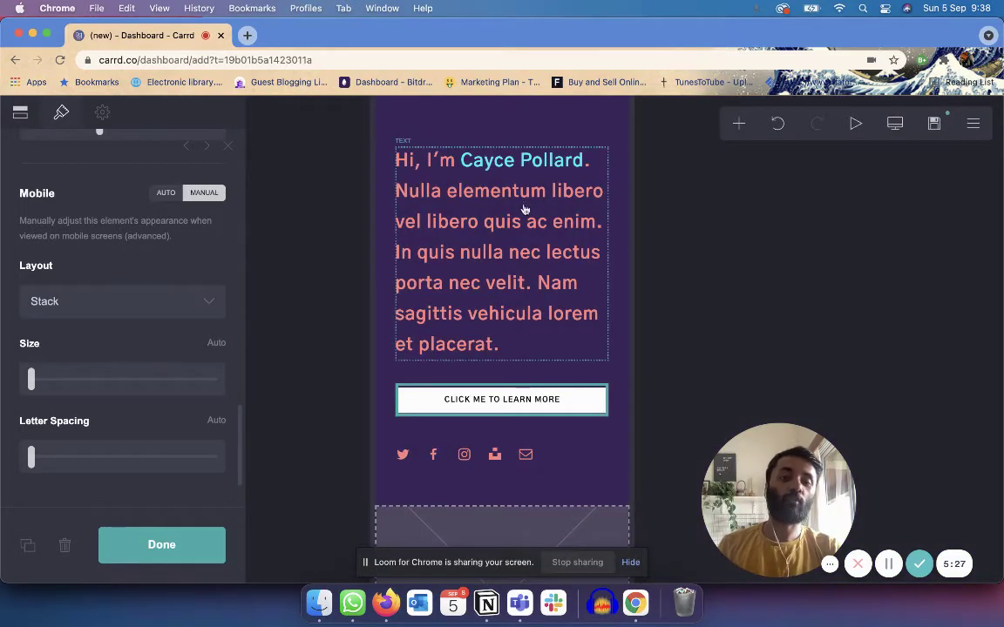
pyautogui.click(164, 192)
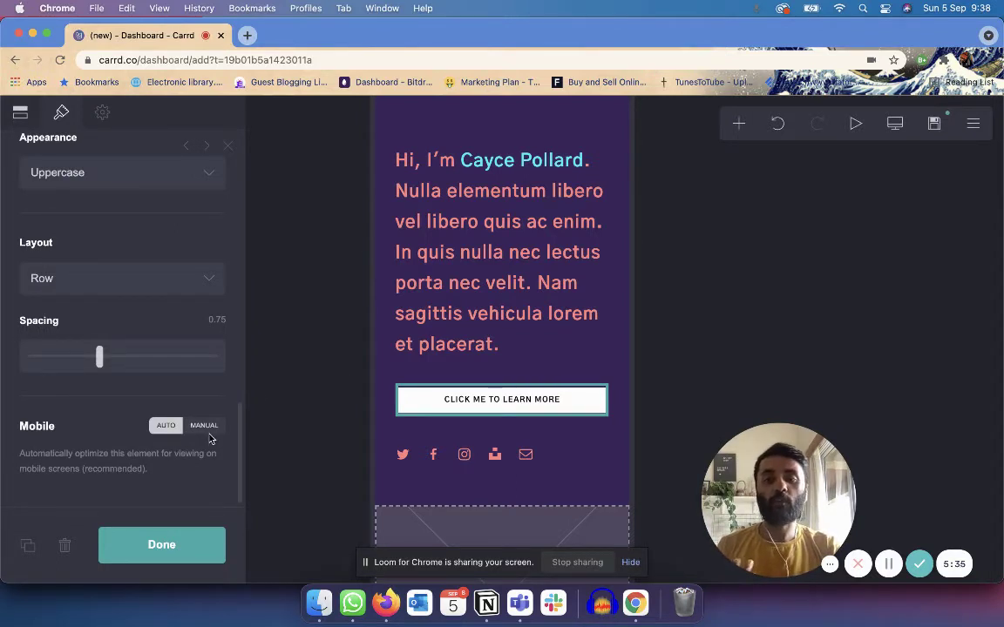
pyautogui.click(205, 426)
pyautogui.scroll(-3, 168, 444)
pyautogui.scroll(-1, 168, 444)
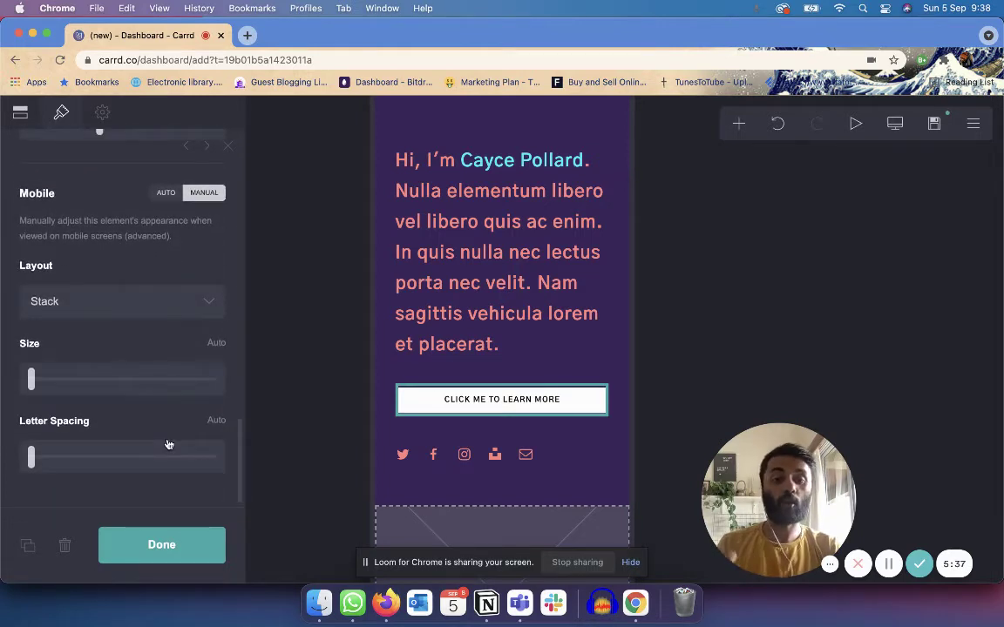
# Review the Buttons element's appearance settings, finish editing it and return the page to desktop view.
pyautogui.scroll(10, 169, 352)
pyautogui.scroll(-7, 168, 352)
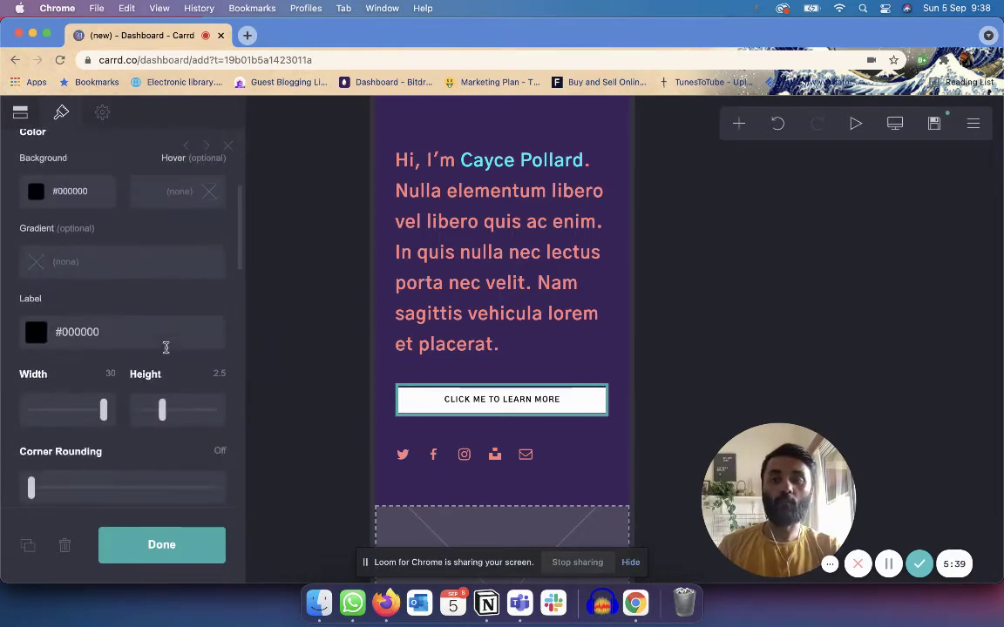
pyautogui.scroll(-4, 169, 352)
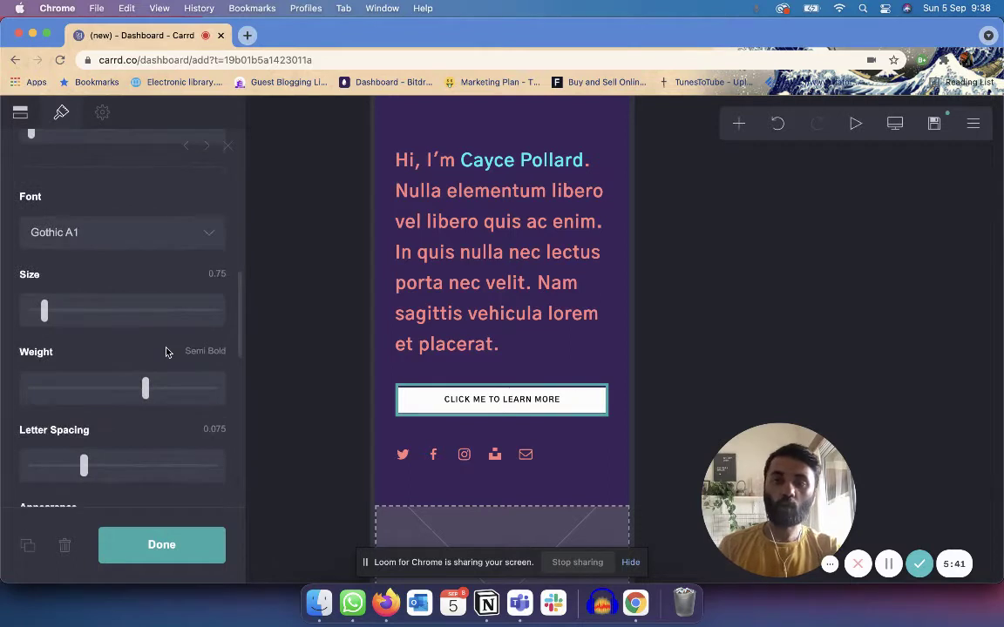
pyautogui.scroll(-3, 169, 352)
pyautogui.scroll(2, 168, 352)
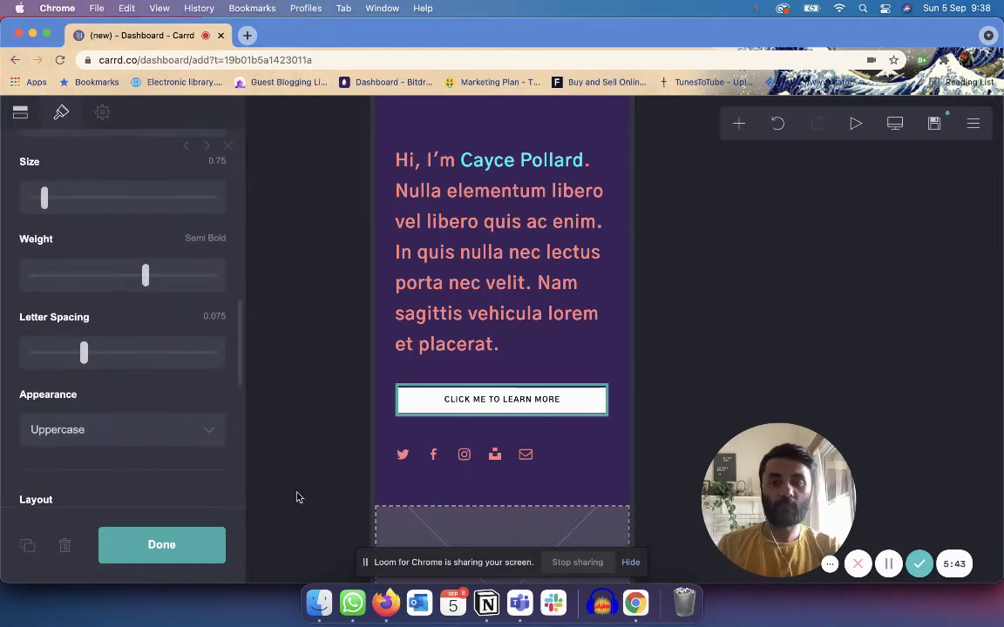
pyautogui.scroll(-8, 197, 502)
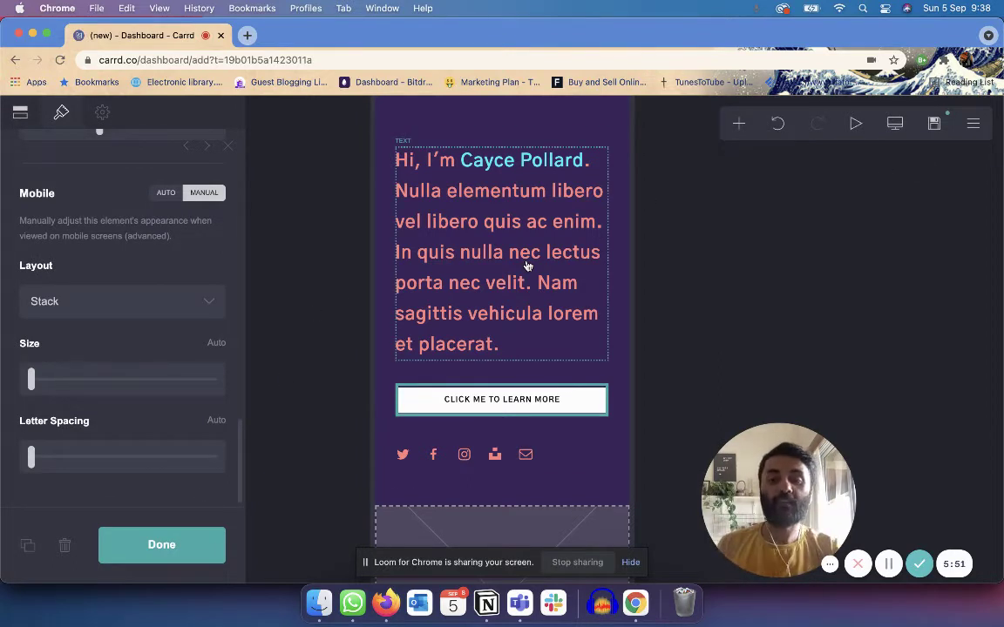
pyautogui.click(184, 556)
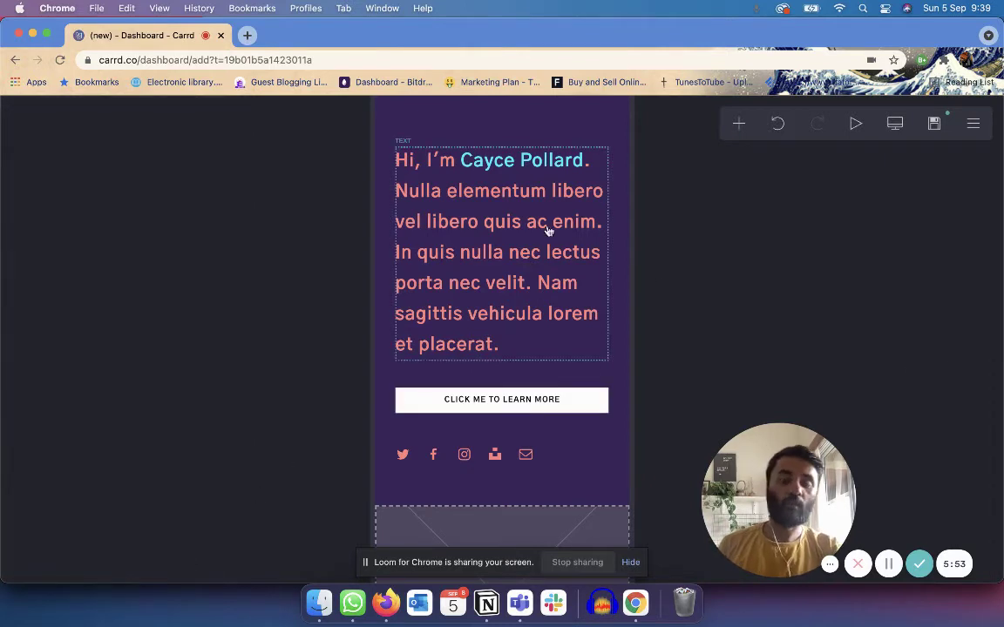
pyautogui.click(895, 123)
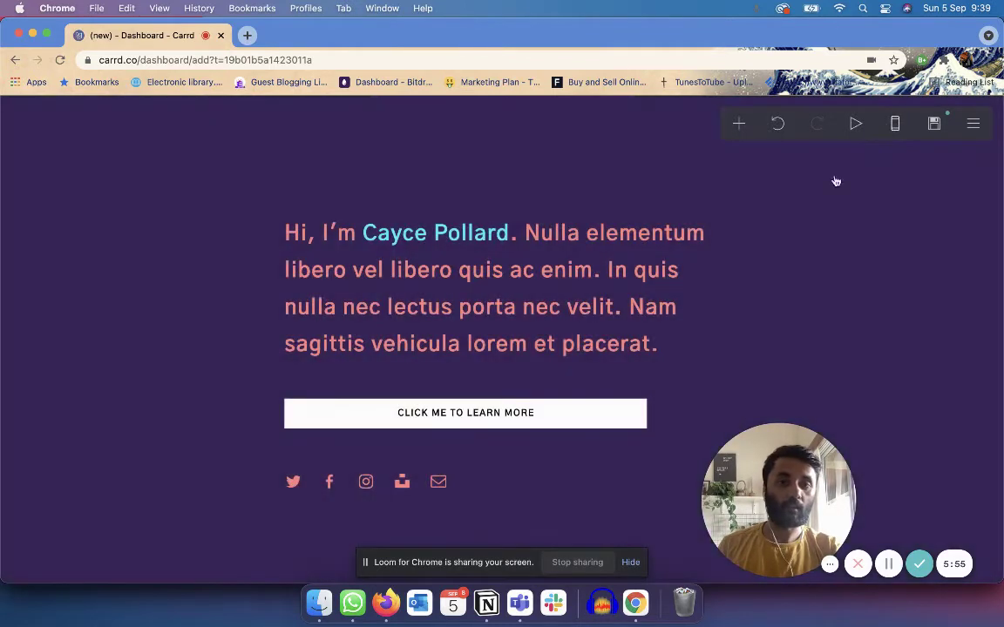
# Replace the highlighted placeholder name in the intro text with the site owner's full name.
pyautogui.click(500, 275)
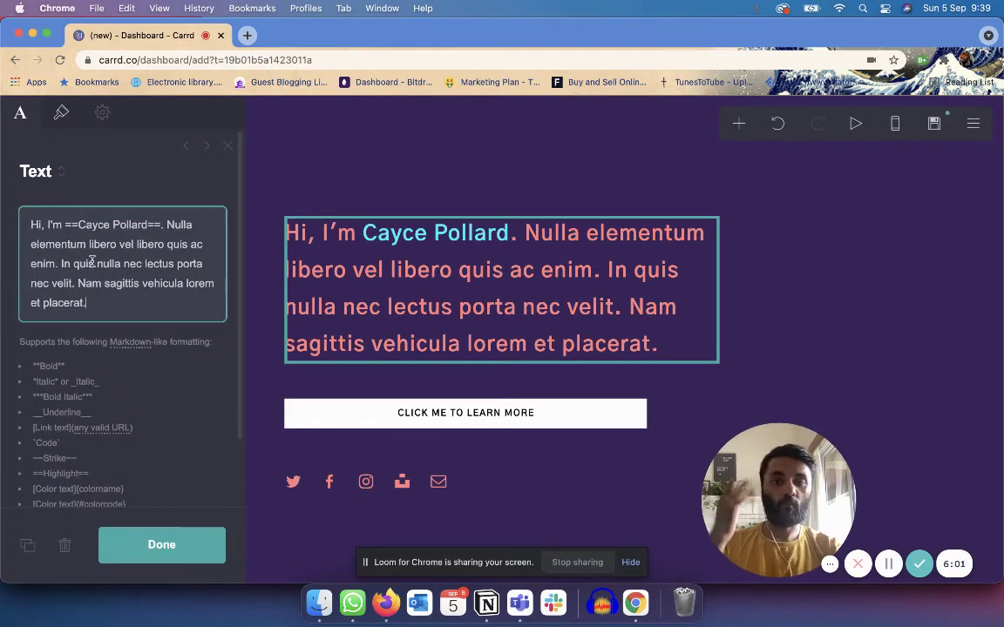
pyautogui.scroll(-2, 188, 293)
pyautogui.scroll(2, 168, 280)
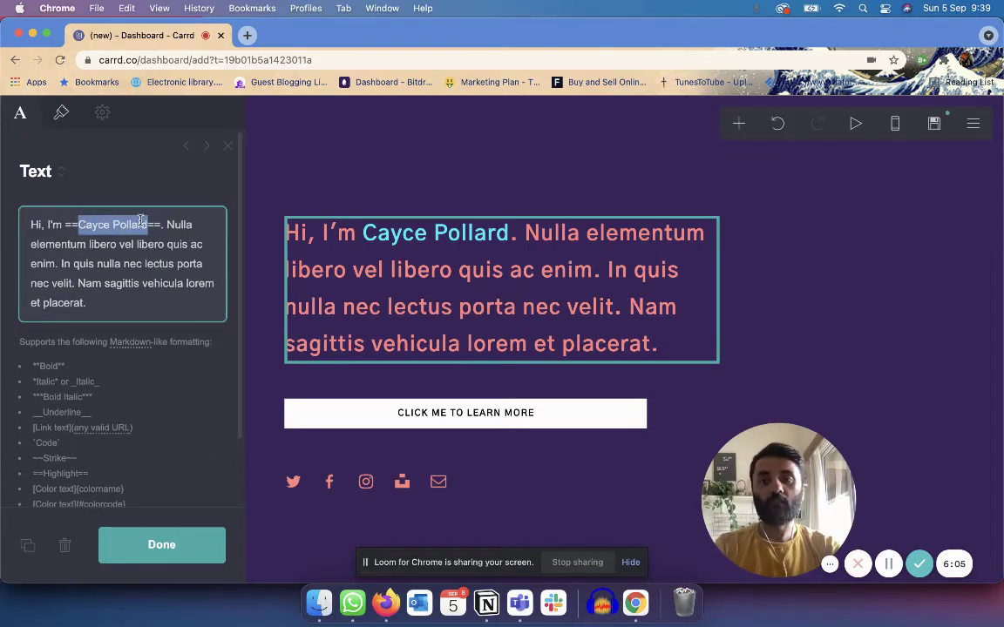
pyautogui.write('Sahil Khandwala')
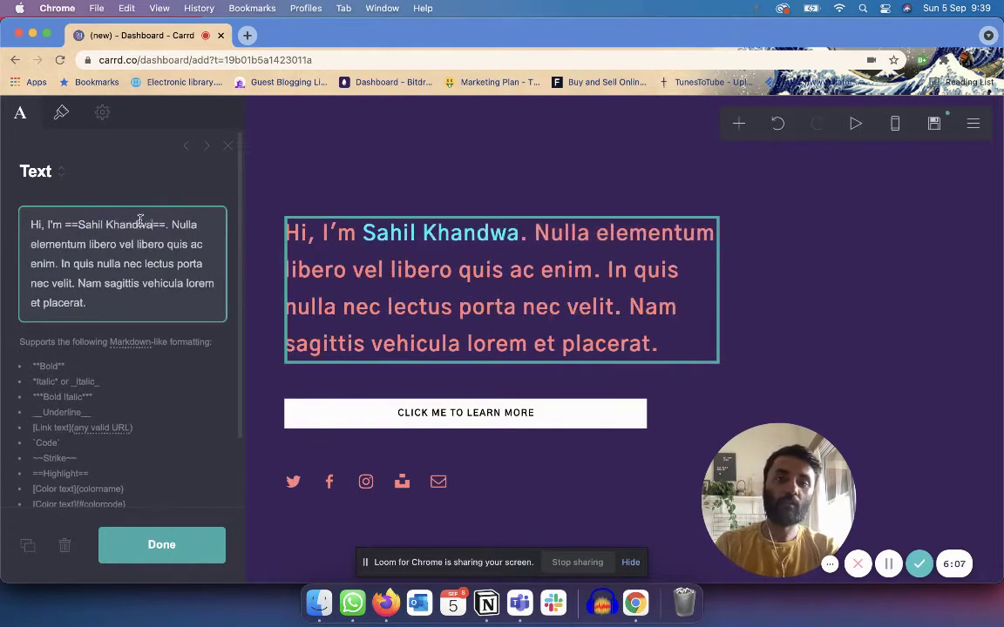
# Replace the placeholder text after the name with "I like to make content about Business & how to use Software to digitise my business.".
pyautogui.moveTo(180, 225); pyautogui.dragTo(188, 299)
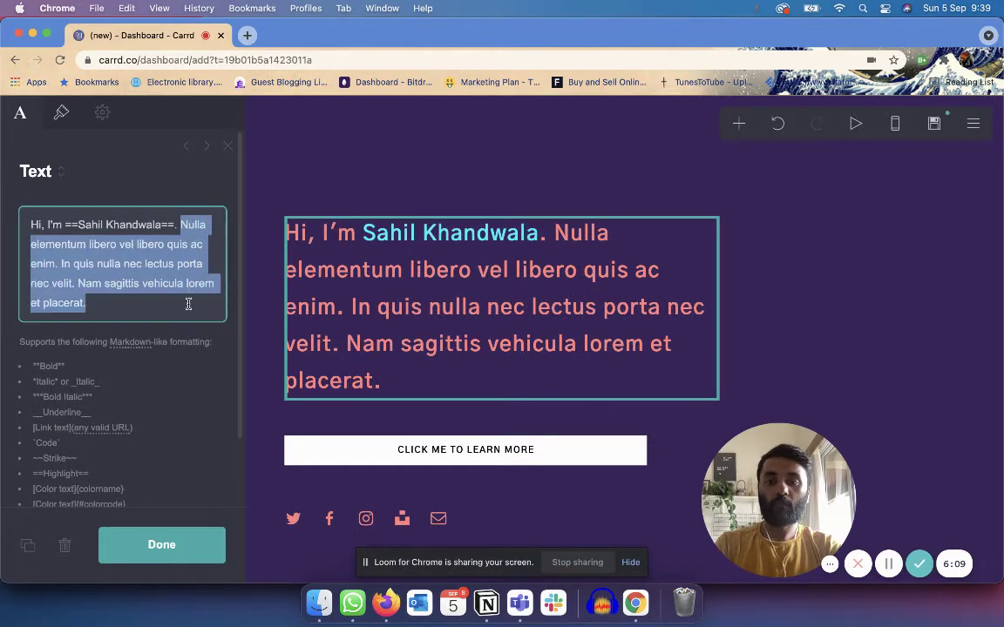
pyautogui.write('I like to make ')
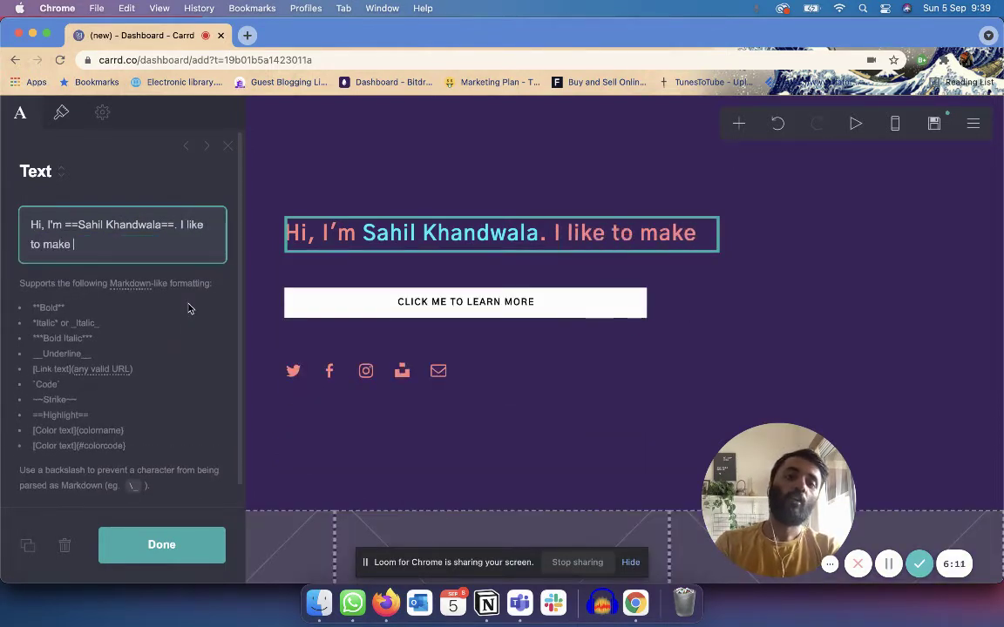
pyautogui.write('content about Bu')
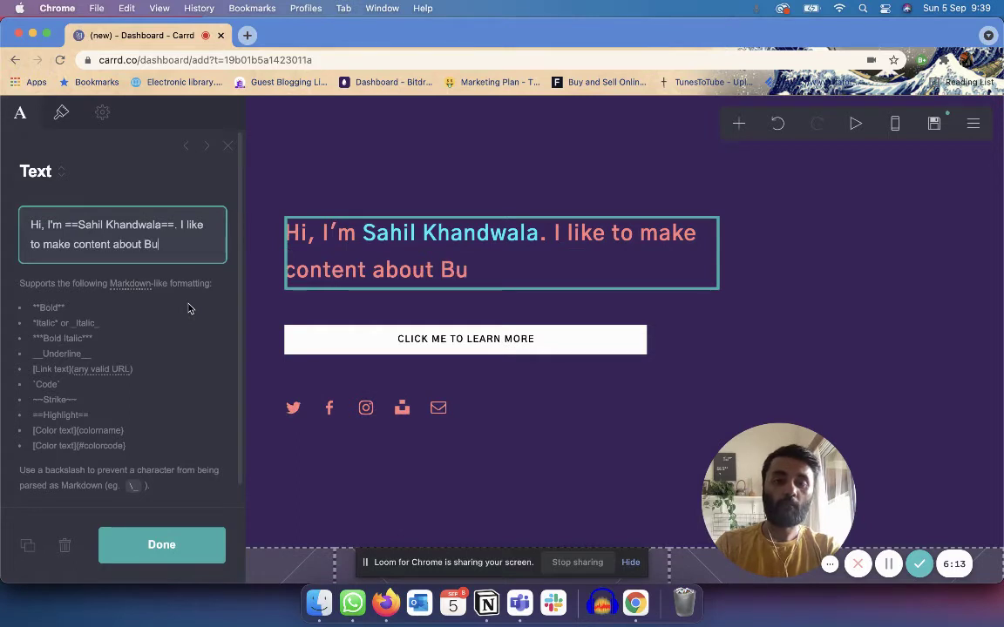
pyautogui.write('siness & h')
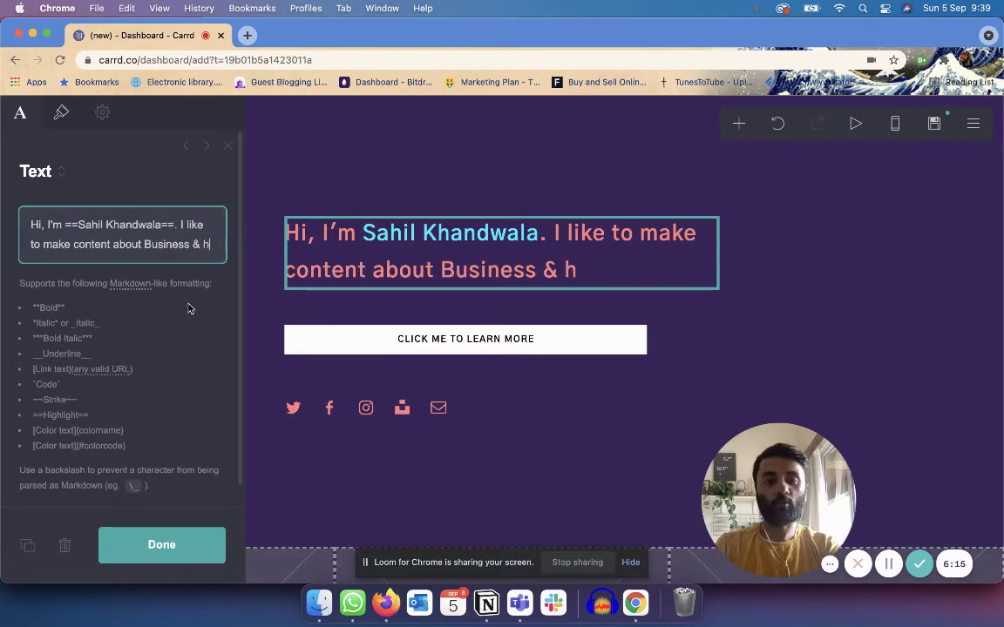
pyautogui.write('ow to use Software to di')
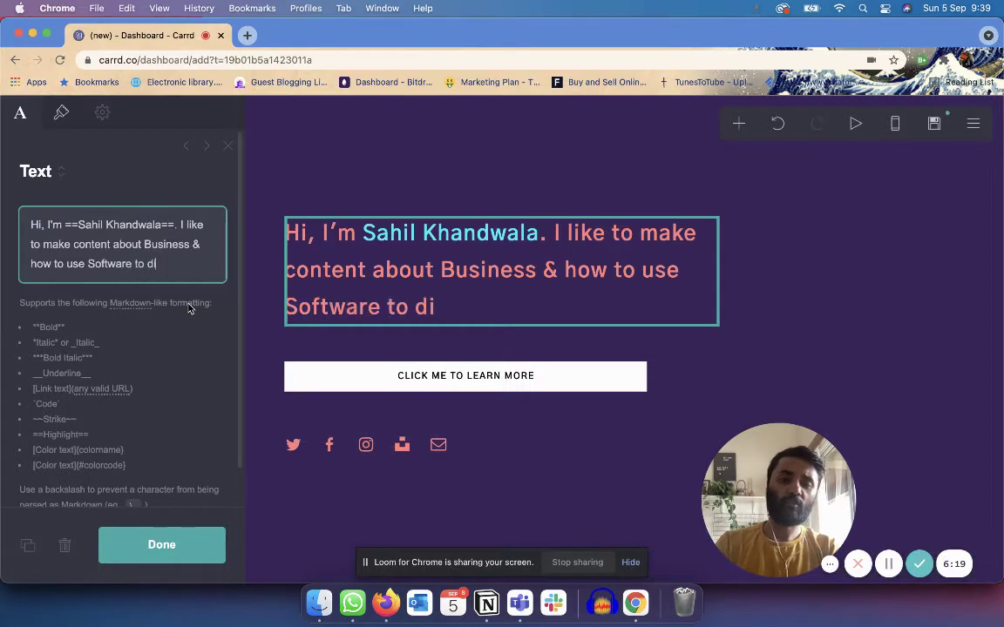
pyautogui.write('gitise my bus')
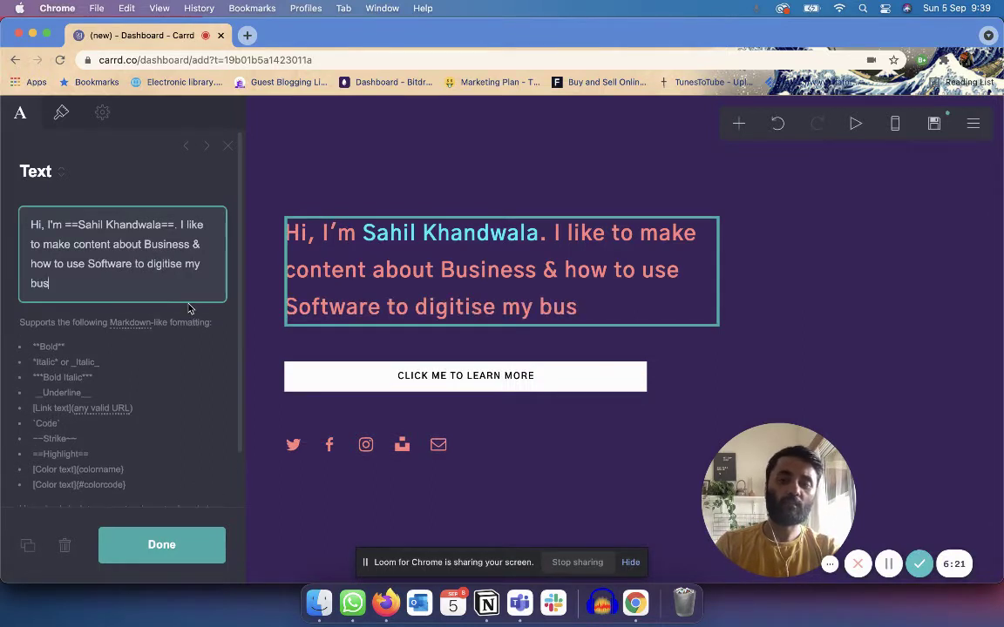
pyautogui.write('iness.')
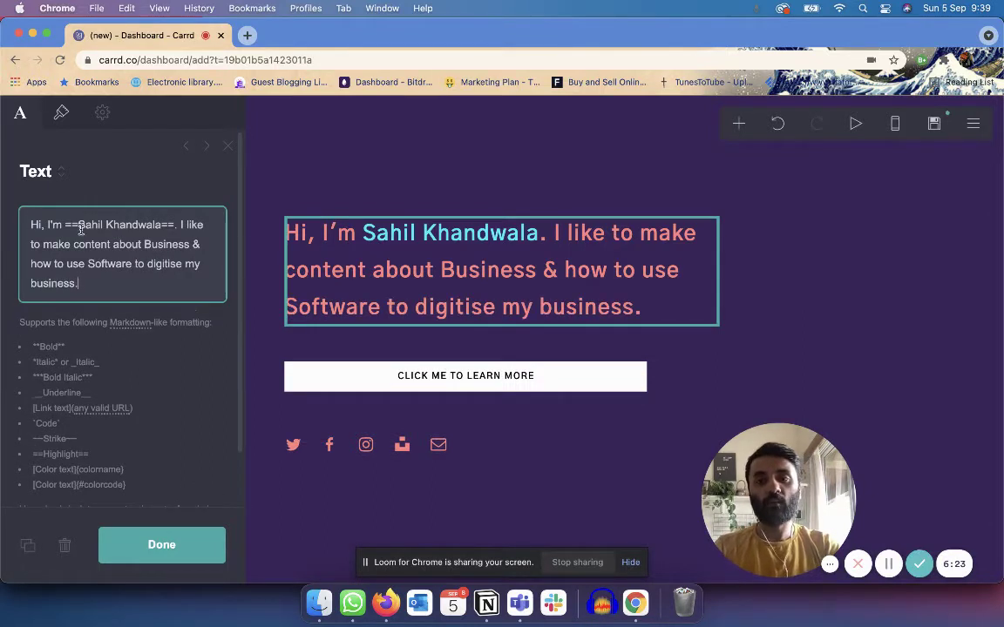
# Examine the highlight markers around the name and the supported Markdown formatting, and finish editing the text.
pyautogui.moveTo(78, 224); pyautogui.dragTo(135, 227)
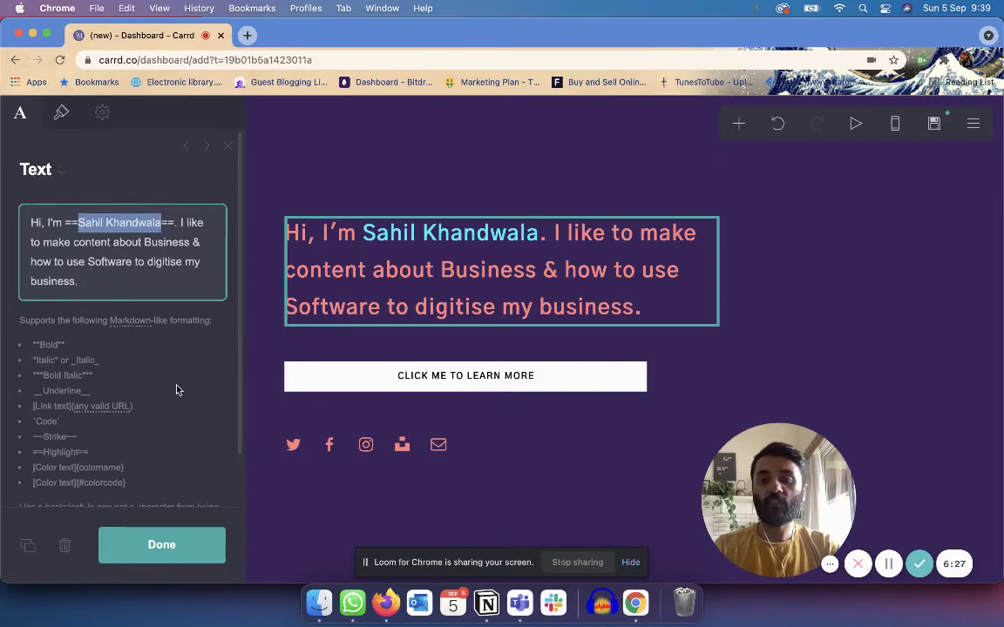
pyautogui.scroll(-2, 159, 347)
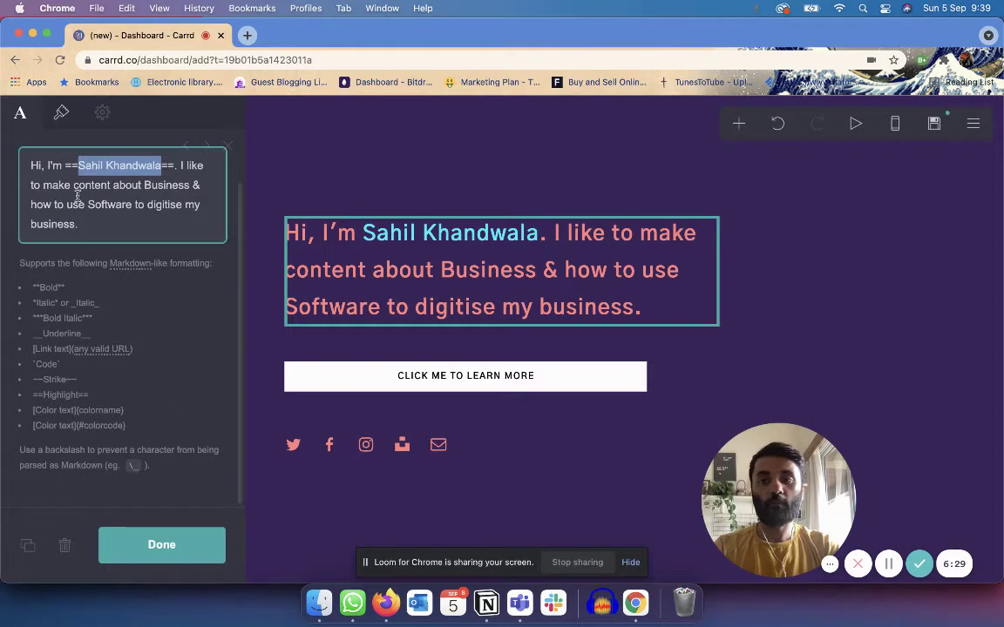
pyautogui.click(24, 265)
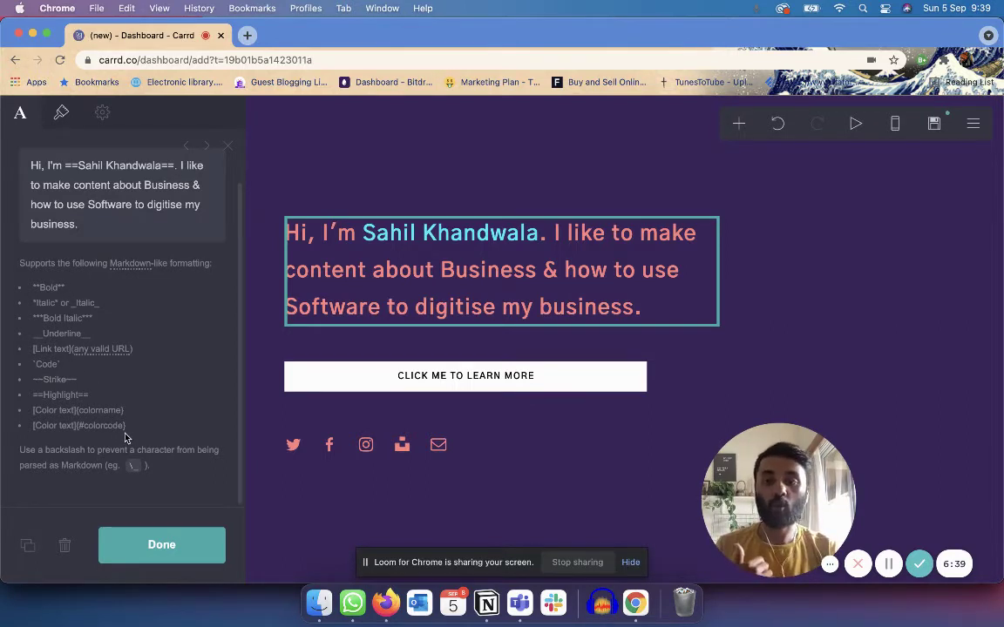
pyautogui.click(66, 166)
pyautogui.moveTo(65, 165); pyautogui.dragTo(79, 165)
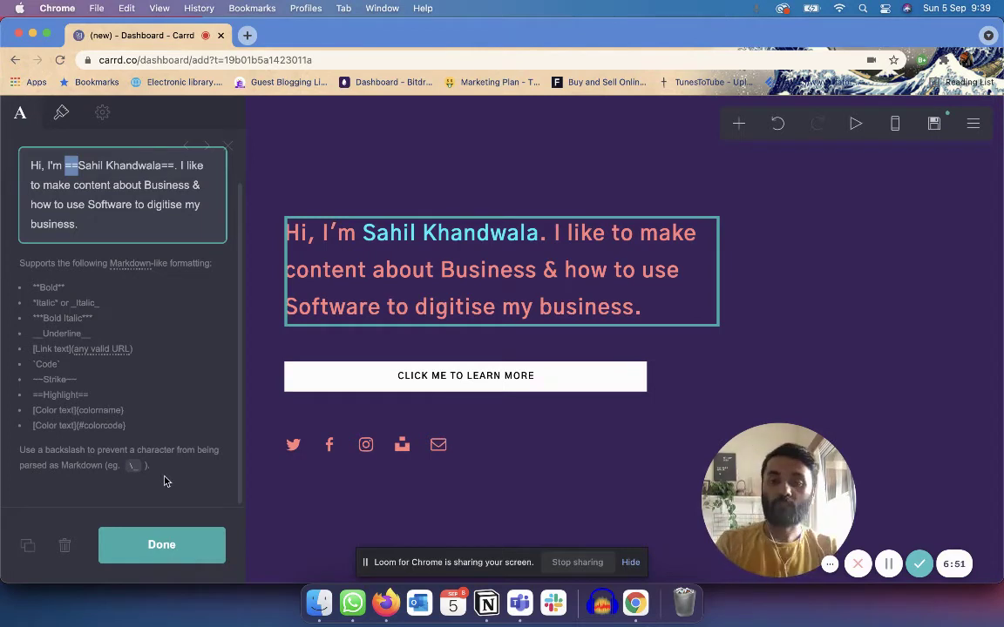
pyautogui.click(161, 544)
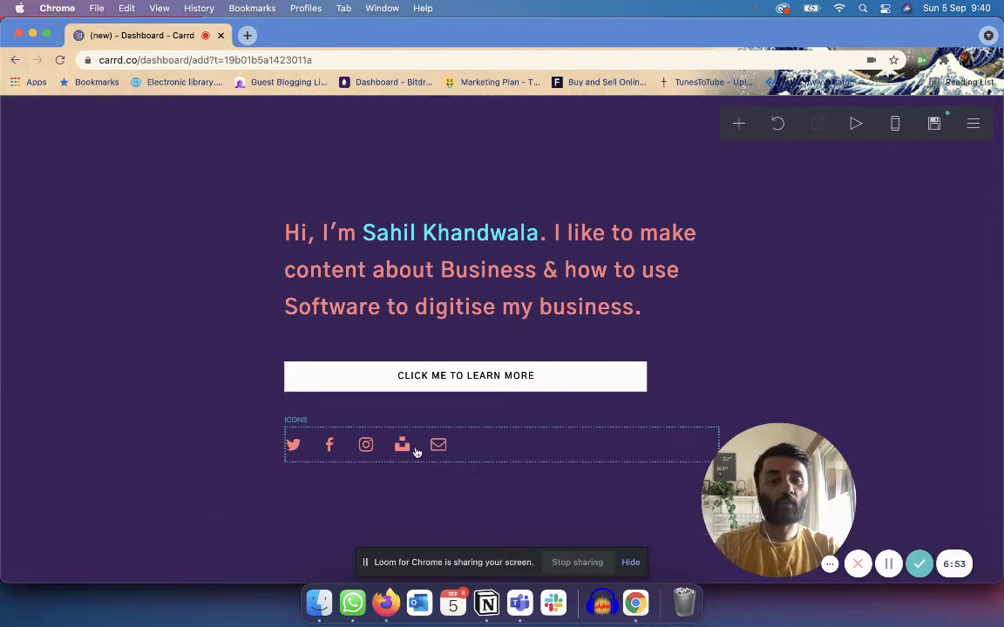
# Inspect the Twitter icon's type, URL and color settings in the Icons element, and close the element.
pyautogui.click(511, 444)
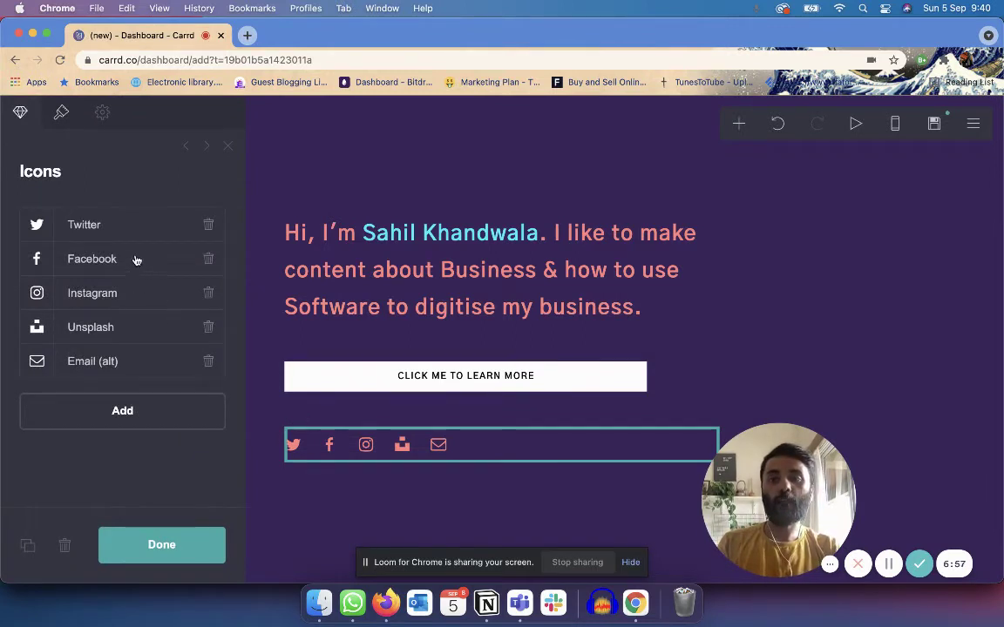
pyautogui.click(125, 223)
pyautogui.scroll(-3, 116, 350)
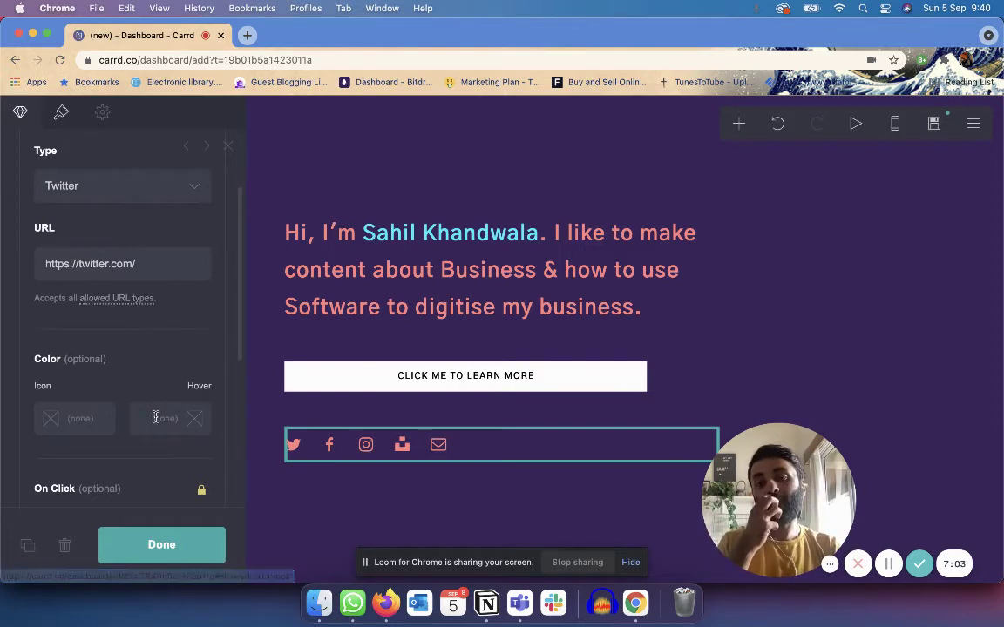
pyautogui.scroll(3, 153, 375)
pyautogui.click(164, 545)
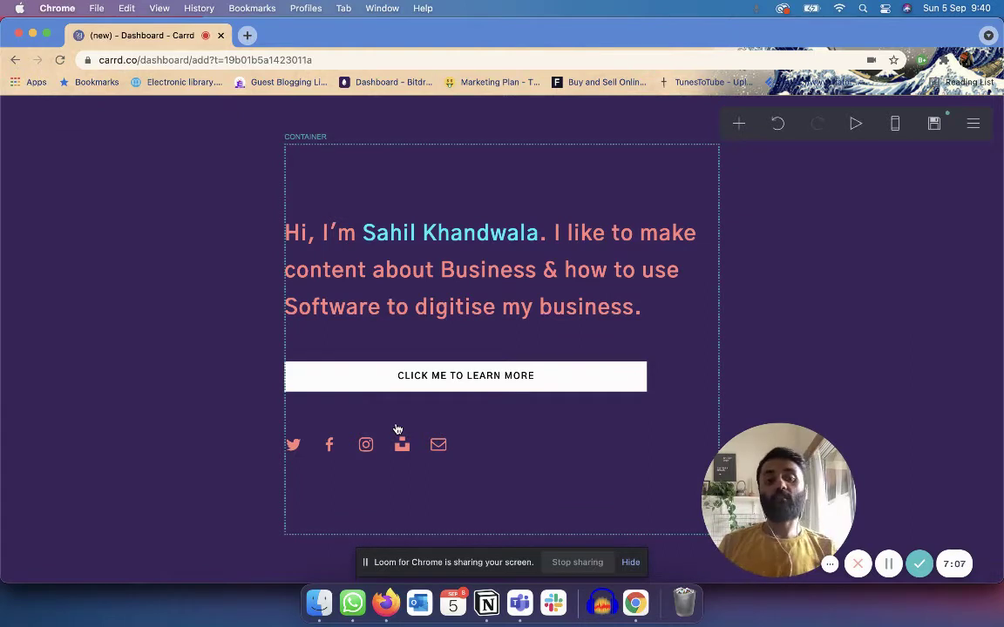
# Add a Form element directly below the intro text.
pyautogui.click(520, 324)
pyautogui.click(739, 124)
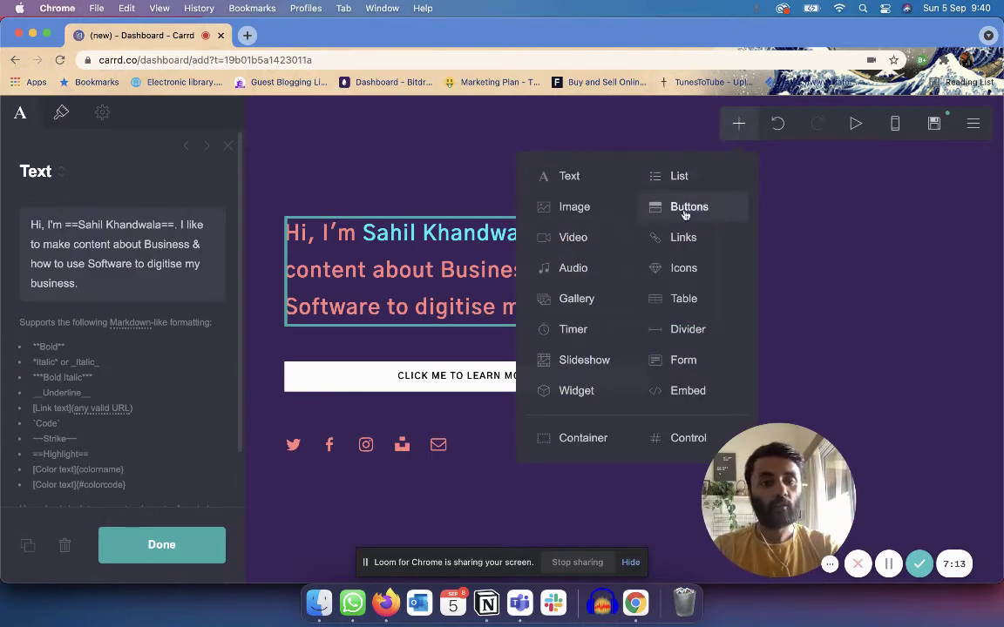
pyautogui.click(667, 358)
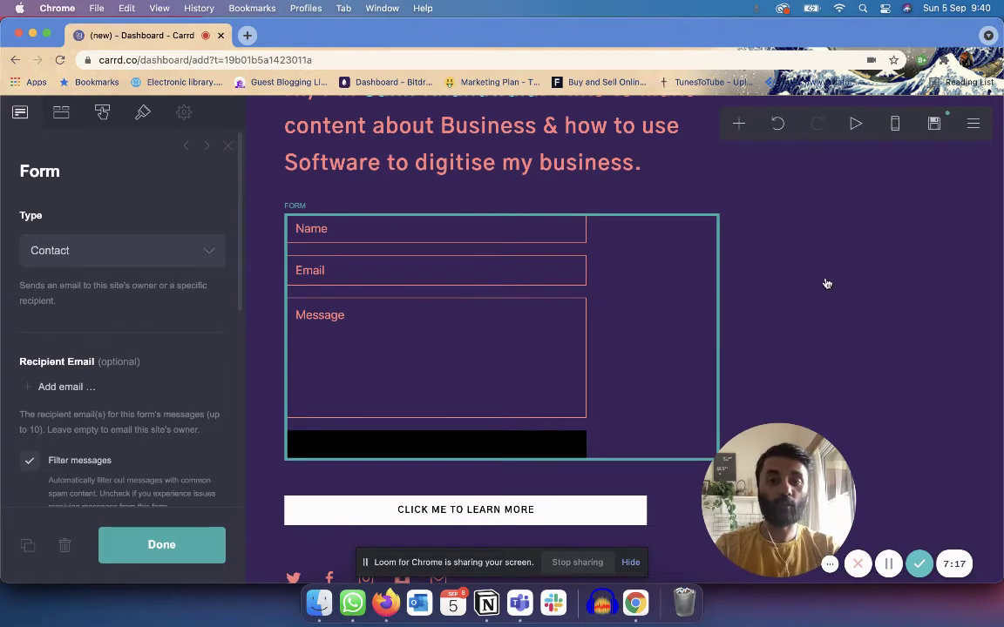
# Reopen the form element and review its type, recipient email, message filtering and completion settings.
pyautogui.click(924, 294)
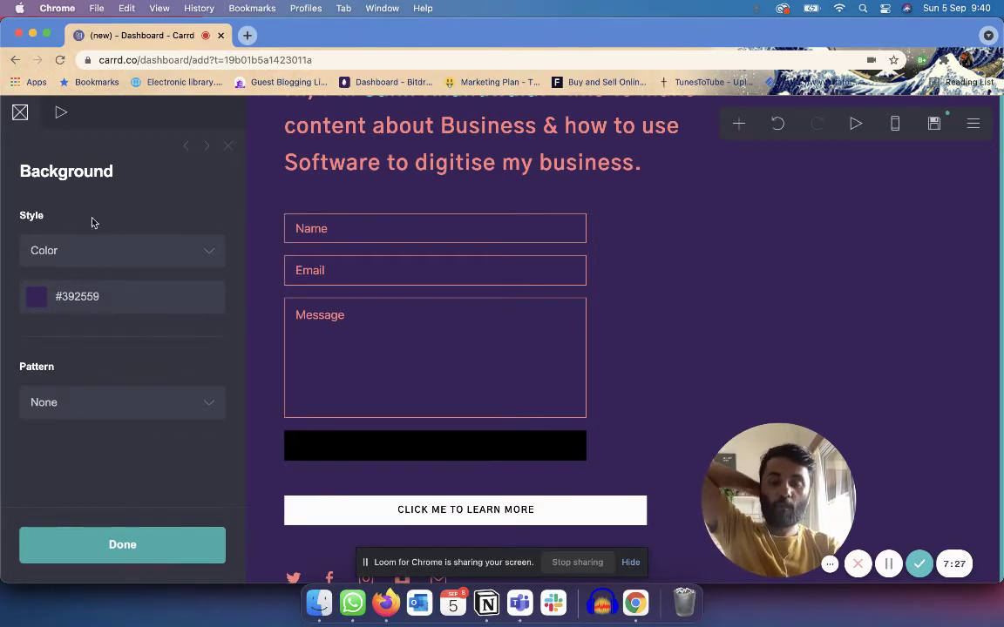
pyautogui.click(900, 358)
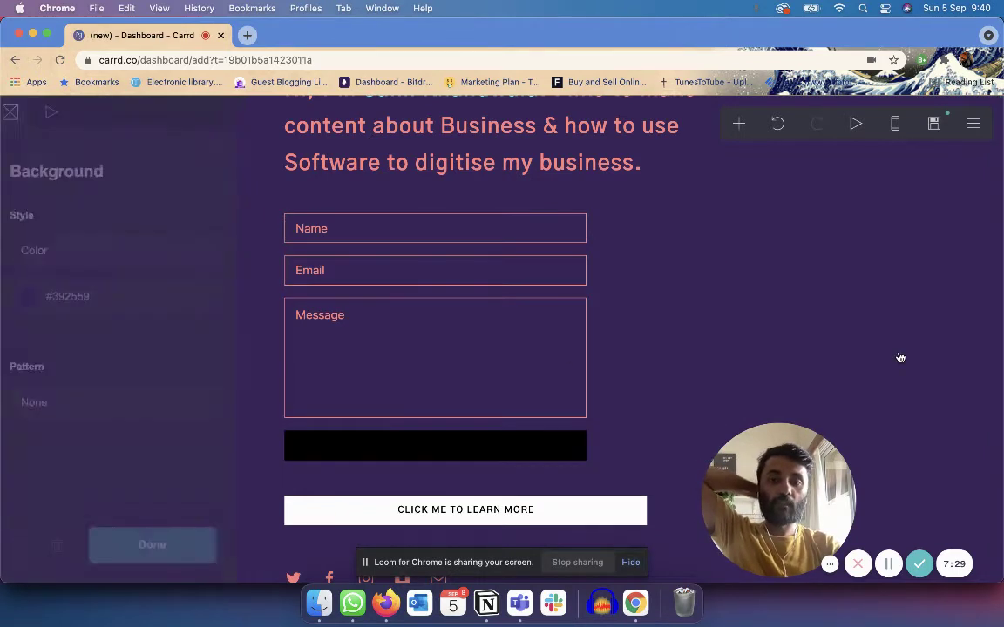
pyautogui.click(490, 321)
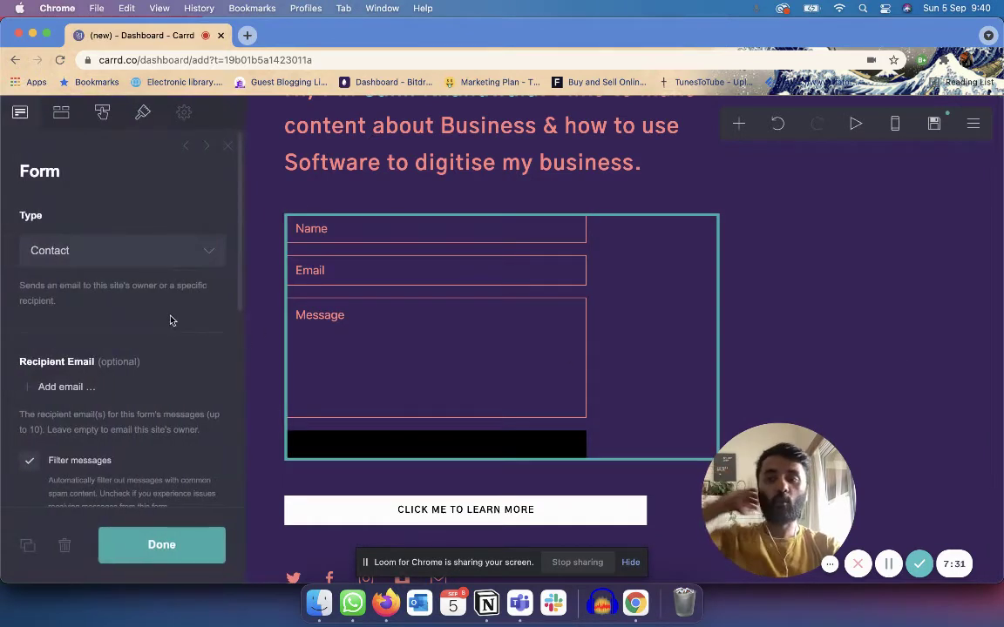
pyautogui.scroll(-5, 166, 370)
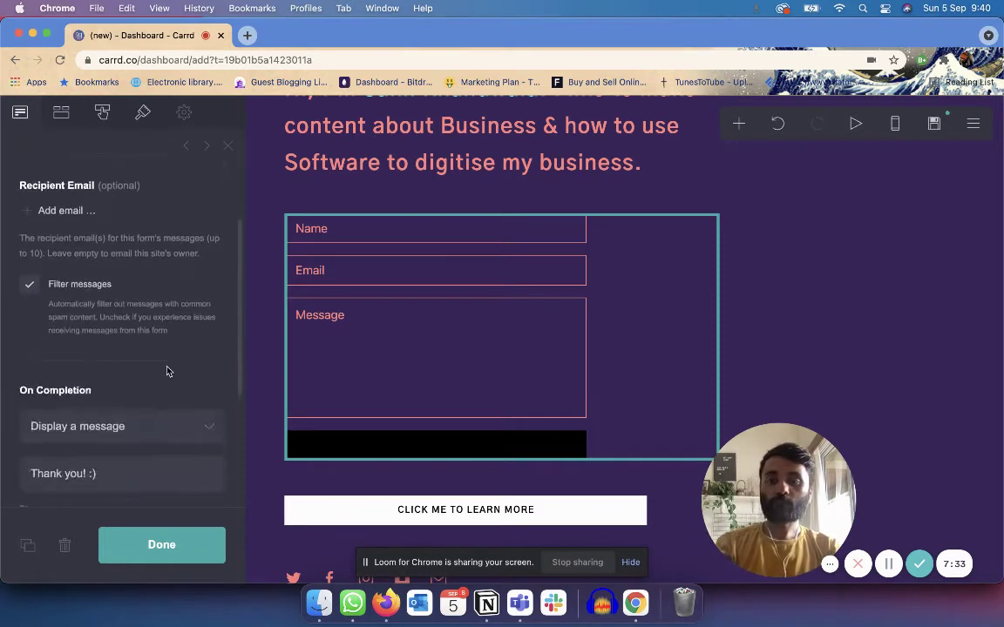
pyautogui.scroll(5, 134, 256)
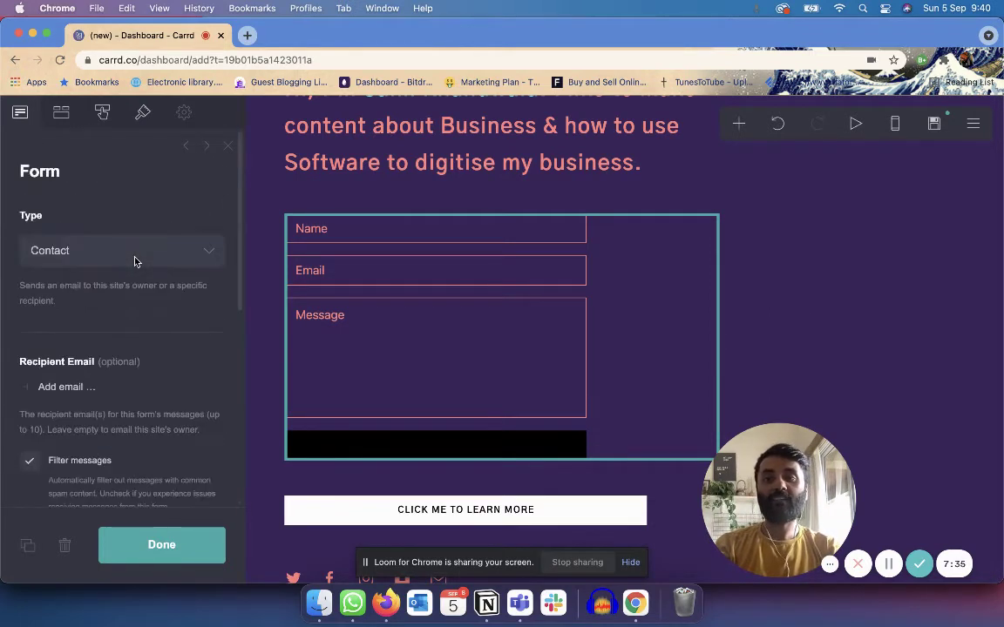
# Review the form's available fields and clear the placeholder text of the Message field.
pyautogui.click(63, 114)
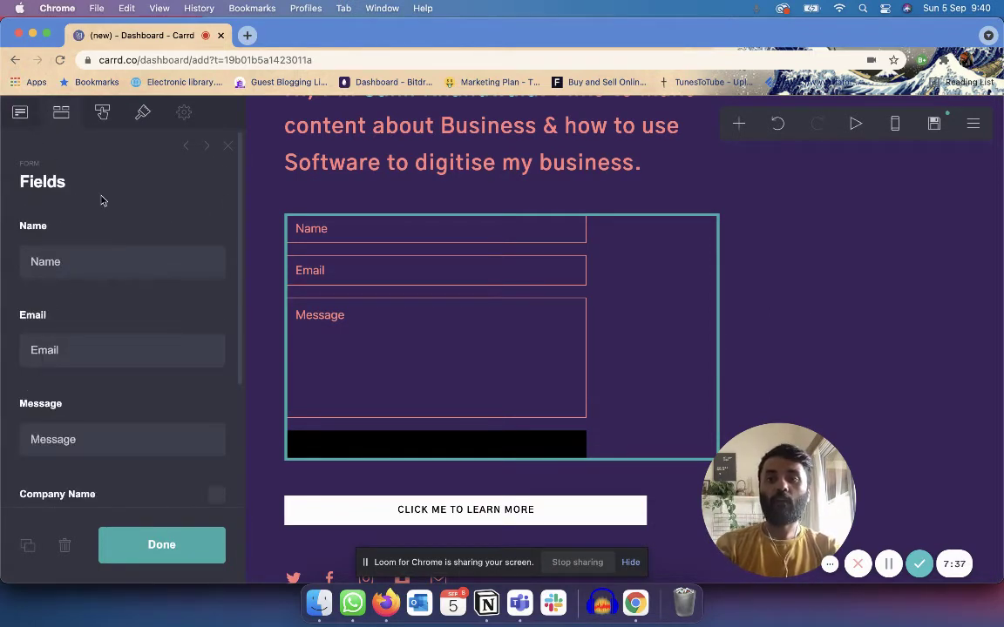
pyautogui.scroll(-3, 126, 201)
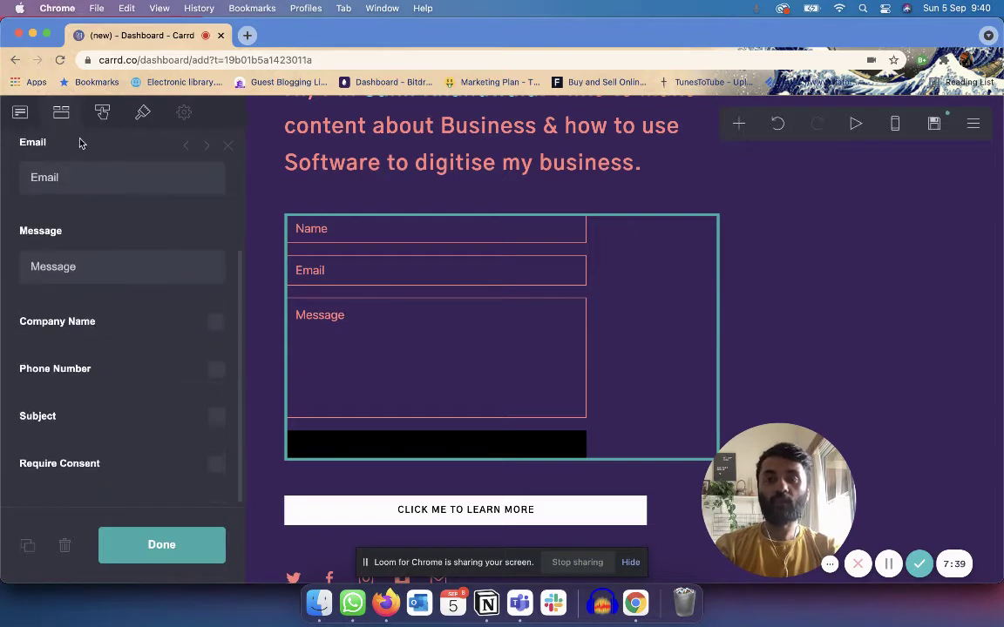
pyautogui.scroll(3, 121, 271)
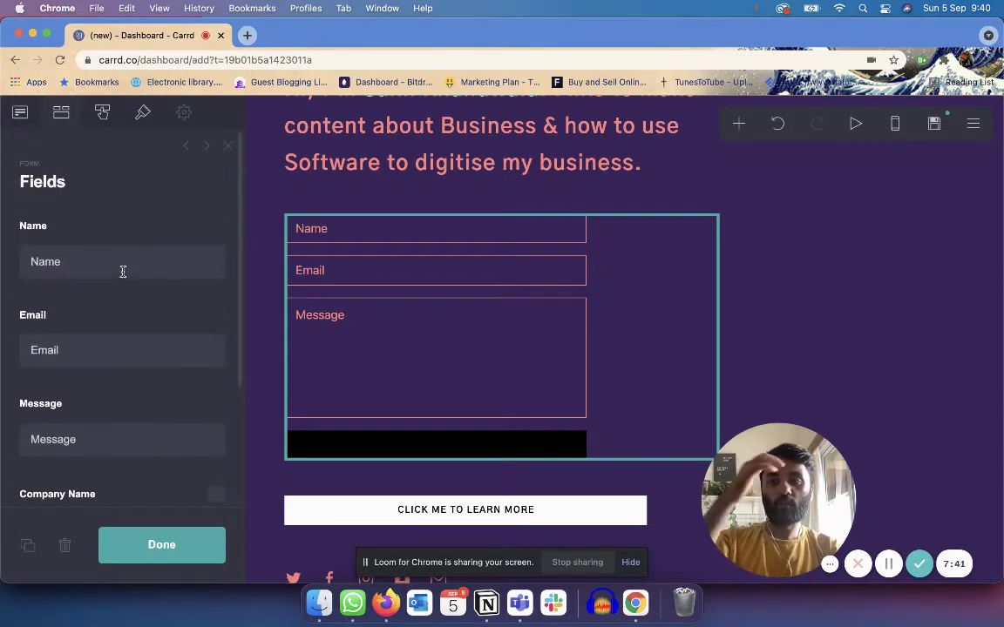
pyautogui.scroll(-1, 150, 416)
pyautogui.click(128, 416)
pyautogui.doubleClick(128, 416)
pyautogui.press('BackSpace')
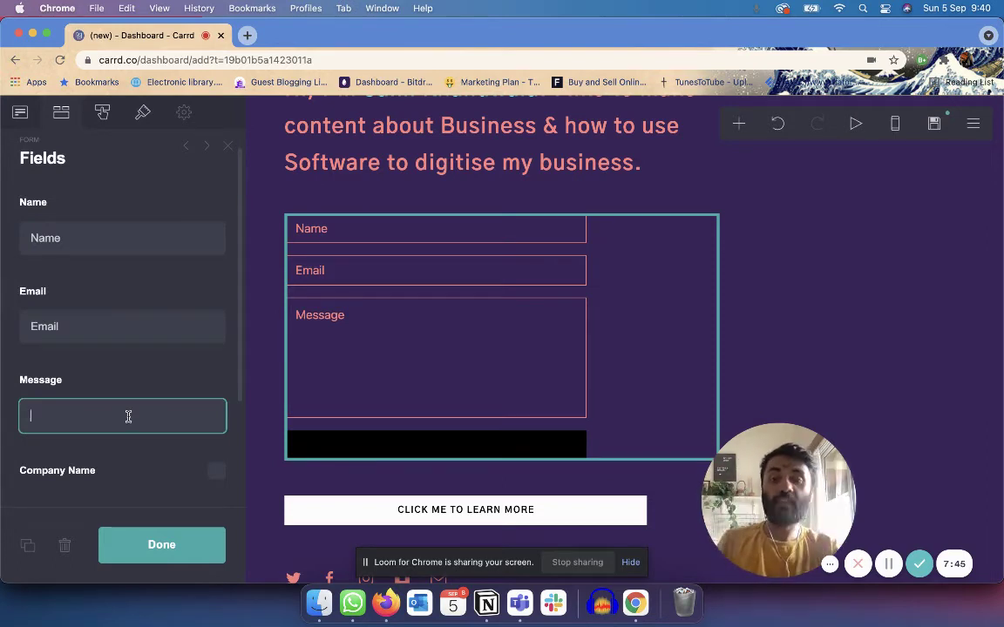
# Examine the form's submit button and appearance options, plus its element, styles and events settings.
pyautogui.click(101, 112)
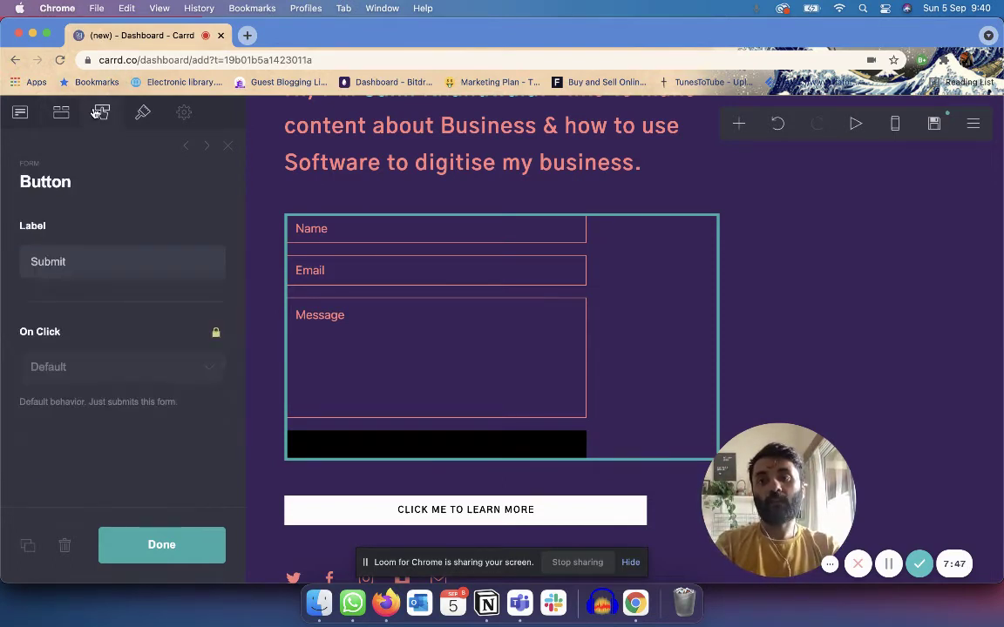
pyautogui.click(151, 112)
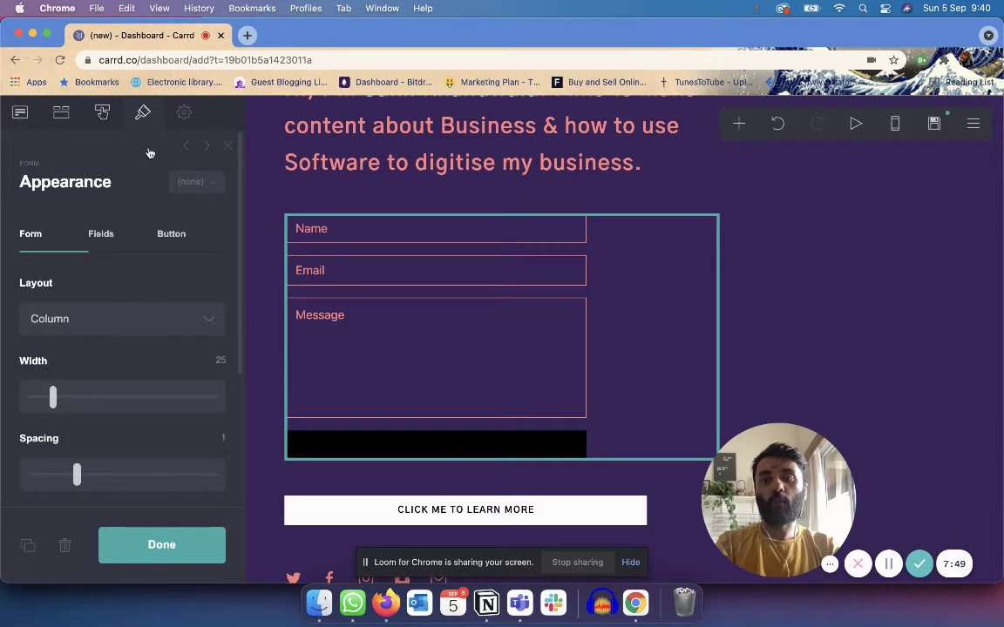
pyautogui.scroll(-5, 137, 287)
pyautogui.click(184, 113)
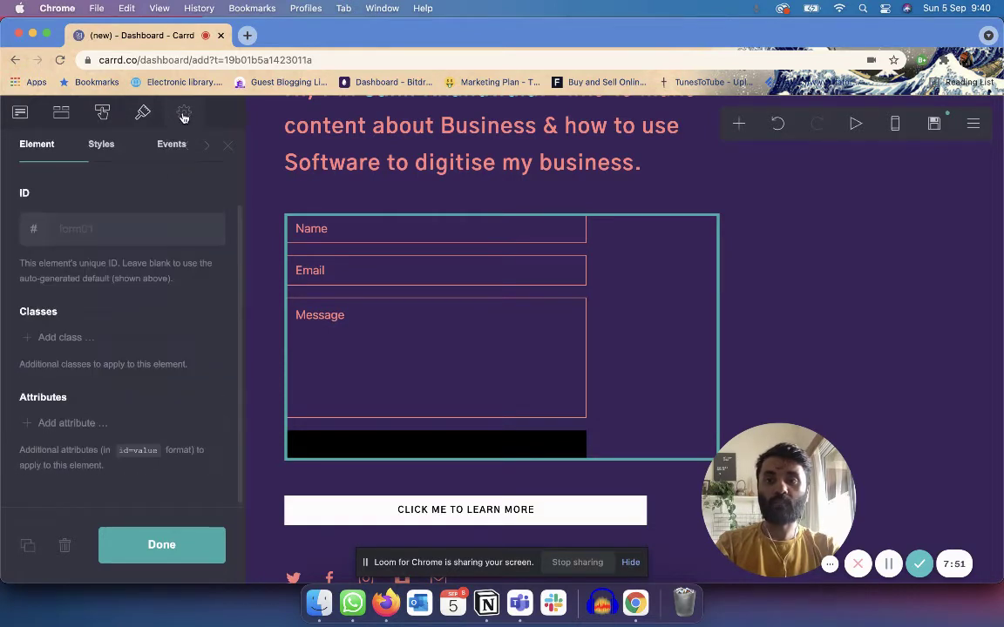
pyautogui.scroll(2, 165, 253)
pyautogui.scroll(-2, 128, 301)
pyautogui.scroll(2, 127, 303)
pyautogui.click(101, 233)
pyautogui.click(161, 235)
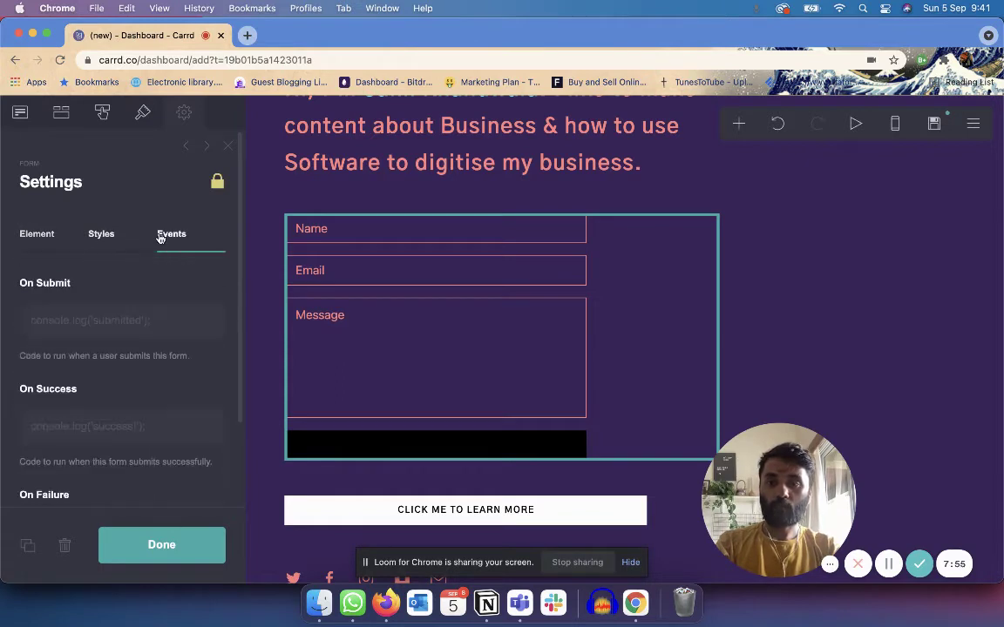
pyautogui.scroll(-2, 78, 258)
pyautogui.scroll(2, 86, 287)
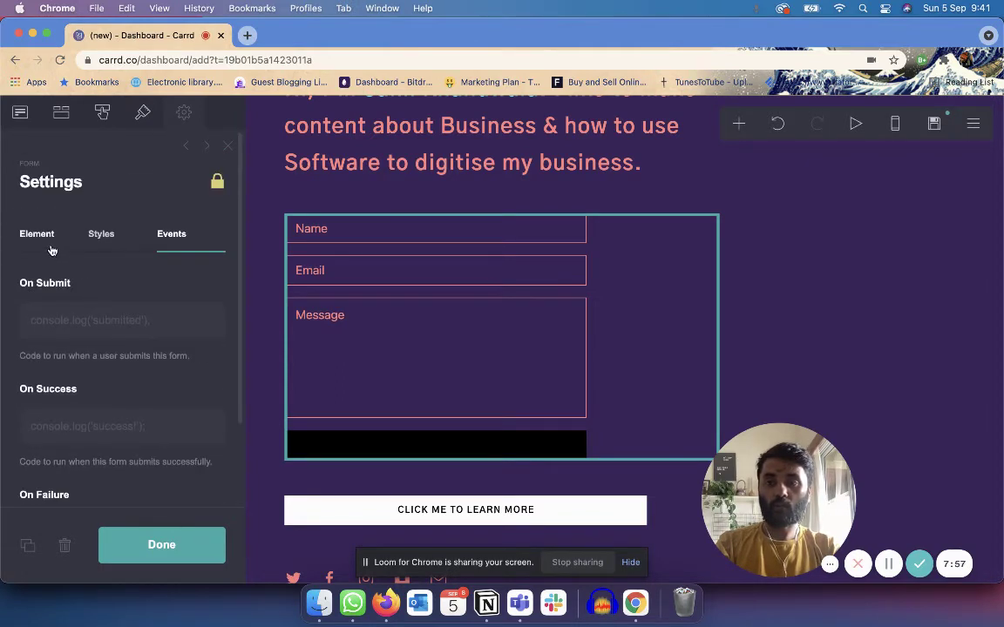
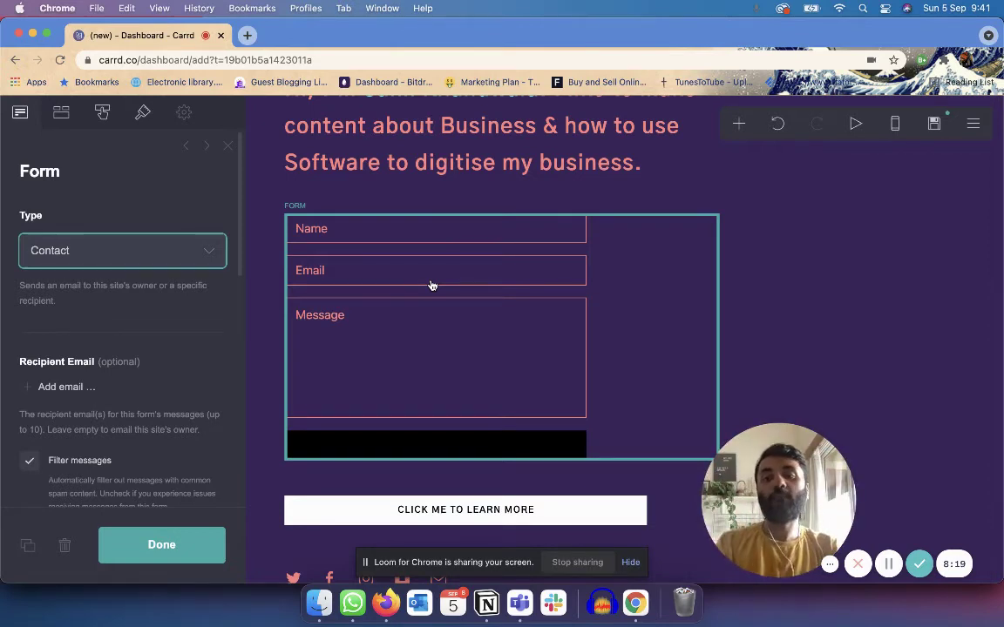
# Add a blank recipient email entry to the contact form.
pyautogui.click(32, 393)
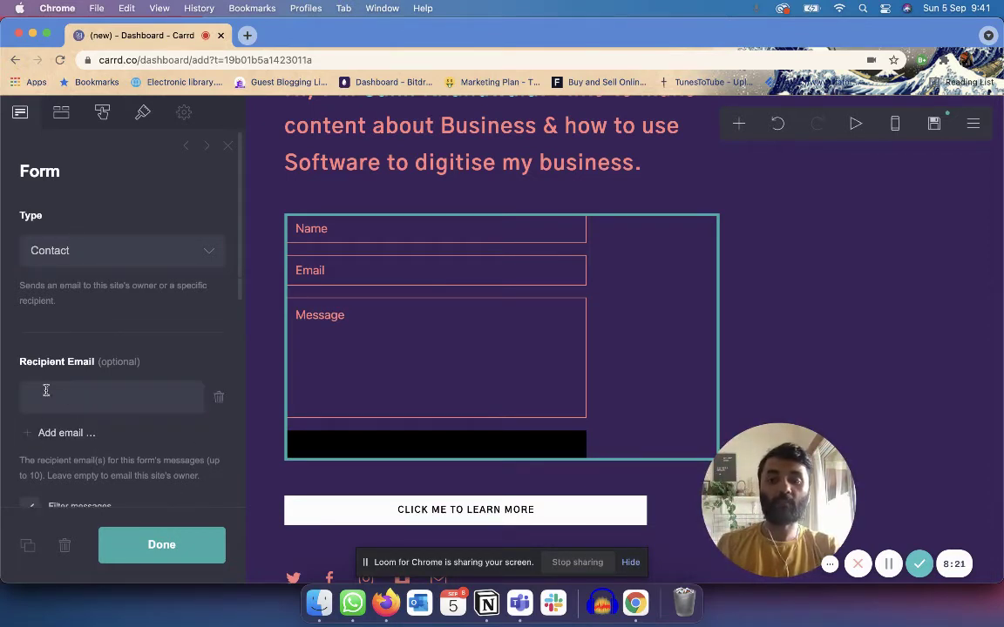
pyautogui.click(67, 397)
pyautogui.click(145, 335)
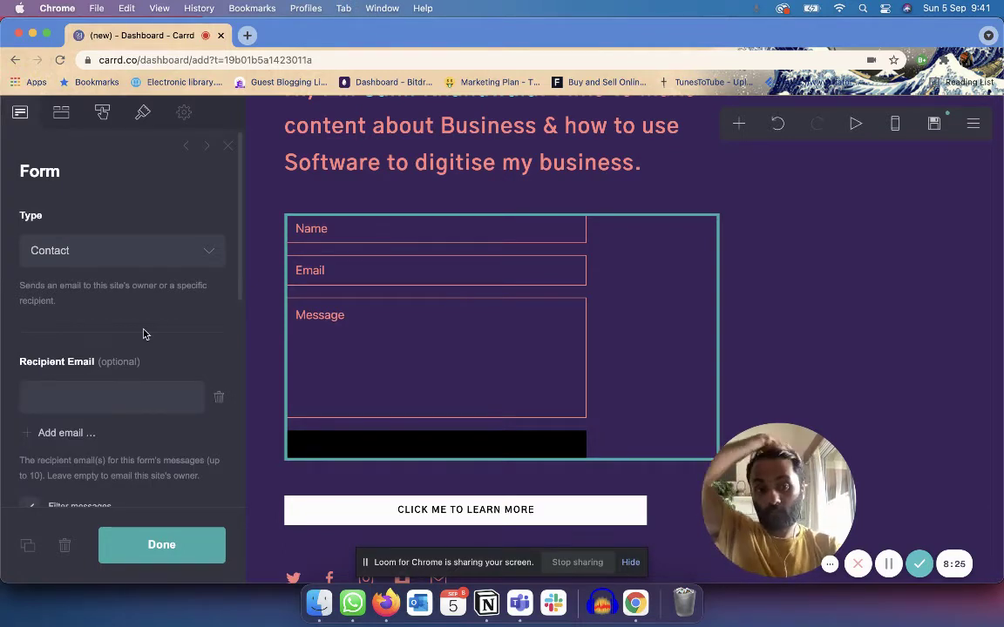
# Change the form type to Signup, look through the supported mailing services and keep MailChimp as the provider.
pyautogui.click(184, 262)
pyautogui.click(174, 270)
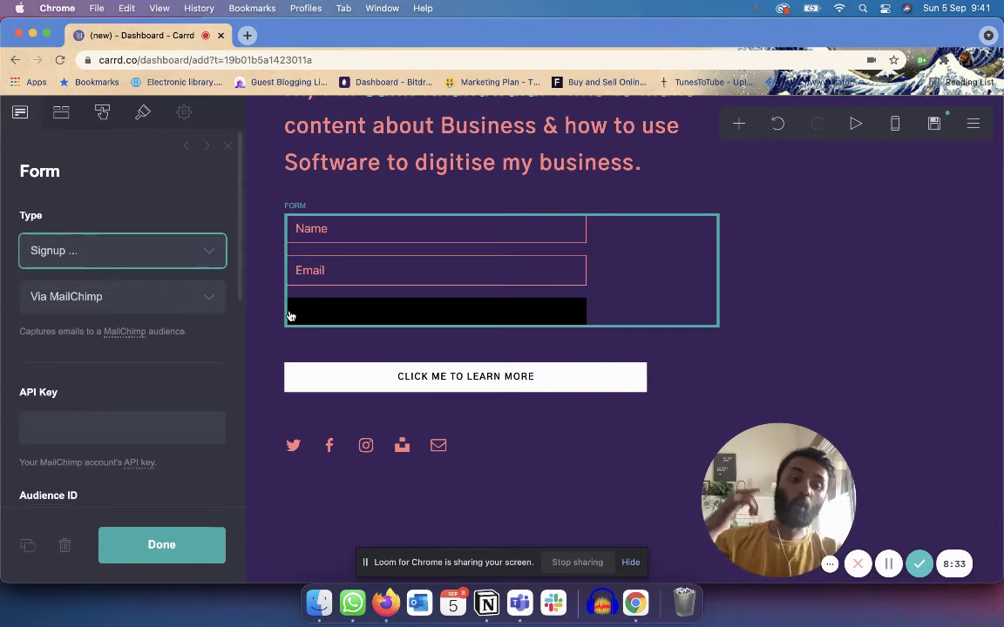
pyautogui.click(197, 309)
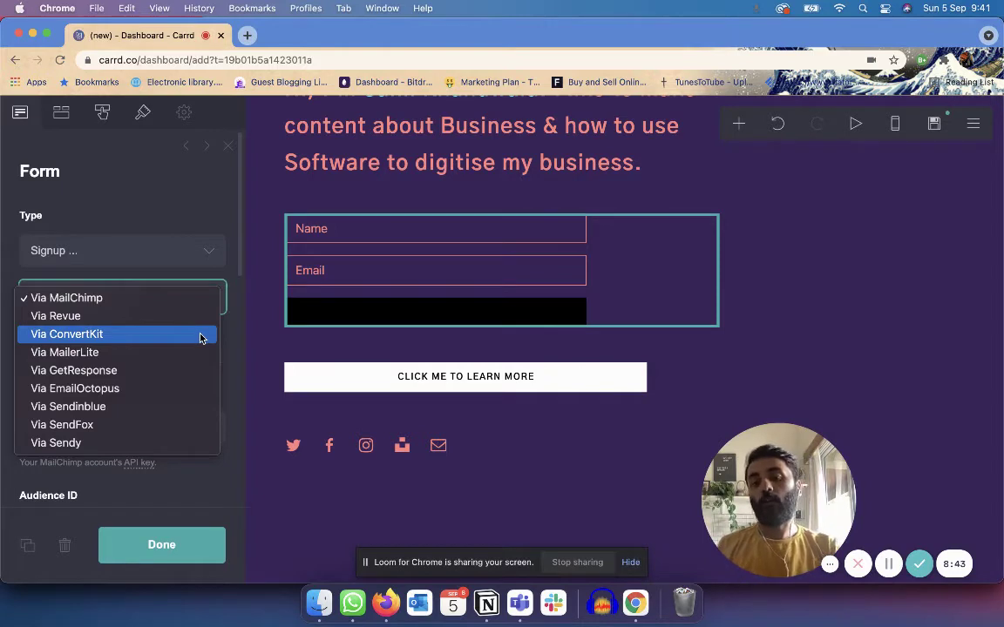
pyautogui.click(128, 305)
# Examine the API Key, Audience ID and double opt-in settings for MailChimp, and close the form's settings.
pyautogui.scroll(-3, 164, 397)
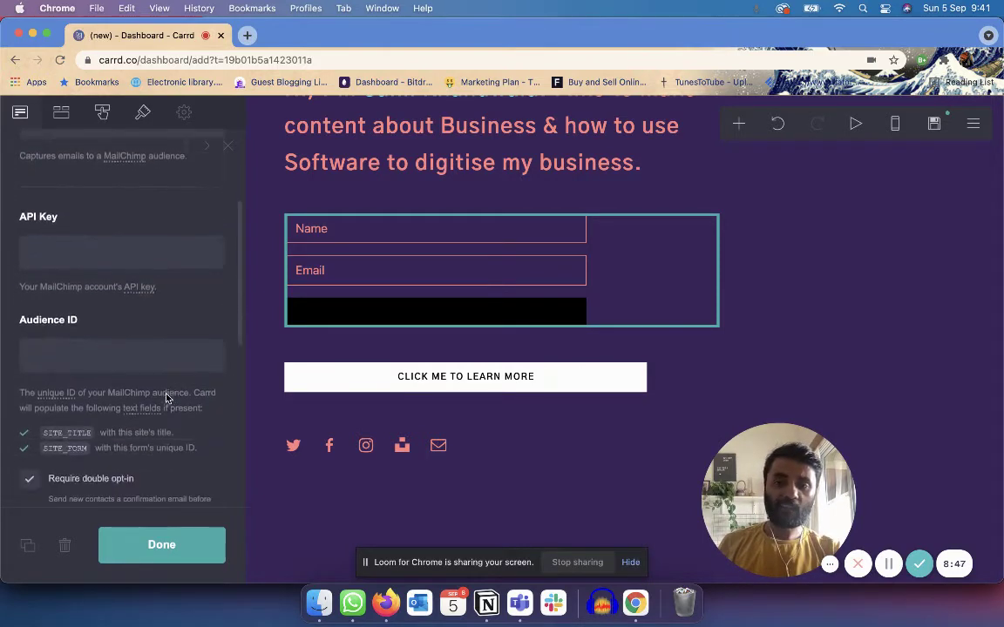
pyautogui.scroll(-1, 165, 398)
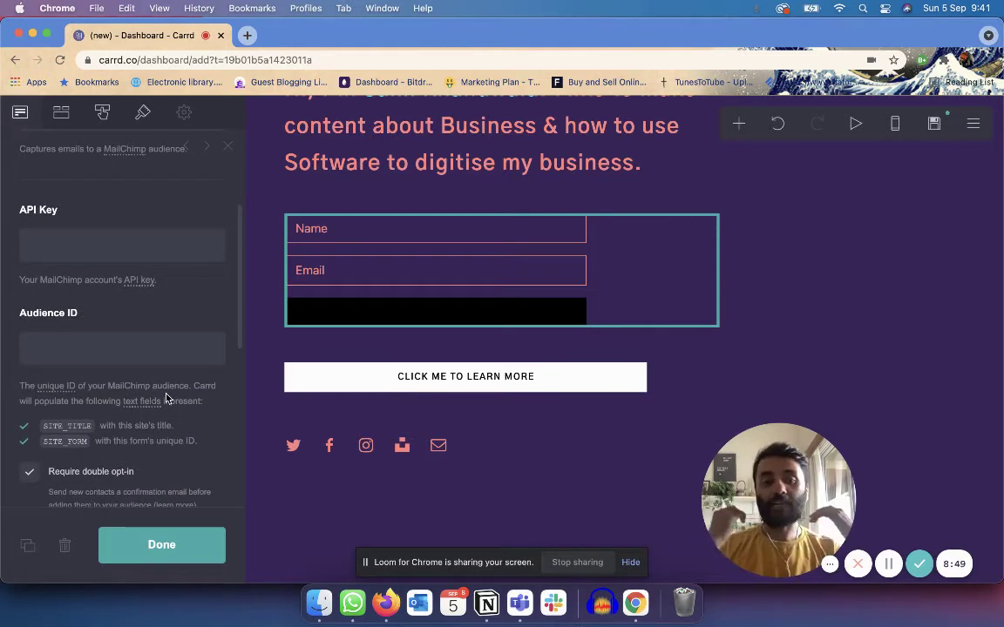
pyautogui.click(116, 232)
pyautogui.click(95, 354)
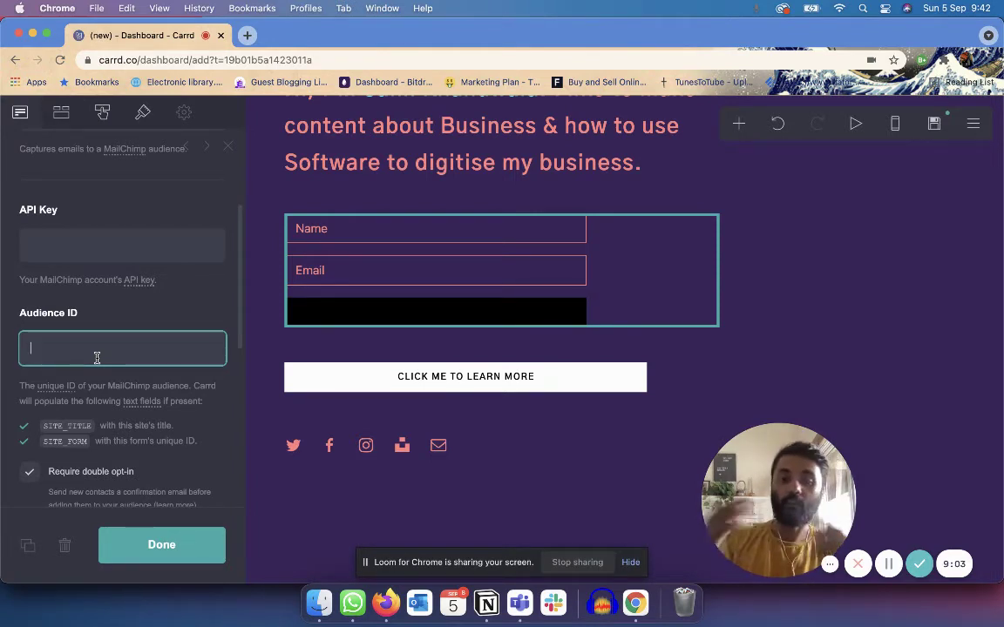
pyautogui.click(24, 277)
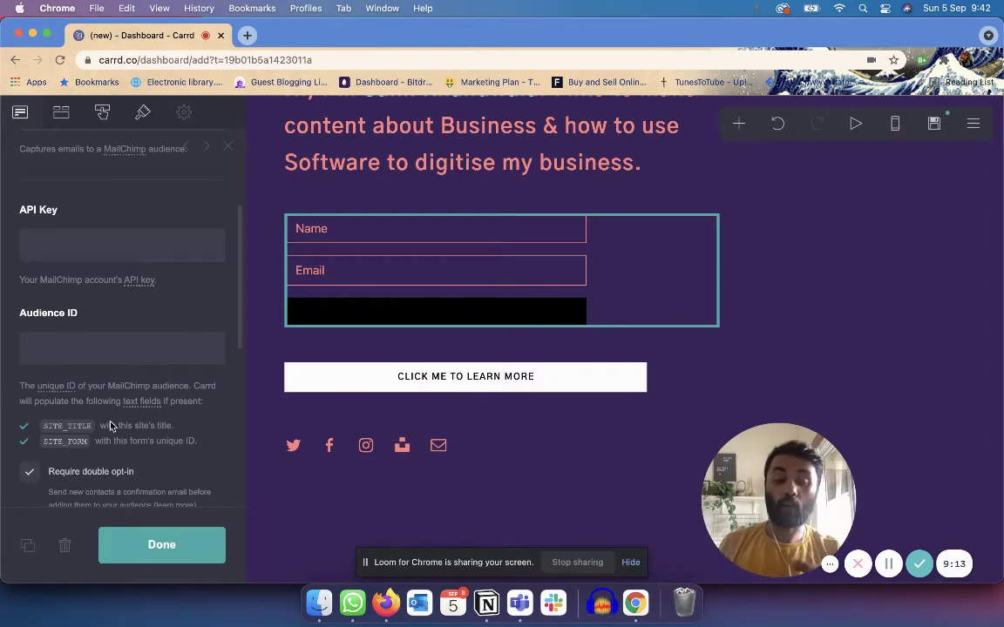
pyautogui.click(723, 277)
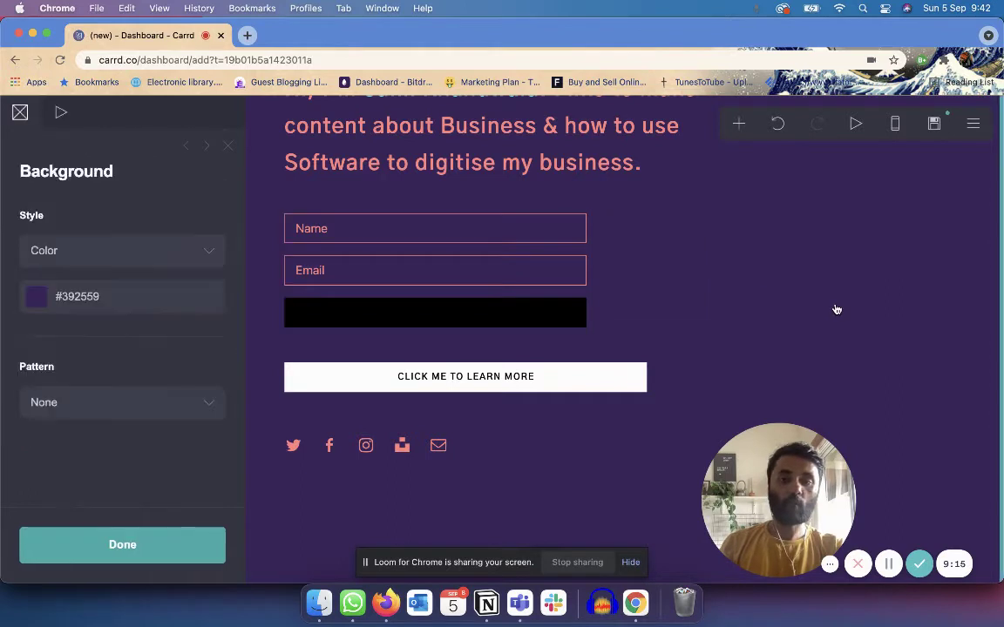
pyautogui.click(230, 148)
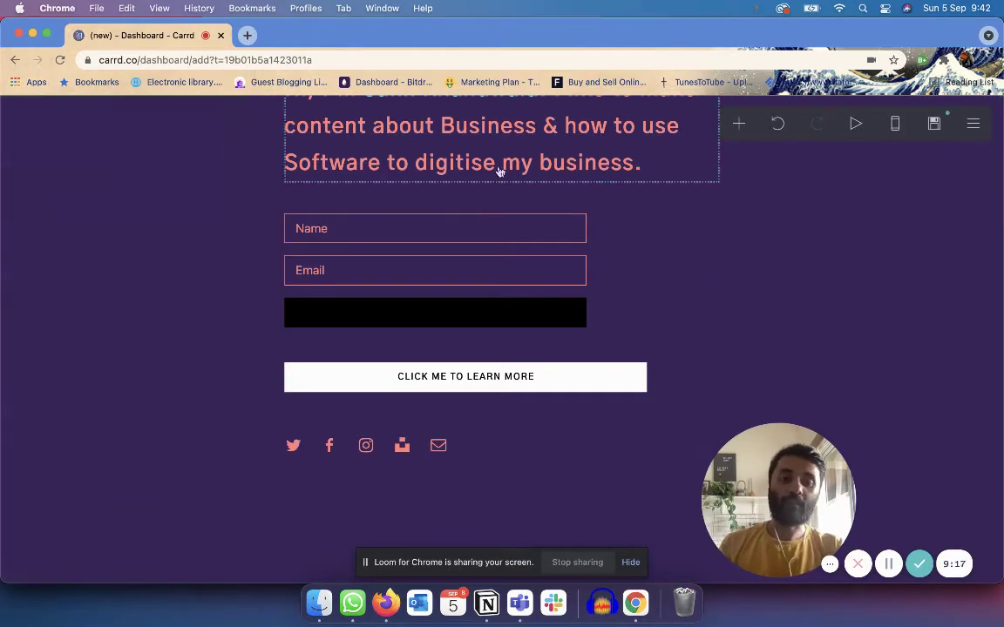
# Delete the signup form and the "Click me to learn more" button from the page.
pyautogui.scroll(3, 523, 201)
pyautogui.scroll(1, 592, 229)
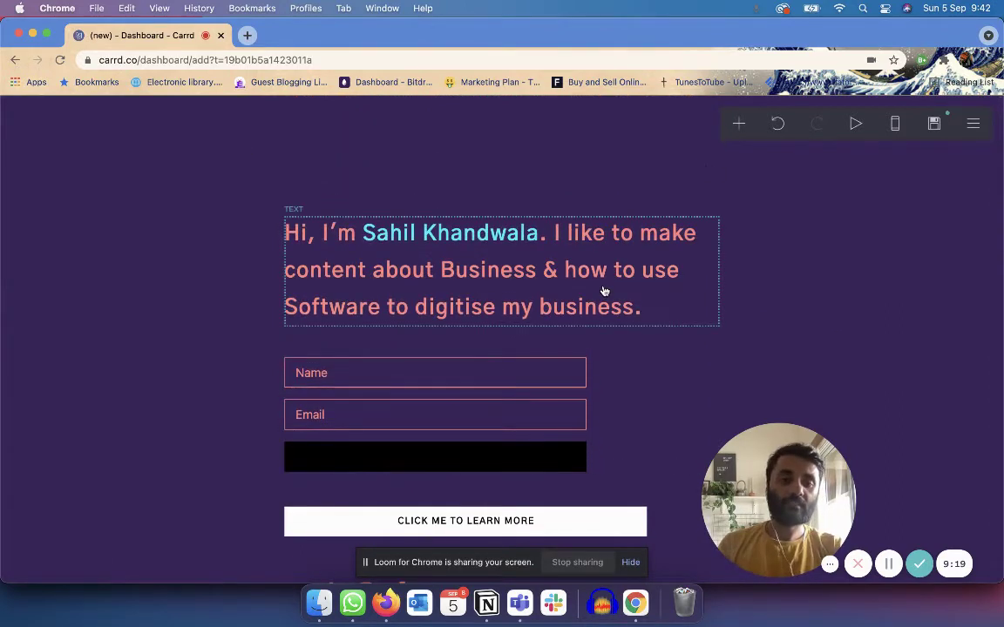
pyautogui.click(526, 424)
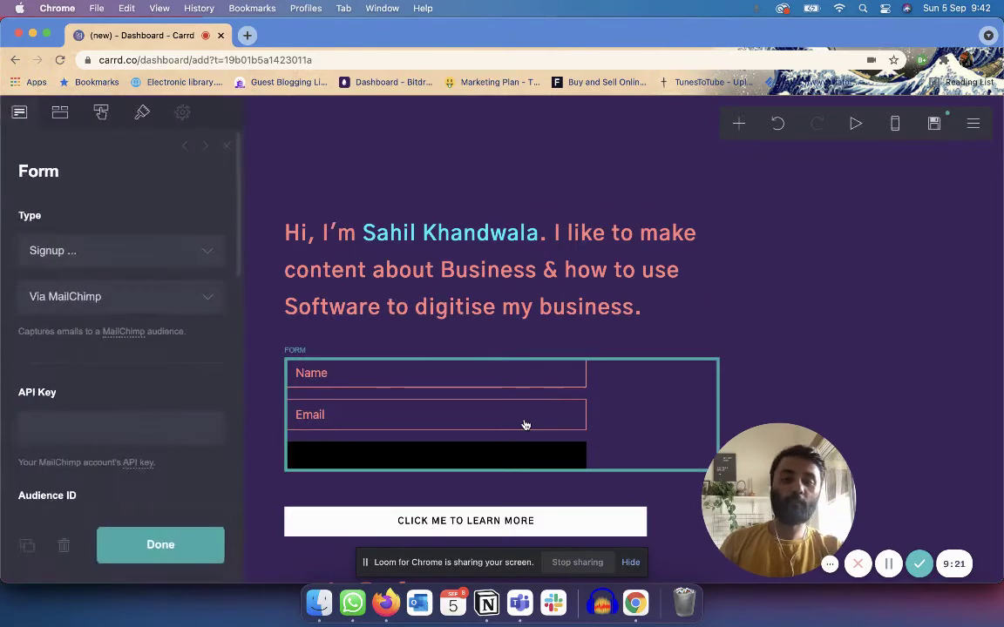
pyautogui.scroll(-10, 139, 507)
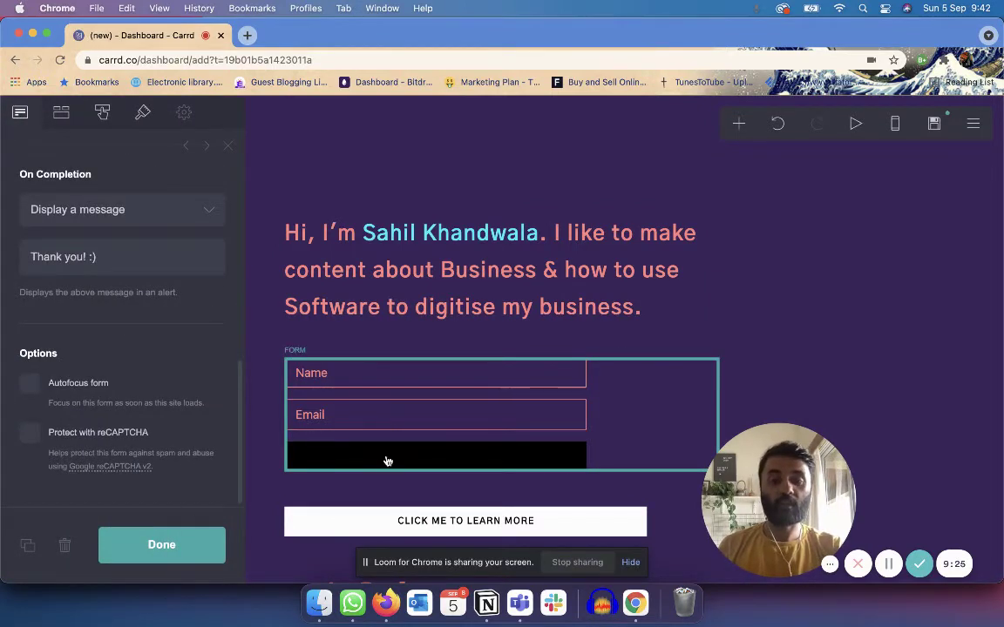
pyautogui.click(64, 558)
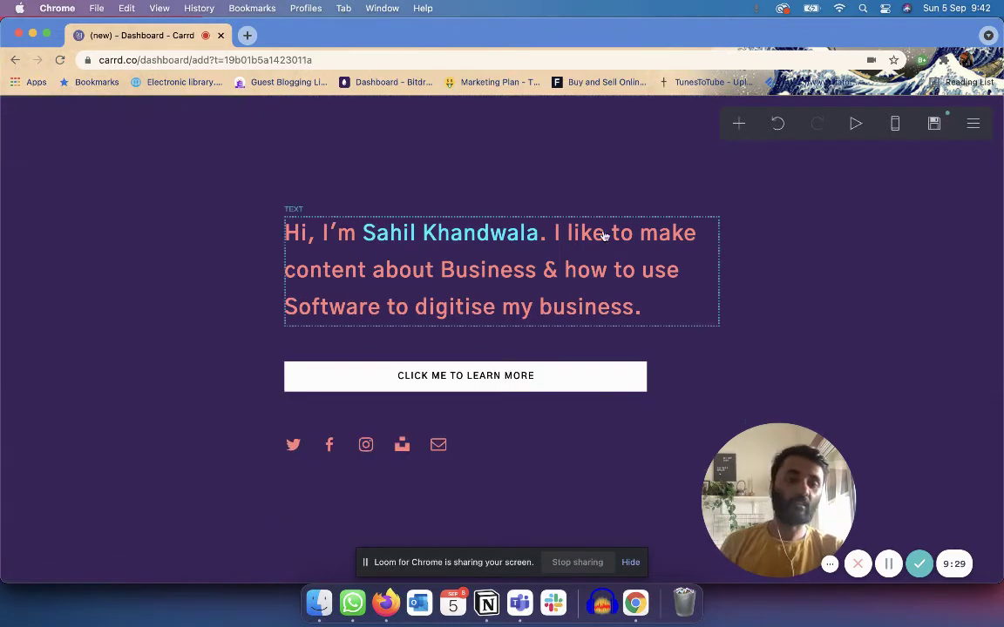
pyautogui.click(540, 373)
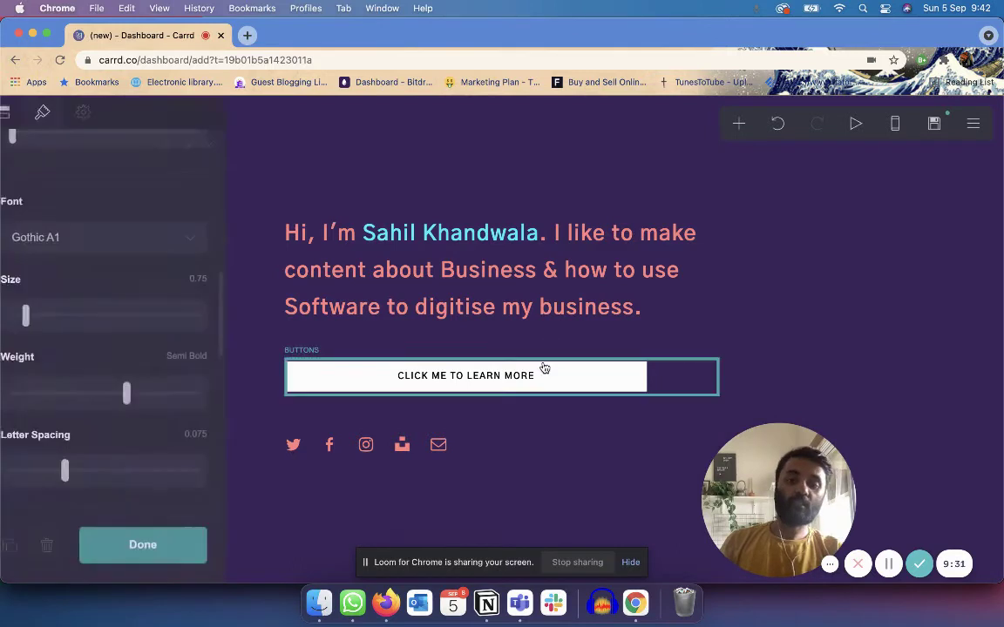
pyautogui.click(63, 549)
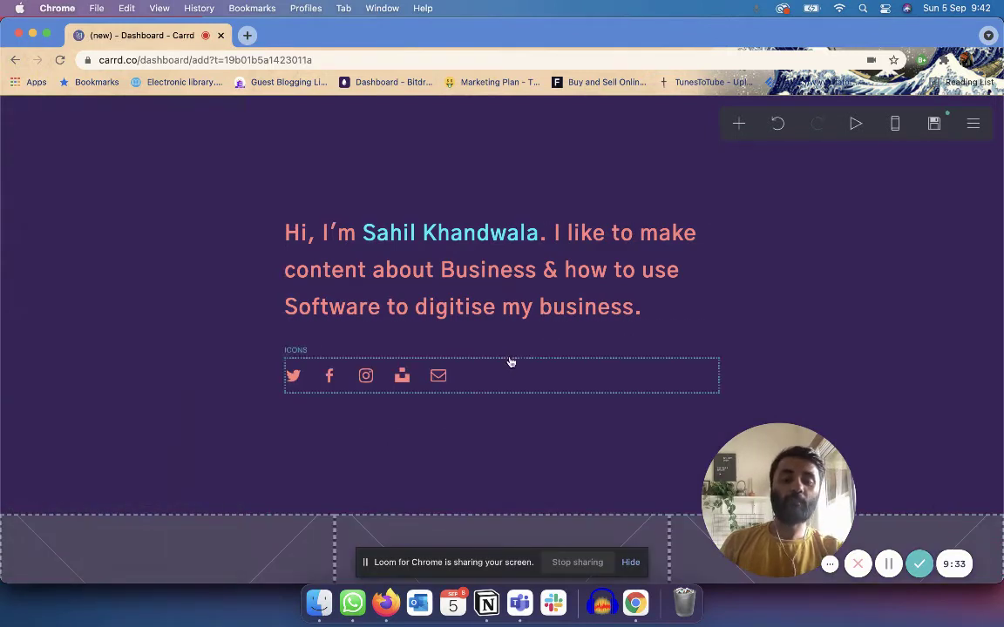
# Add a Widget element between the intro text and the social icons.
pyautogui.click(603, 322)
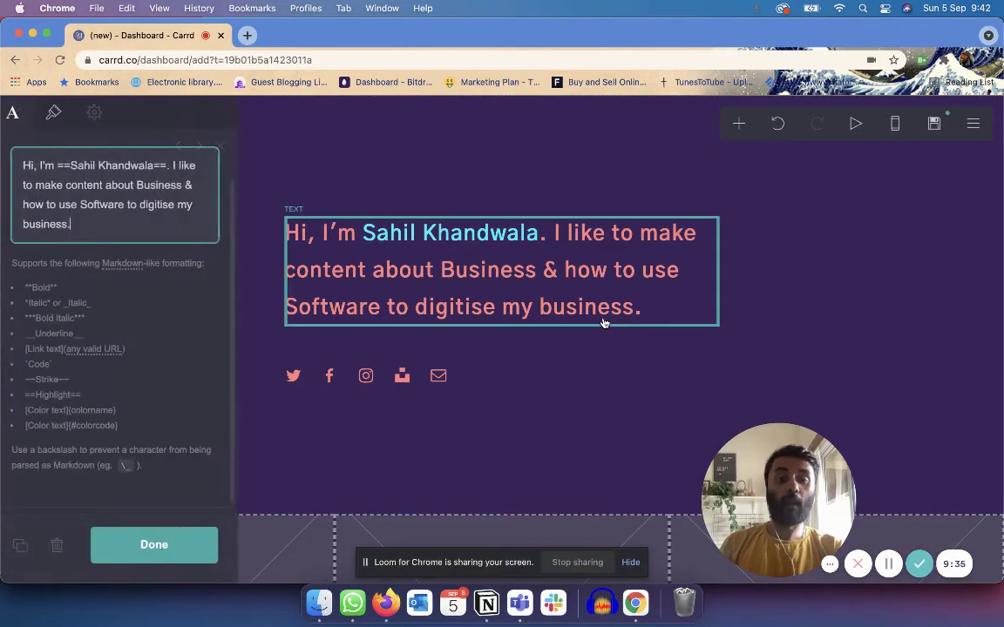
pyautogui.click(741, 123)
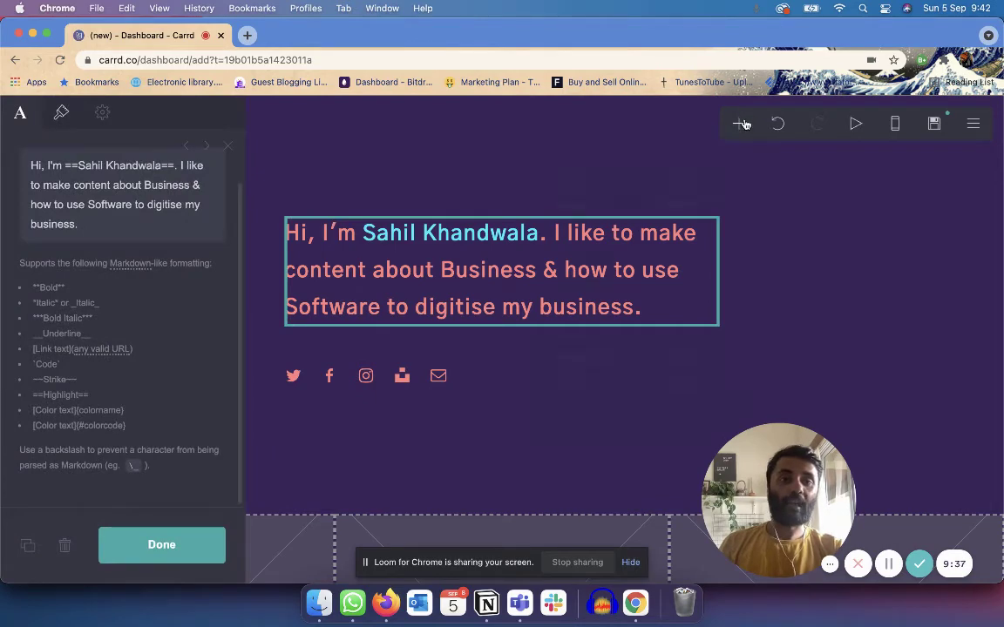
pyautogui.click(575, 392)
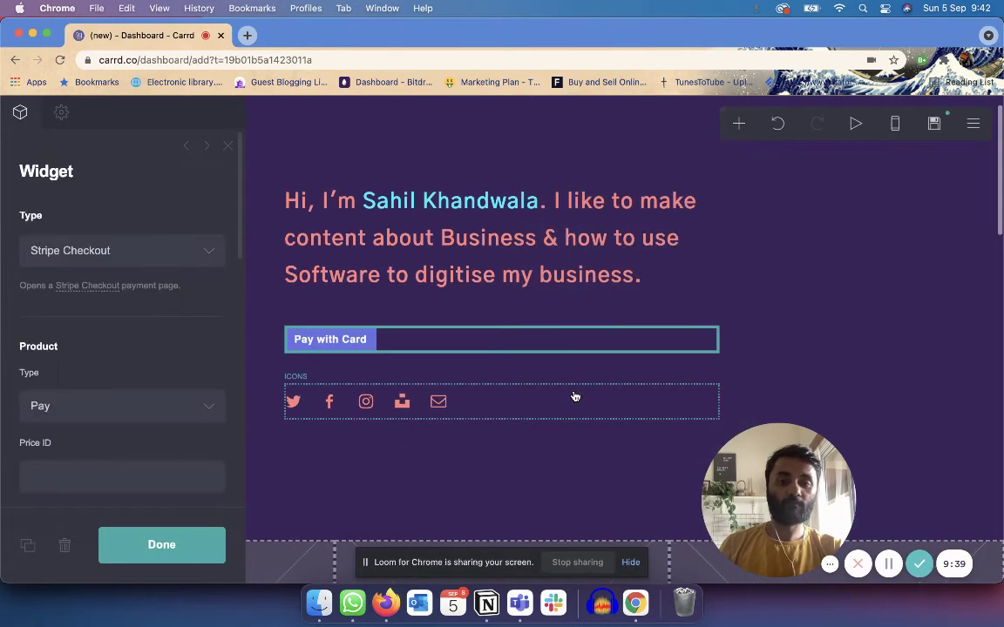
# Try the Gumroad type for the widget, return it to Stripe Checkout and close its settings.
pyautogui.click(188, 260)
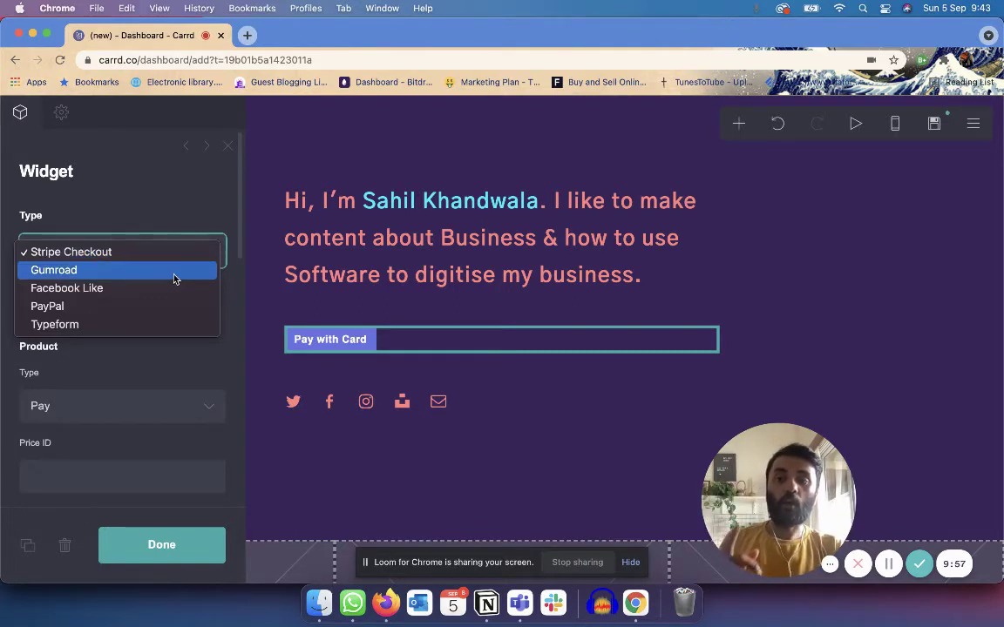
pyautogui.click(175, 272)
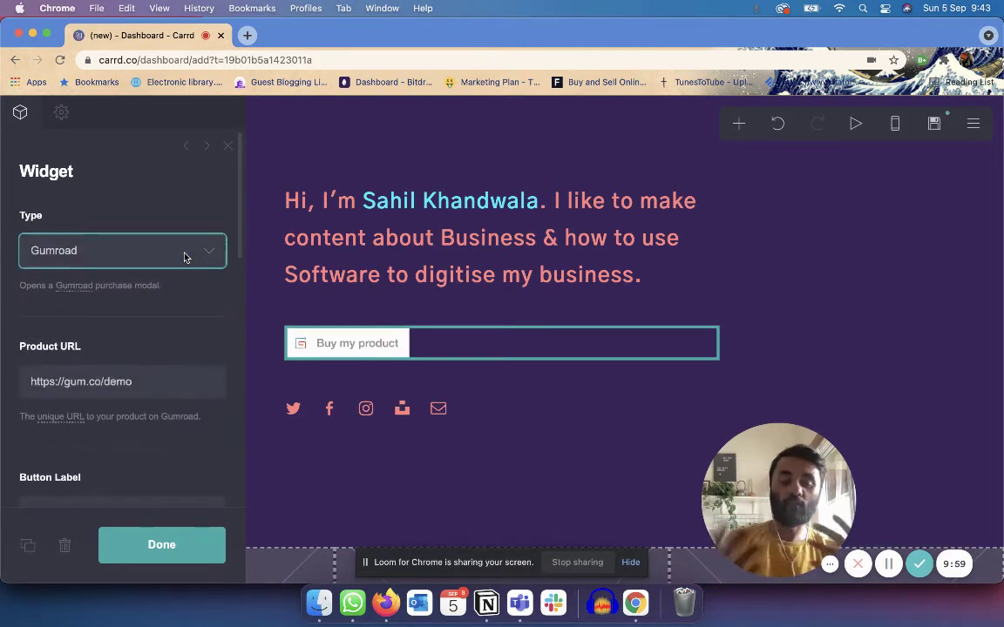
pyautogui.click(184, 255)
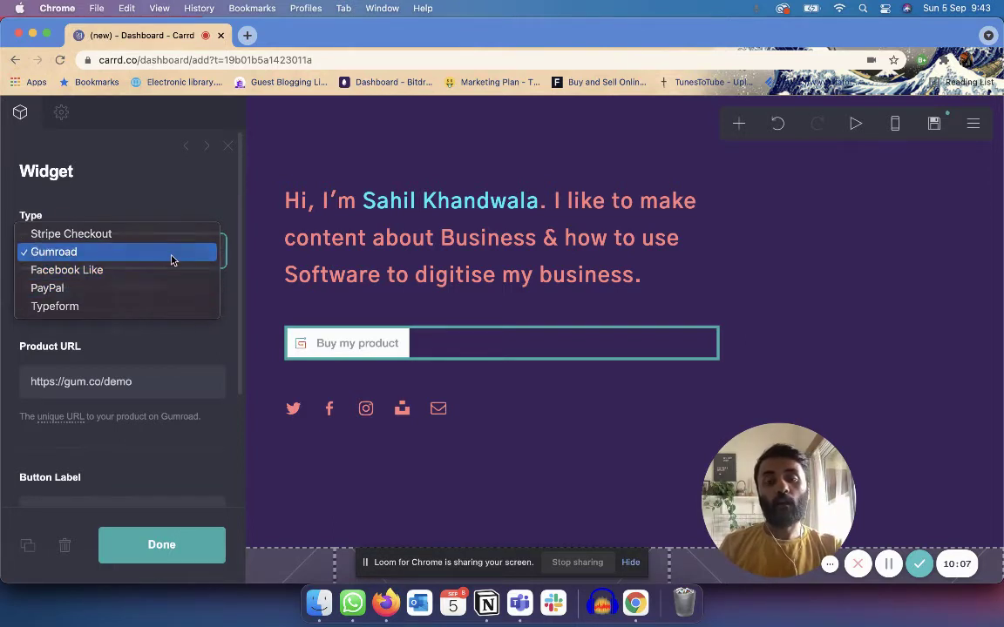
pyautogui.click(173, 254)
pyautogui.click(160, 241)
pyautogui.click(160, 240)
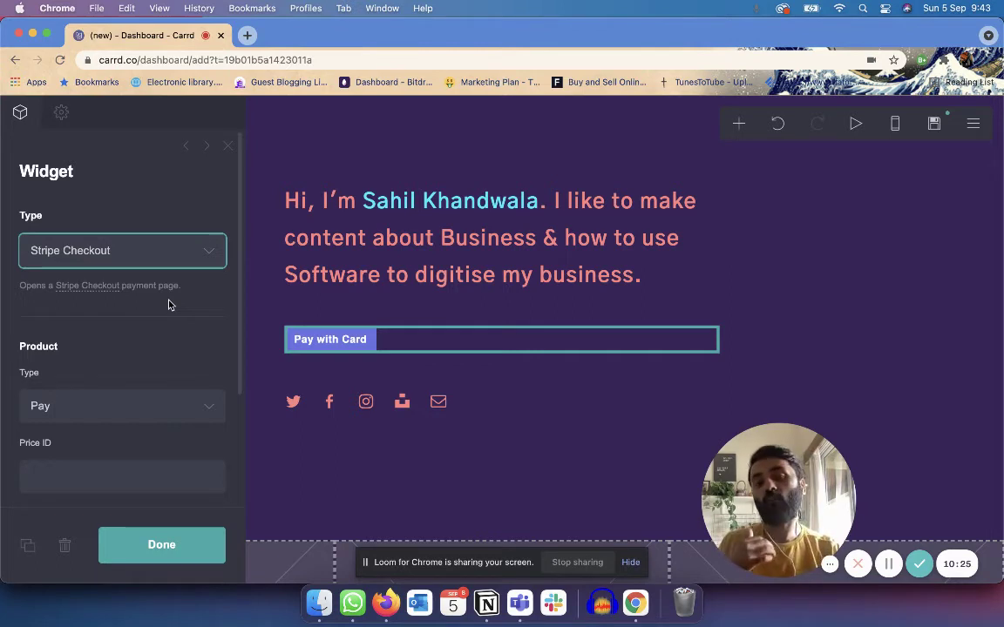
pyautogui.click(227, 145)
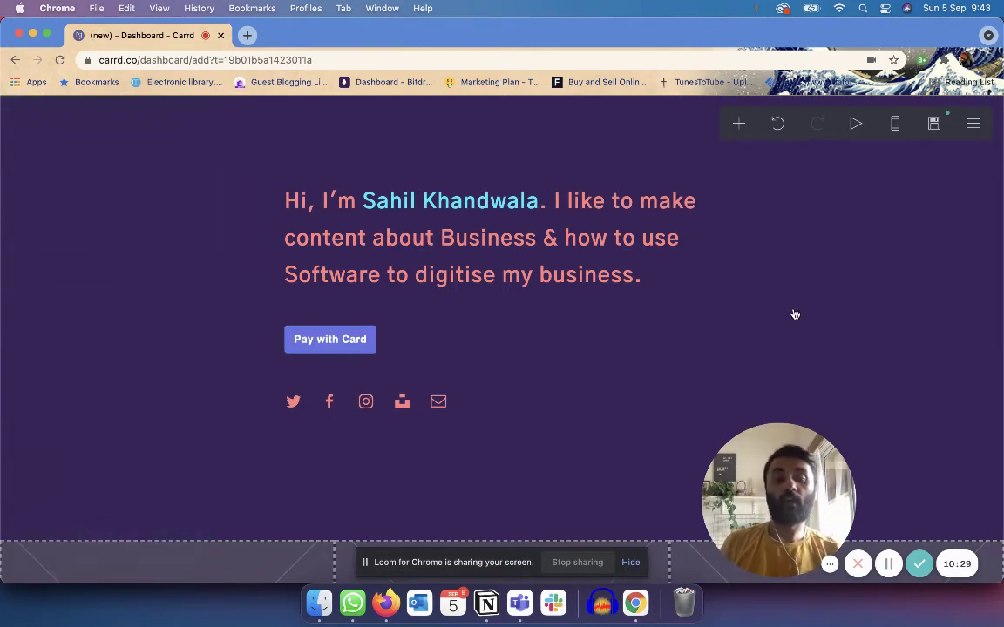
# Examine the image upload and caption options of the gallery's first item, and leave the settings.
pyautogui.scroll(-3, 795, 314)
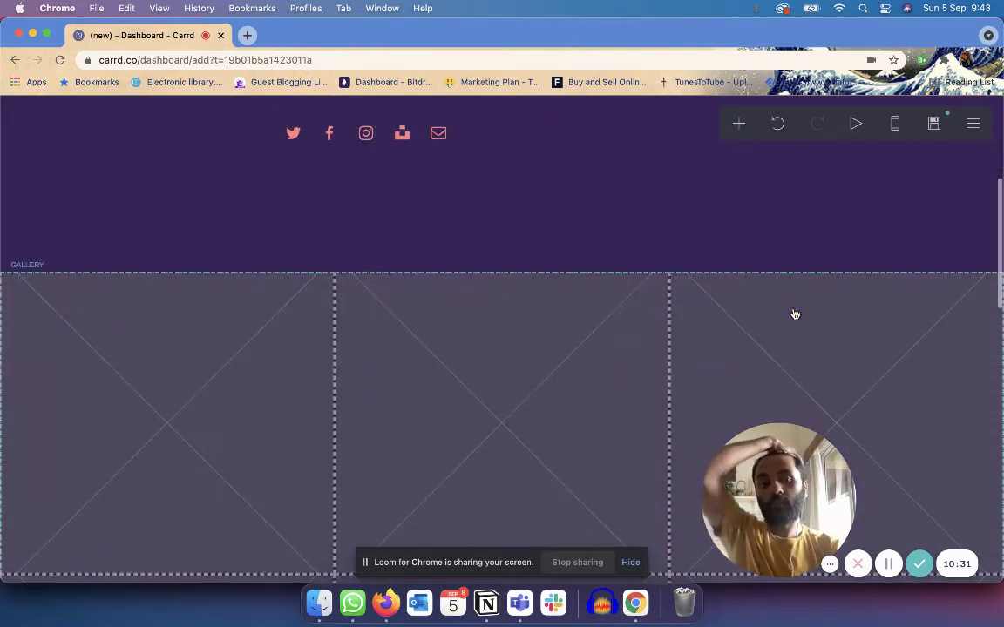
pyautogui.scroll(-2, 513, 370)
pyautogui.scroll(2, 513, 370)
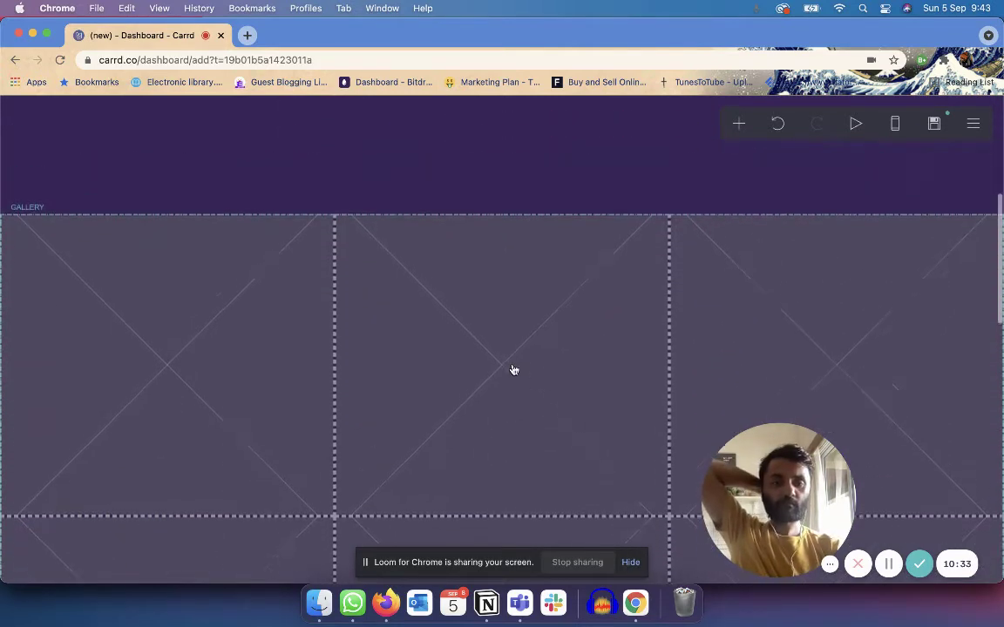
pyautogui.click(514, 371)
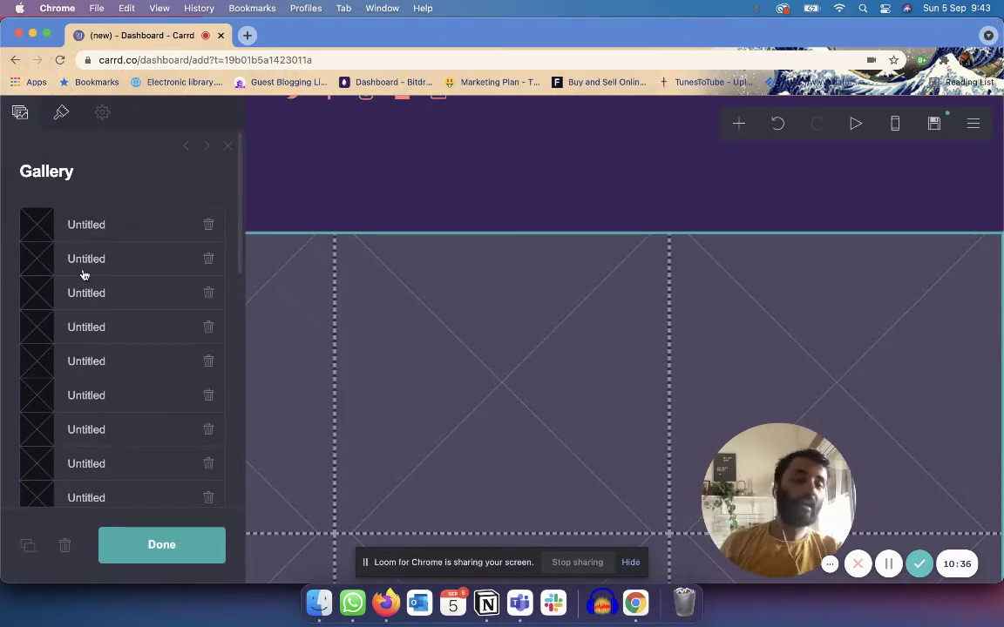
pyautogui.click(85, 213)
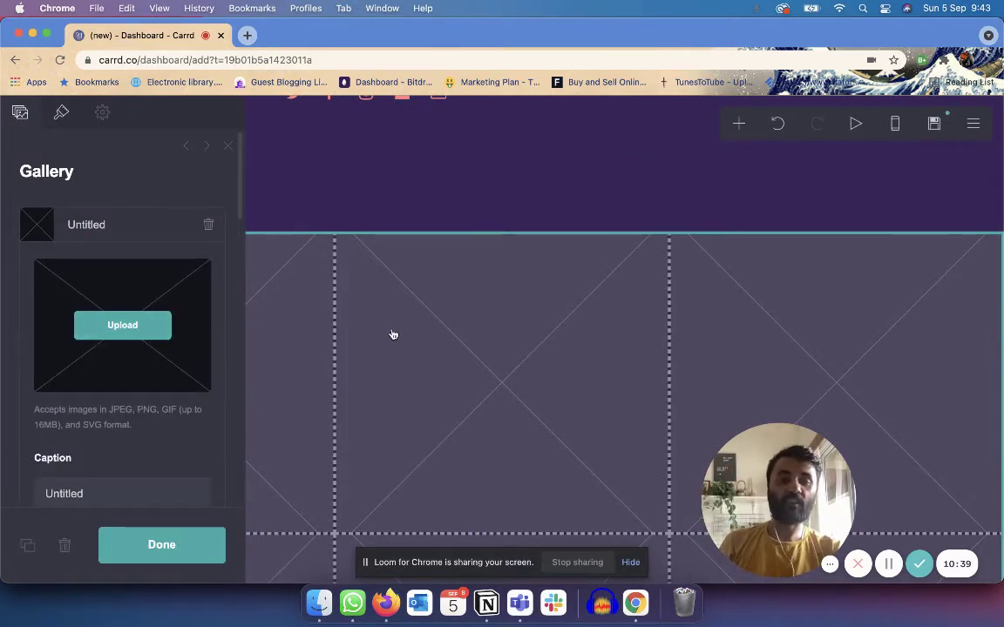
pyautogui.scroll(5, 392, 336)
pyautogui.scroll(-1, 430, 518)
pyautogui.click(803, 315)
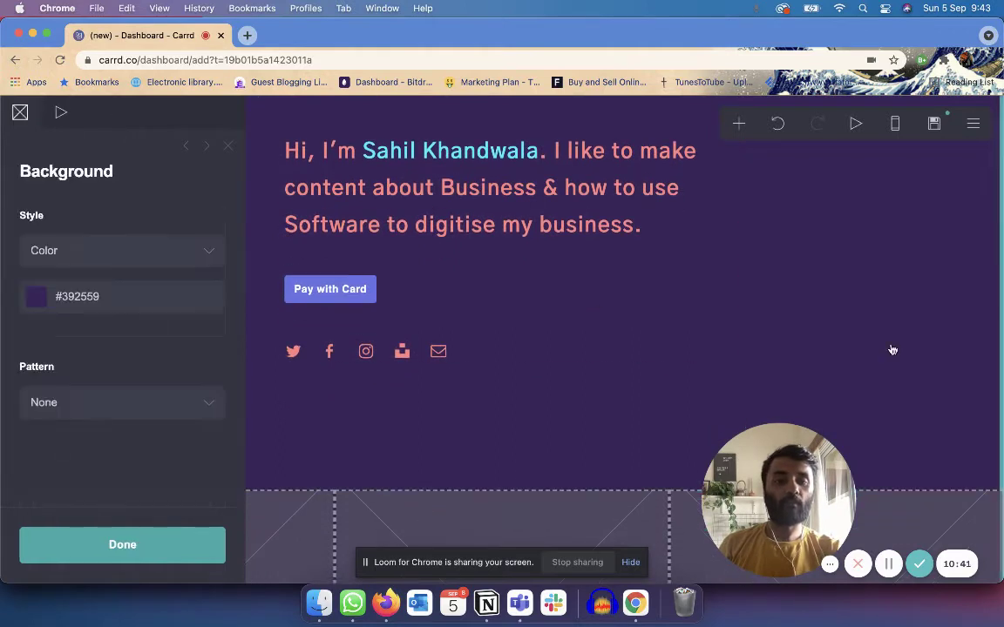
pyautogui.click(227, 147)
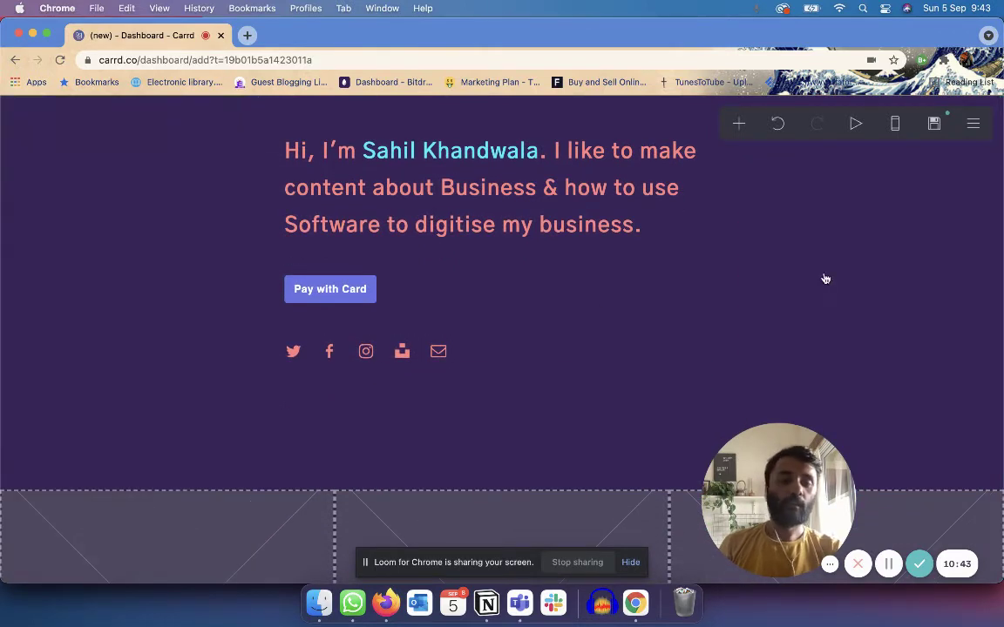
# Add a Video element below the social icons and set its type to Embed, leaving the URL empty.
pyautogui.click(738, 124)
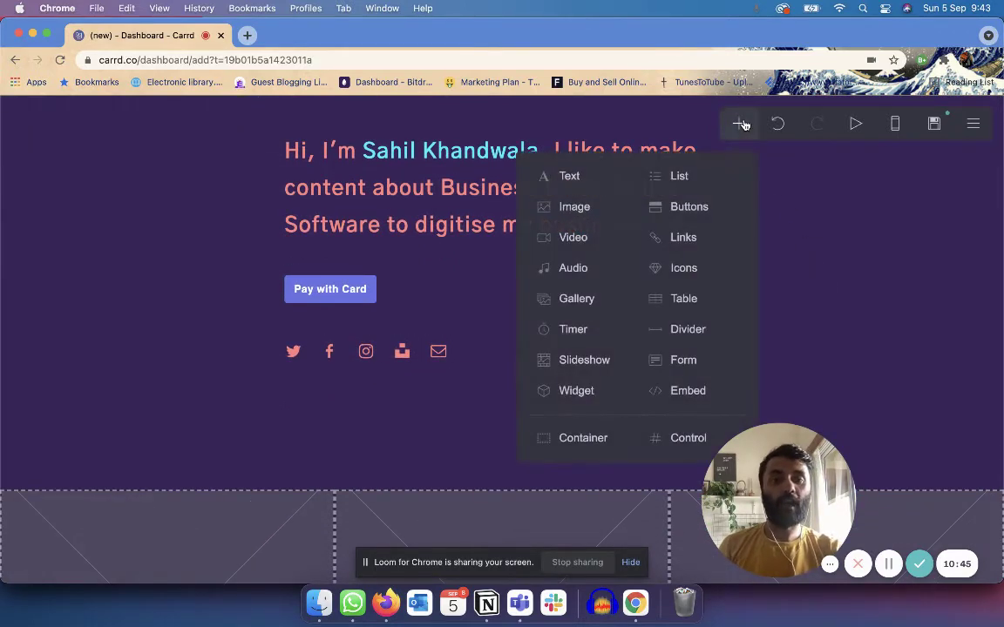
pyautogui.click(436, 351)
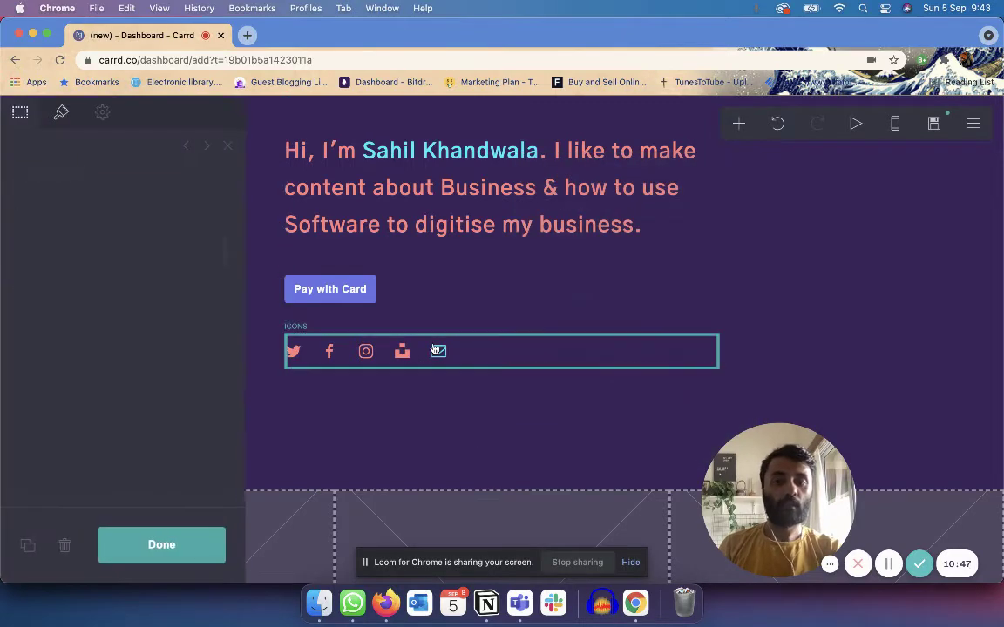
pyautogui.click(739, 125)
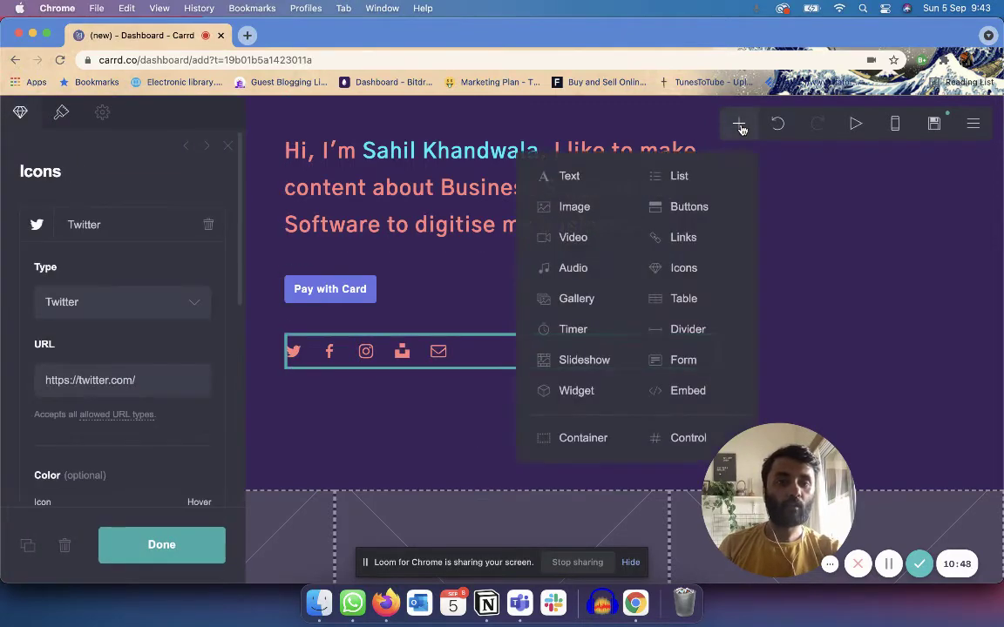
pyautogui.click(572, 238)
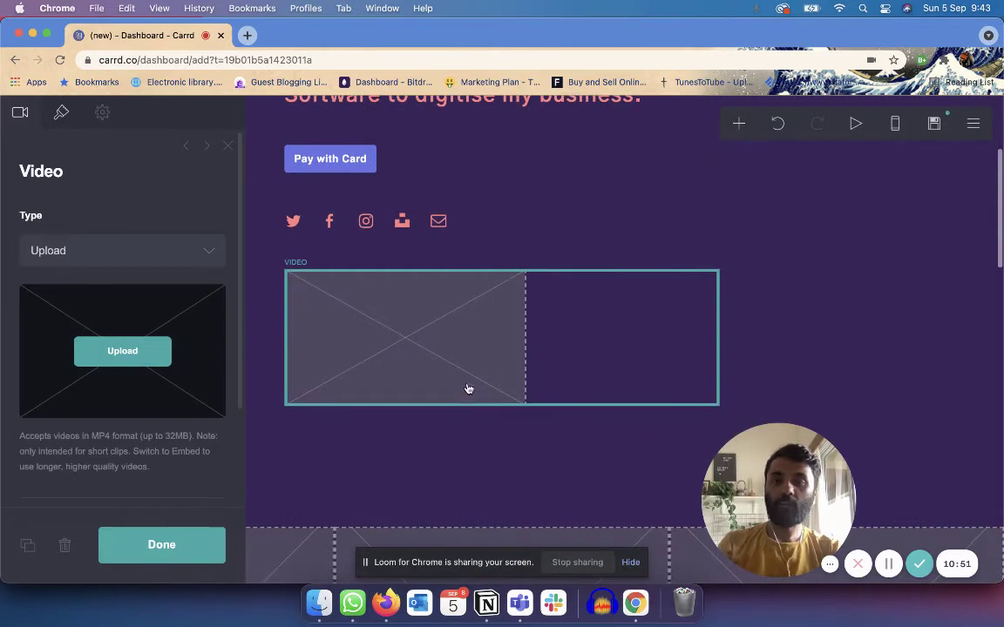
pyautogui.click(158, 267)
pyautogui.click(144, 271)
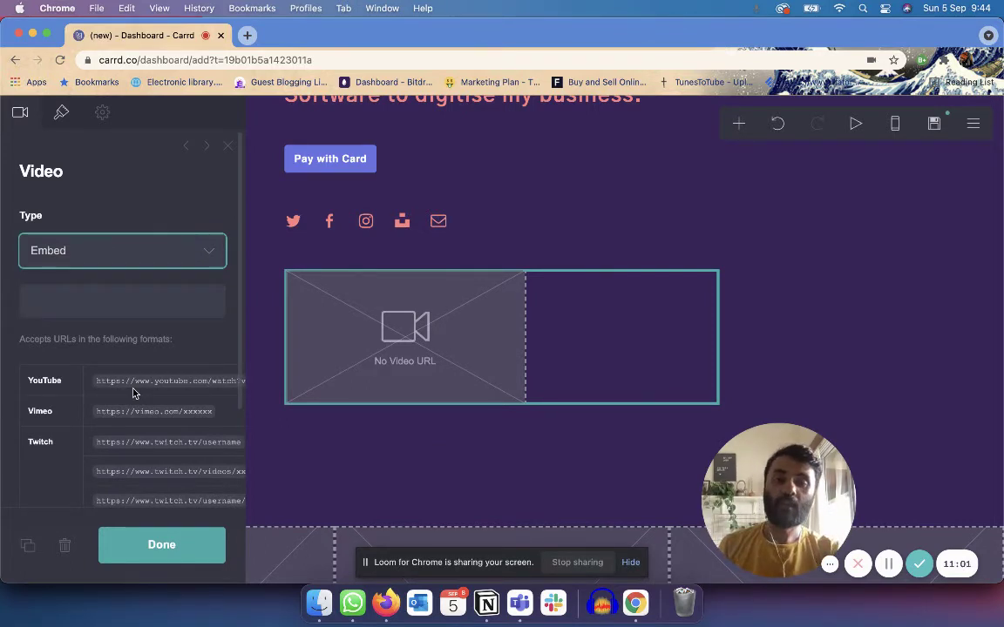
pyautogui.click(91, 301)
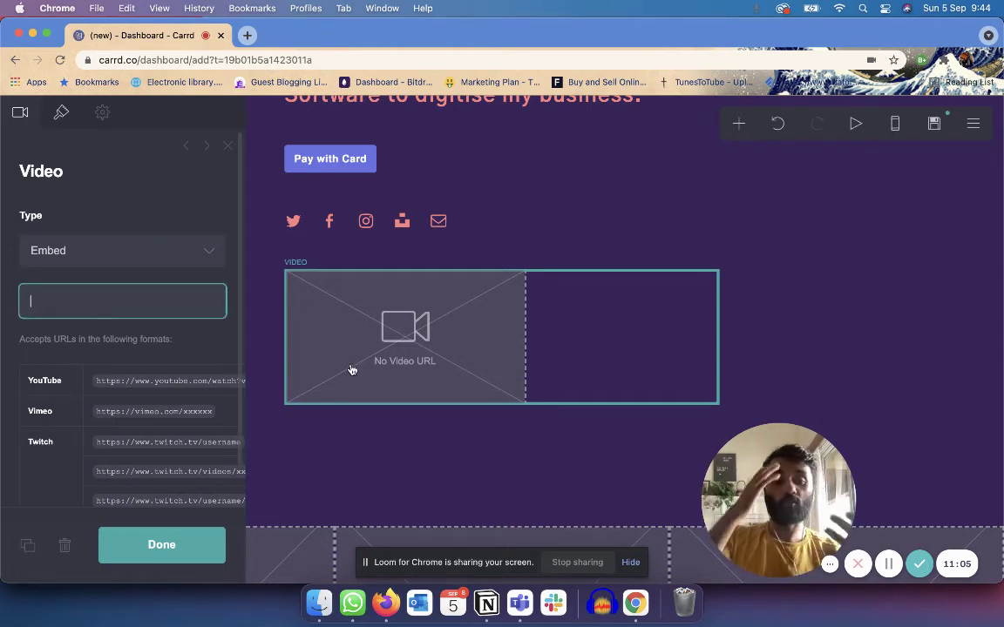
pyautogui.click(737, 127)
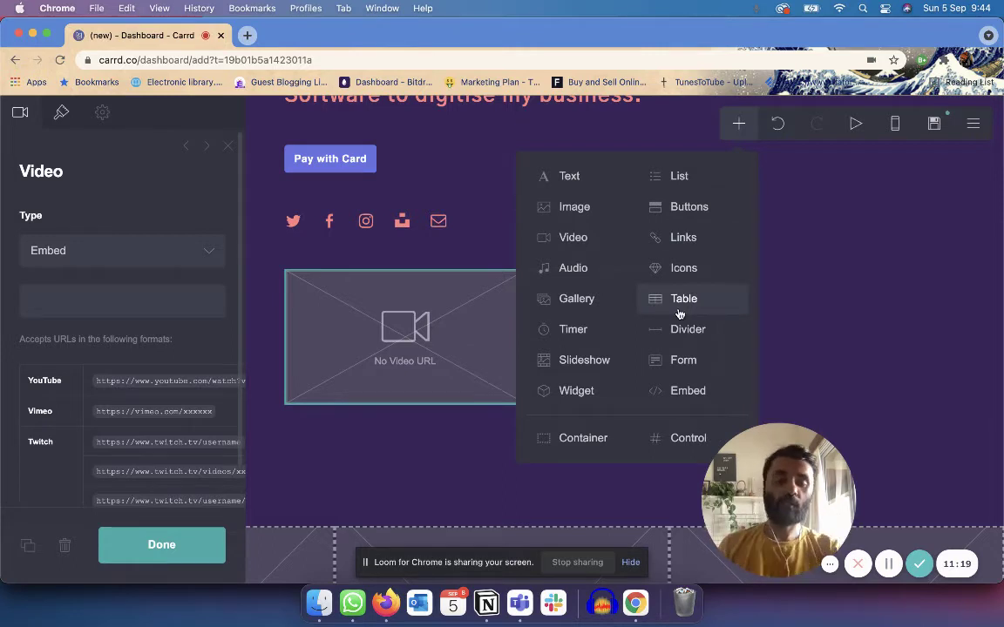
pyautogui.click(819, 268)
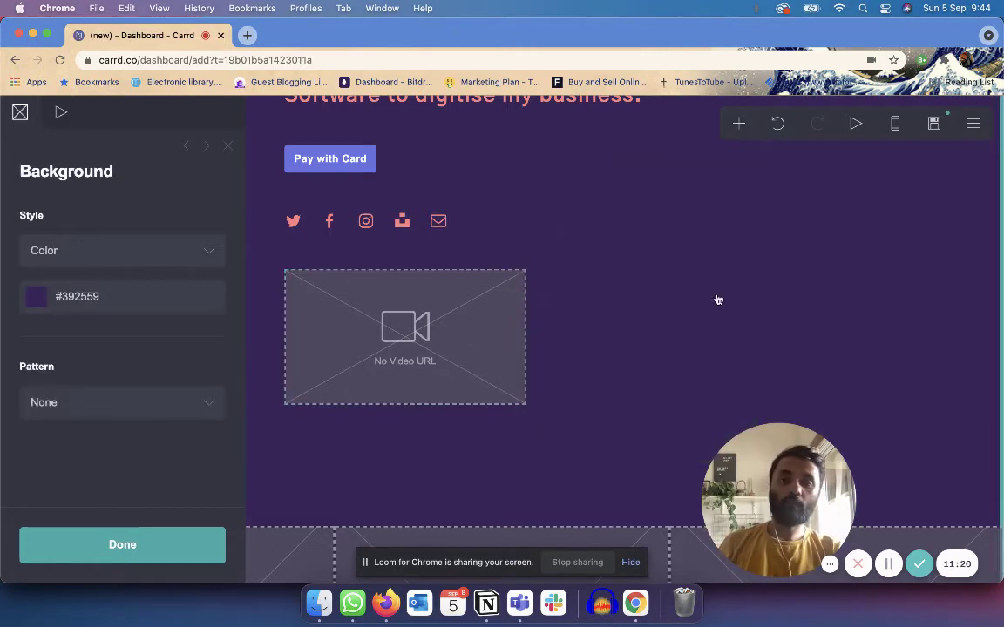
pyautogui.click(231, 147)
pyautogui.scroll(5, 610, 288)
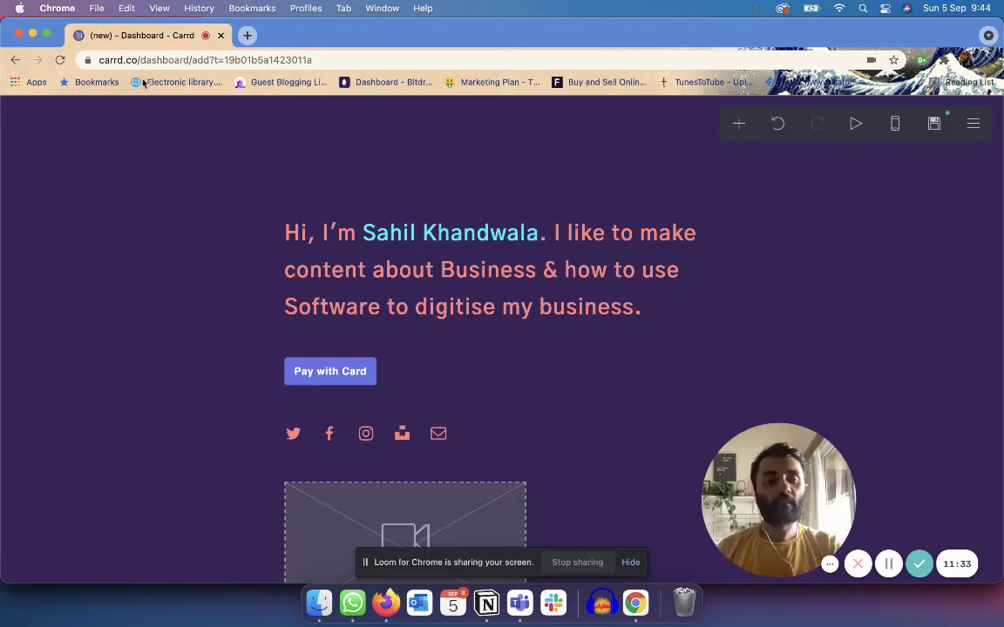
# Open the site's publish settings and enter the owner's first name as the .carrd.co address.
pyautogui.click(933, 124)
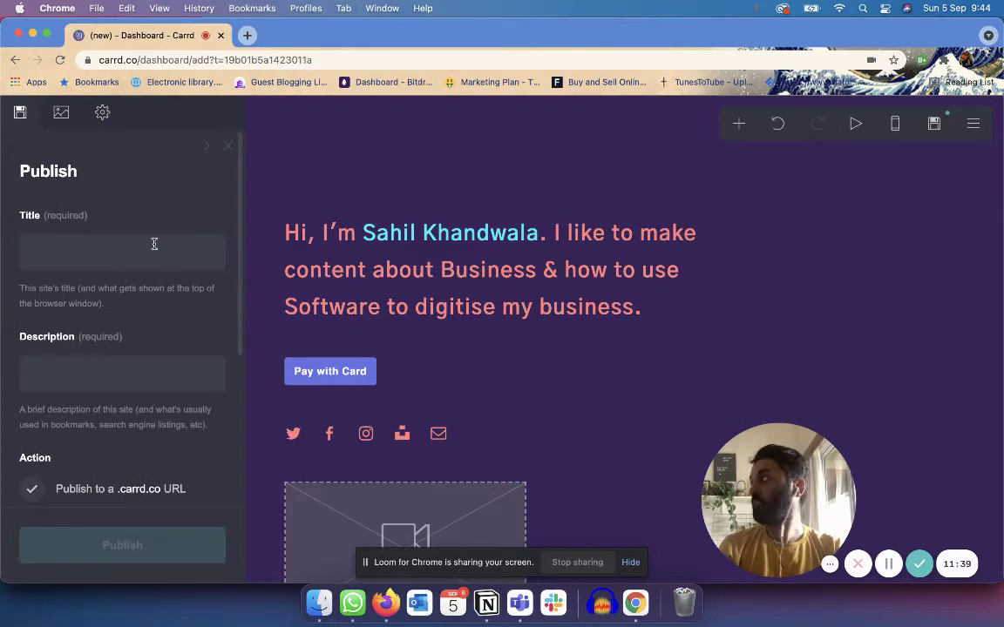
pyautogui.click(90, 260)
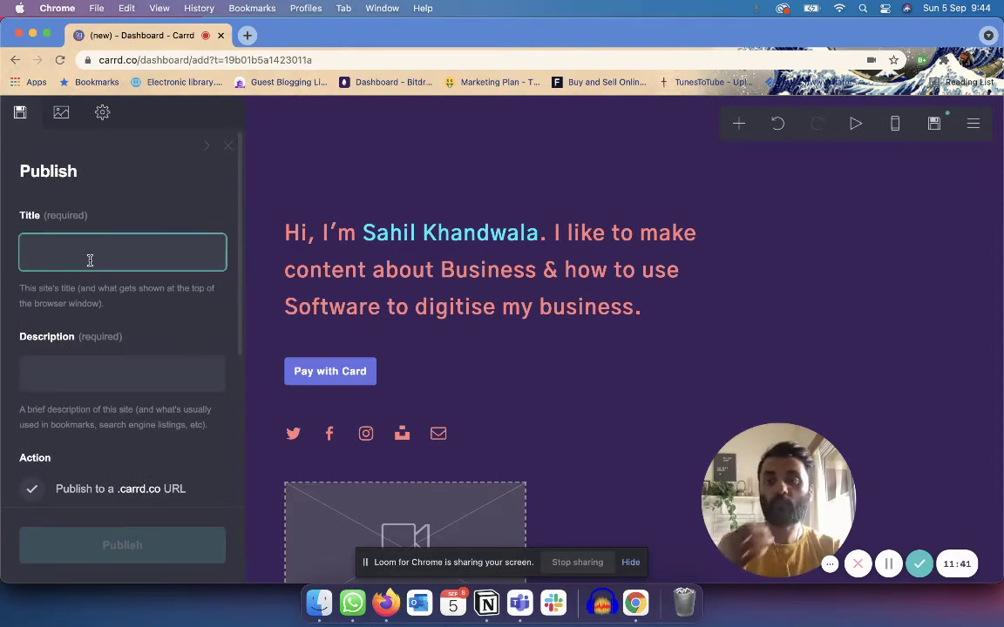
pyautogui.scroll(-1, 89, 261)
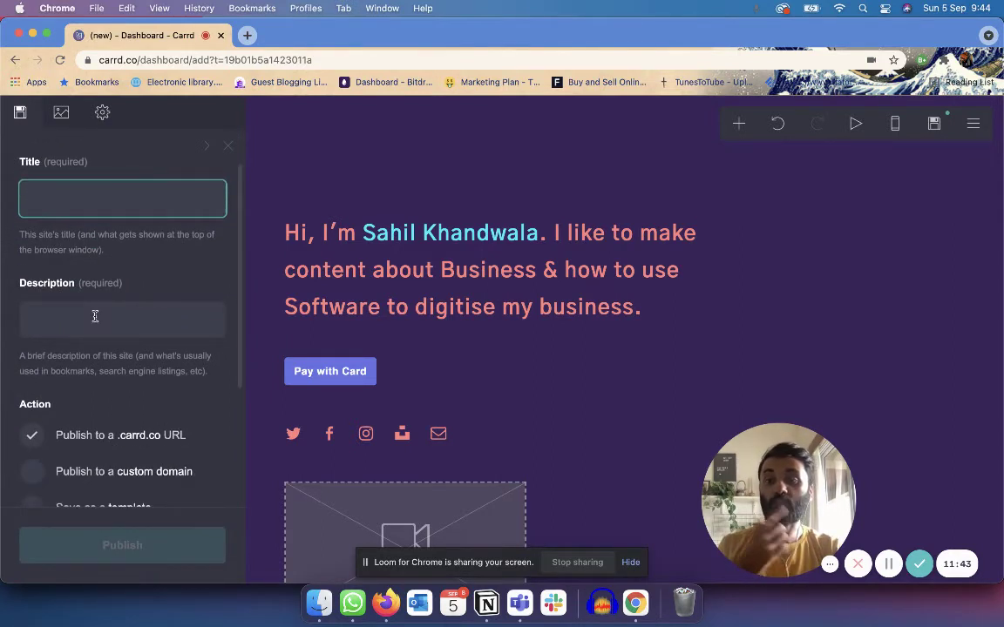
pyautogui.scroll(-1, 96, 321)
pyautogui.scroll(-2, 96, 321)
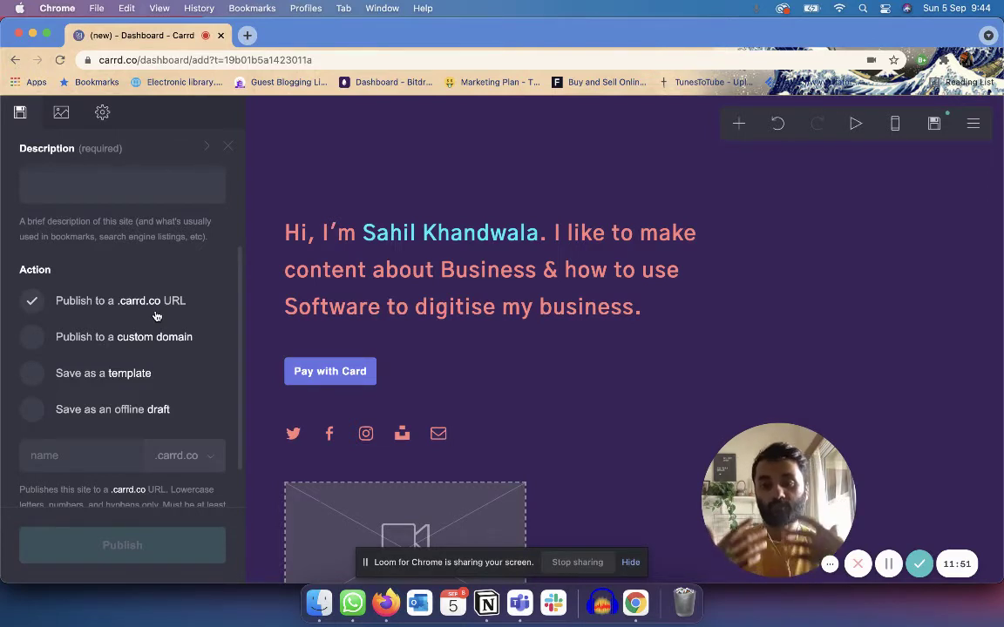
pyautogui.click(64, 458)
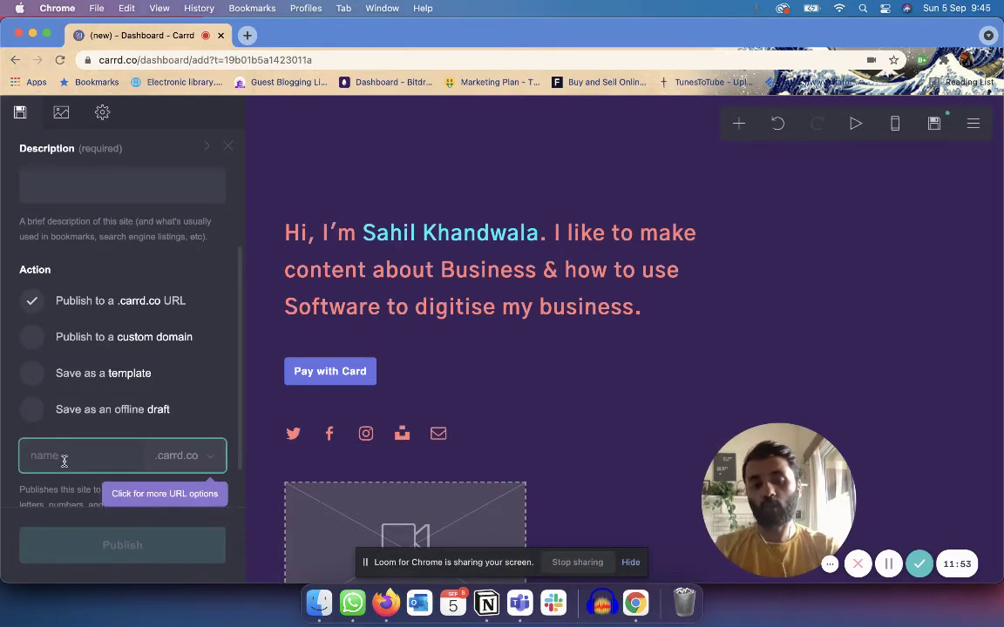
pyautogui.write('sahil')
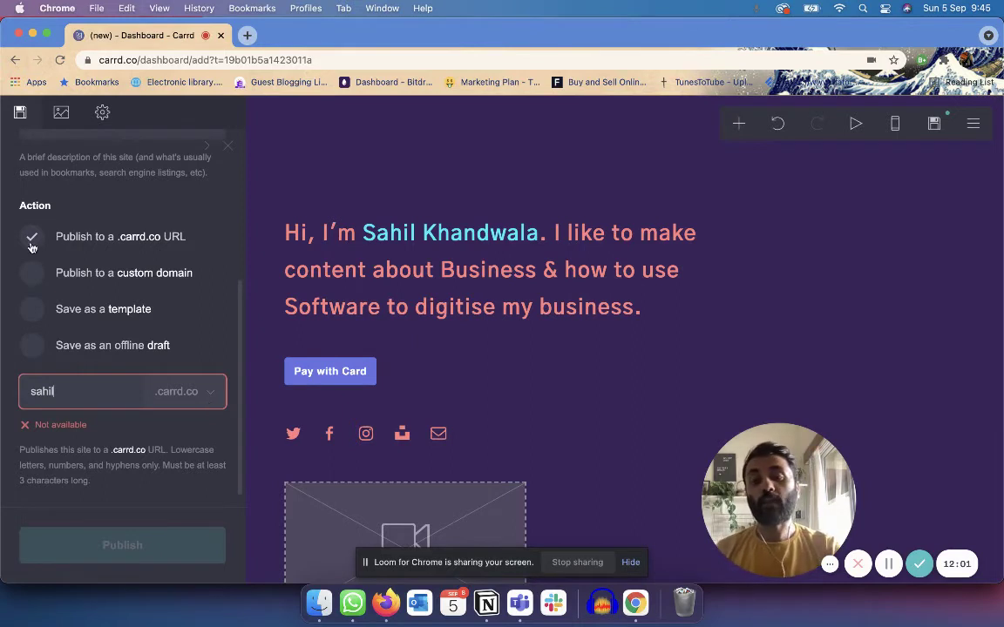
# Set the publish action to a custom domain and read the GoDaddy instructions in the custom domain documentation.
pyautogui.click(32, 272)
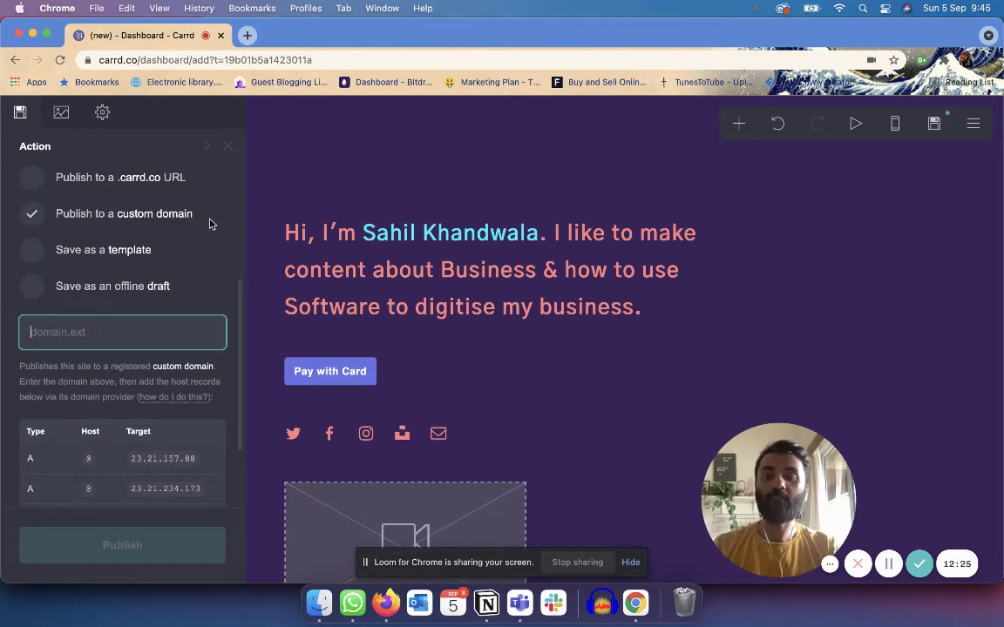
pyautogui.click(168, 400)
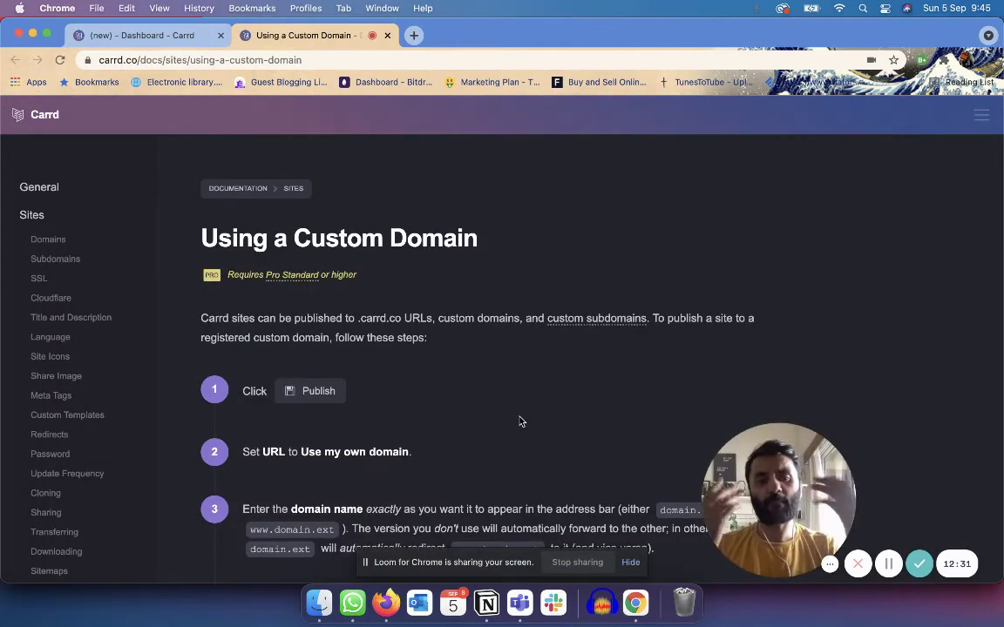
pyautogui.scroll(-15, 520, 421)
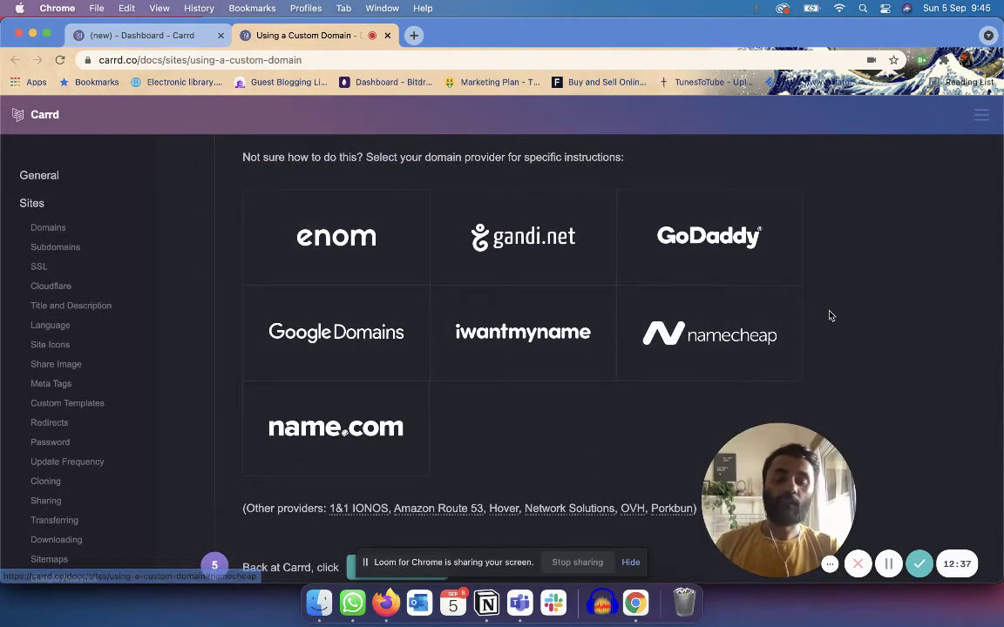
pyautogui.click(754, 236)
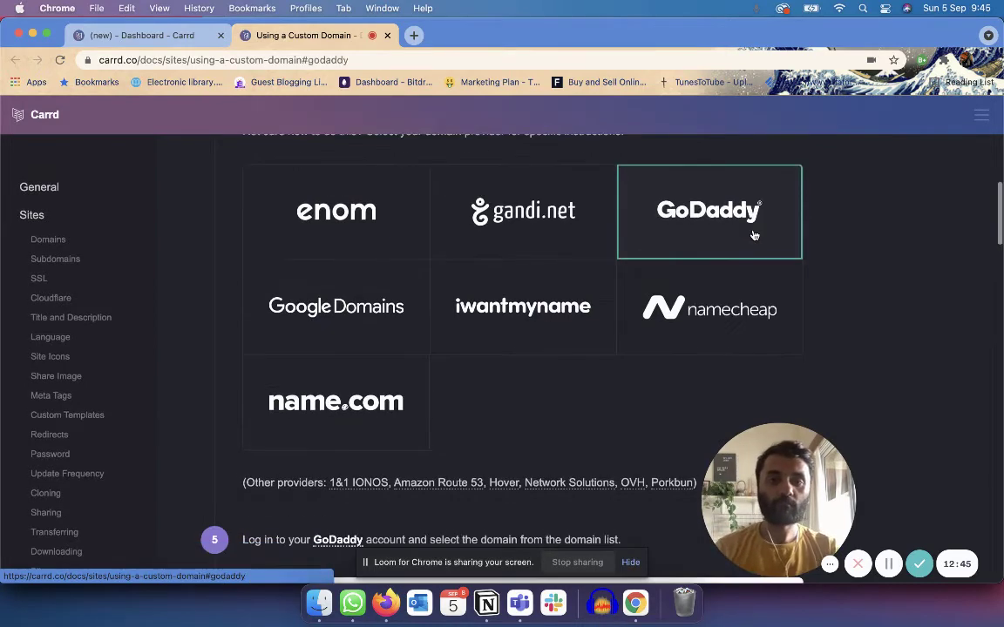
pyautogui.scroll(-2, 902, 273)
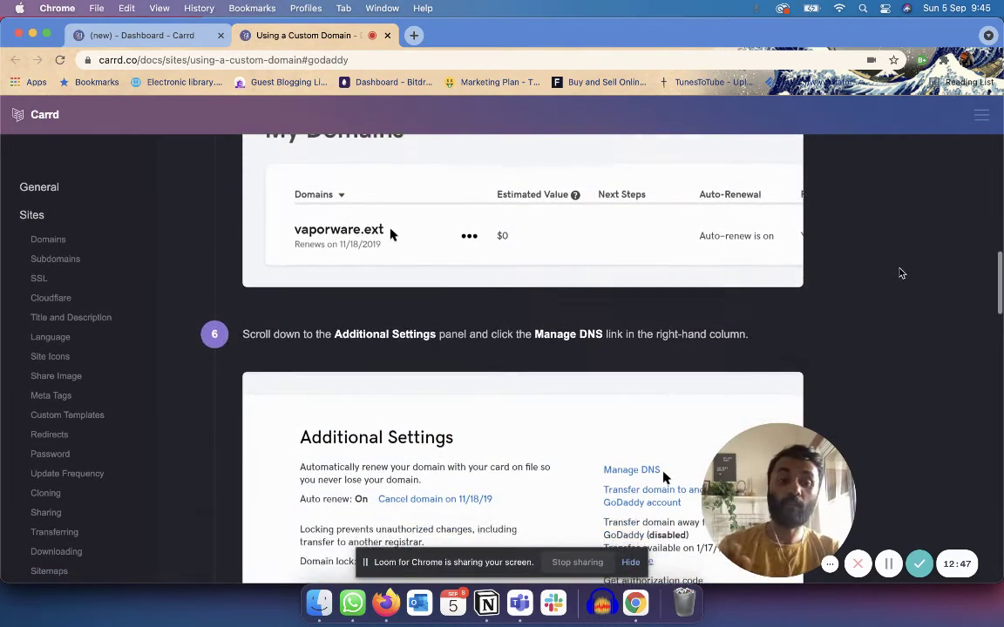
# Return to the site editor and look over the custom domain publish settings.
pyautogui.click(136, 33)
pyautogui.scroll(-3, 157, 349)
pyautogui.scroll(5, 131, 349)
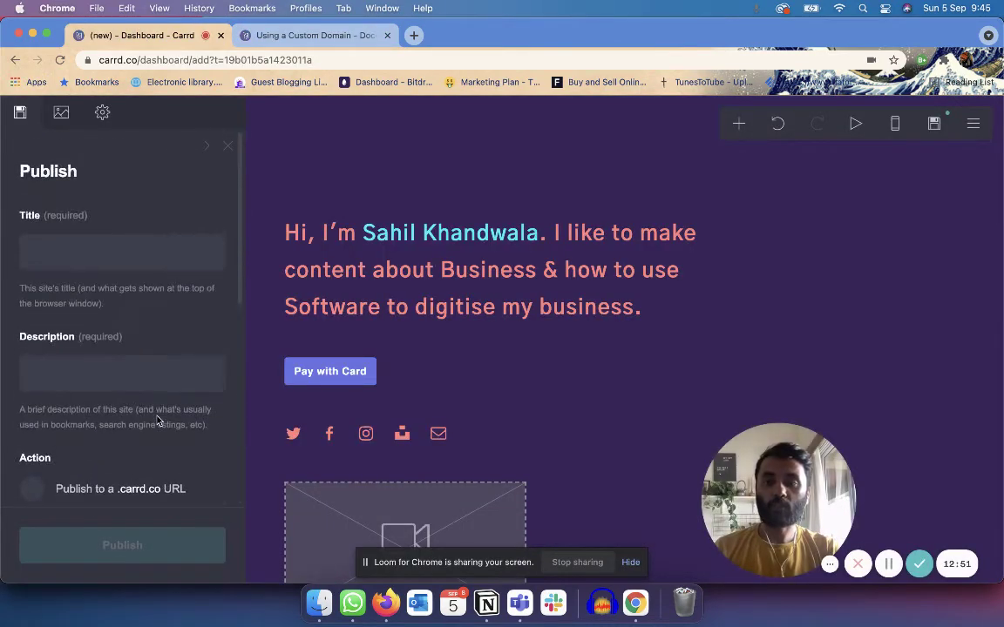
# Look over the publish media options for the site's share image and icon.
pyautogui.click(63, 120)
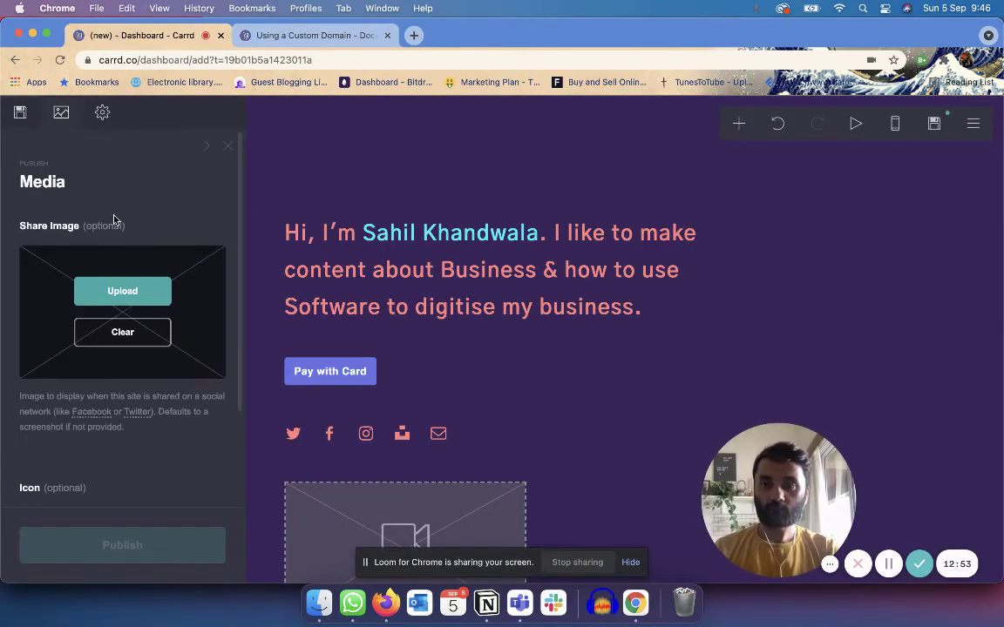
pyautogui.click(100, 118)
pyautogui.click(61, 112)
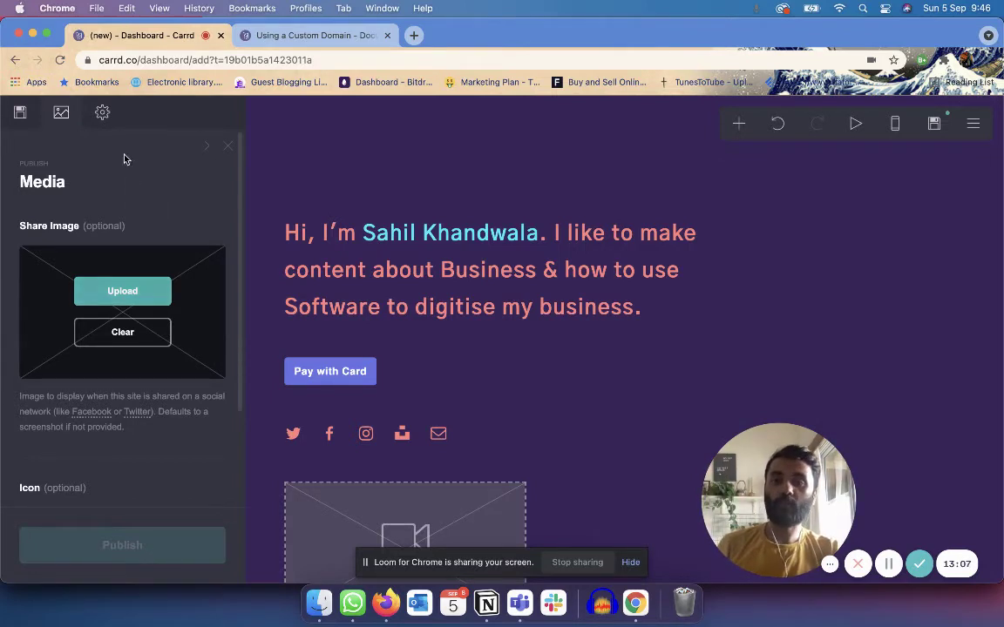
# Review the publish settings for language, password protection, Google Analytics ID, update frequency, meta tags and redirects.
pyautogui.click(102, 111)
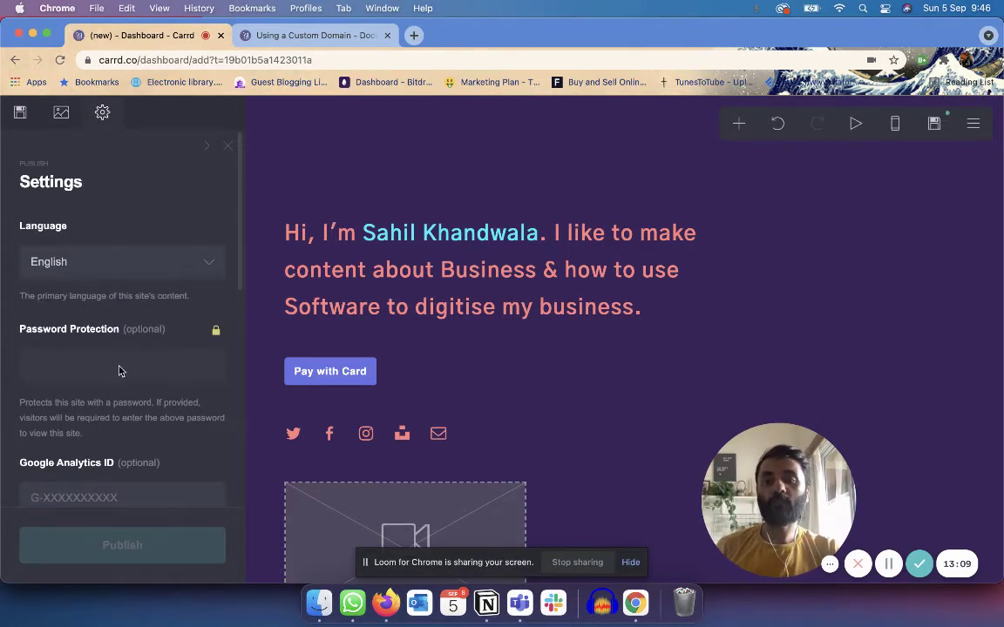
pyautogui.scroll(-5, 117, 371)
pyautogui.click(120, 246)
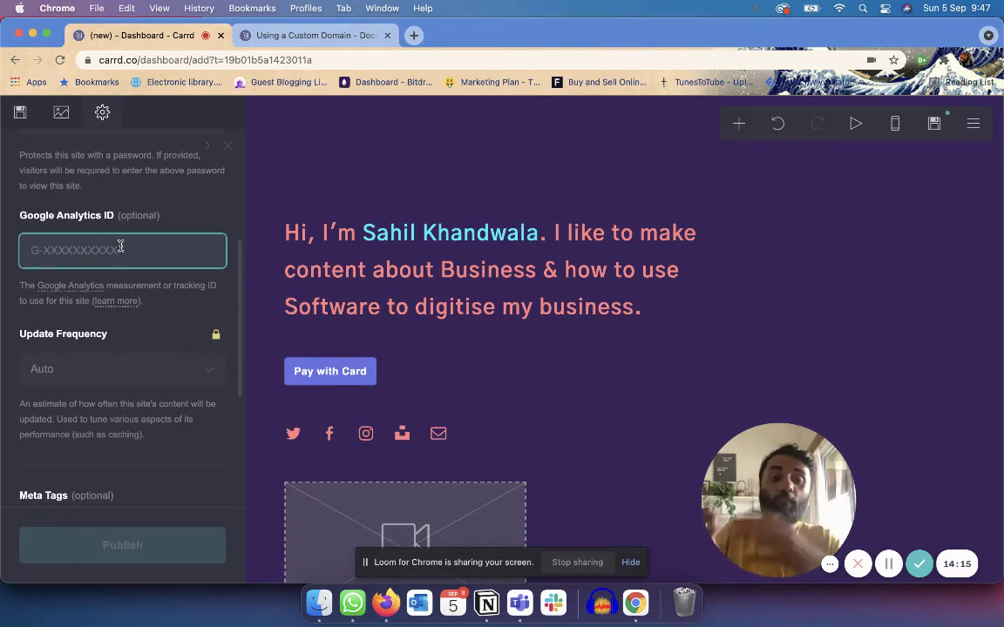
pyautogui.scroll(-1, 122, 251)
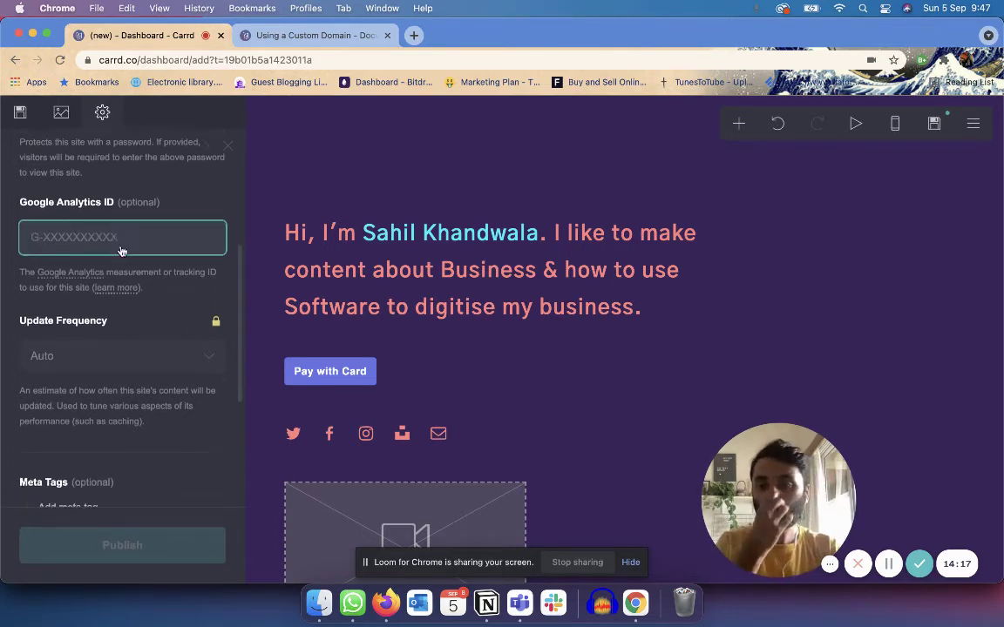
pyautogui.scroll(-5, 121, 251)
pyautogui.scroll(-2, 201, 294)
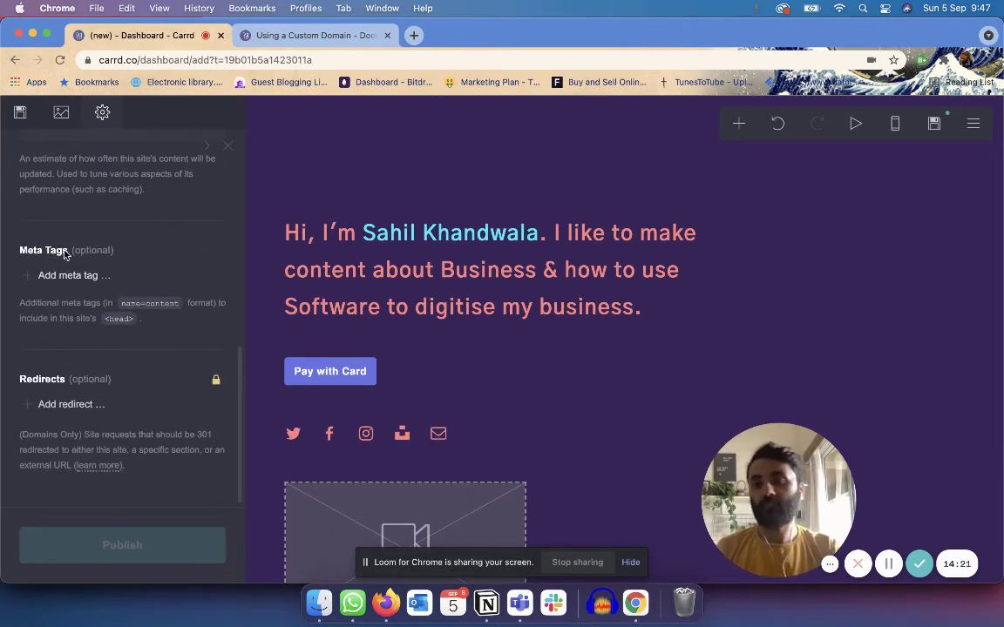
pyautogui.scroll(5, 131, 298)
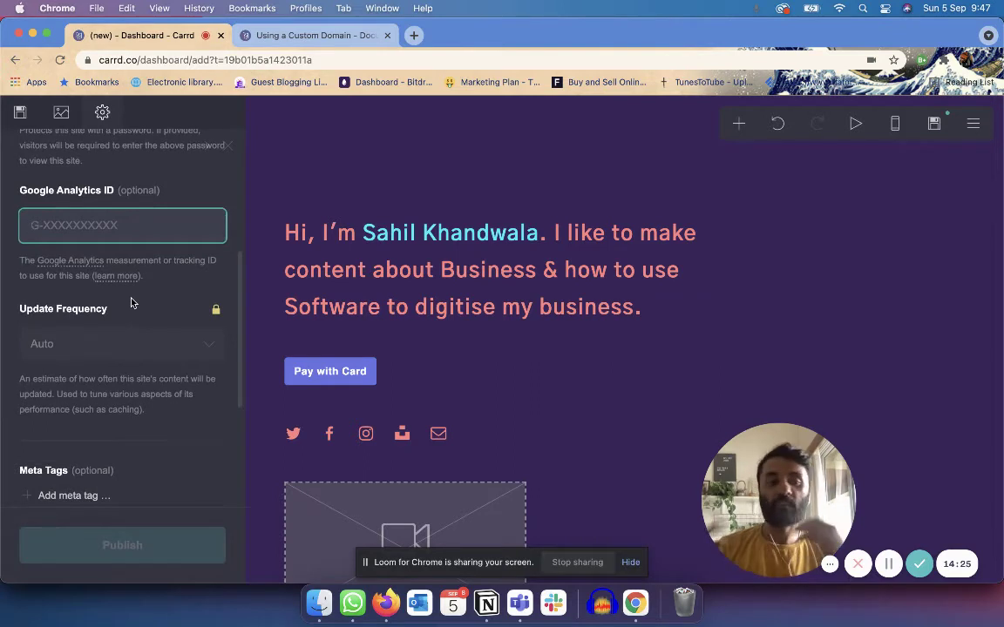
pyautogui.scroll(5, 132, 300)
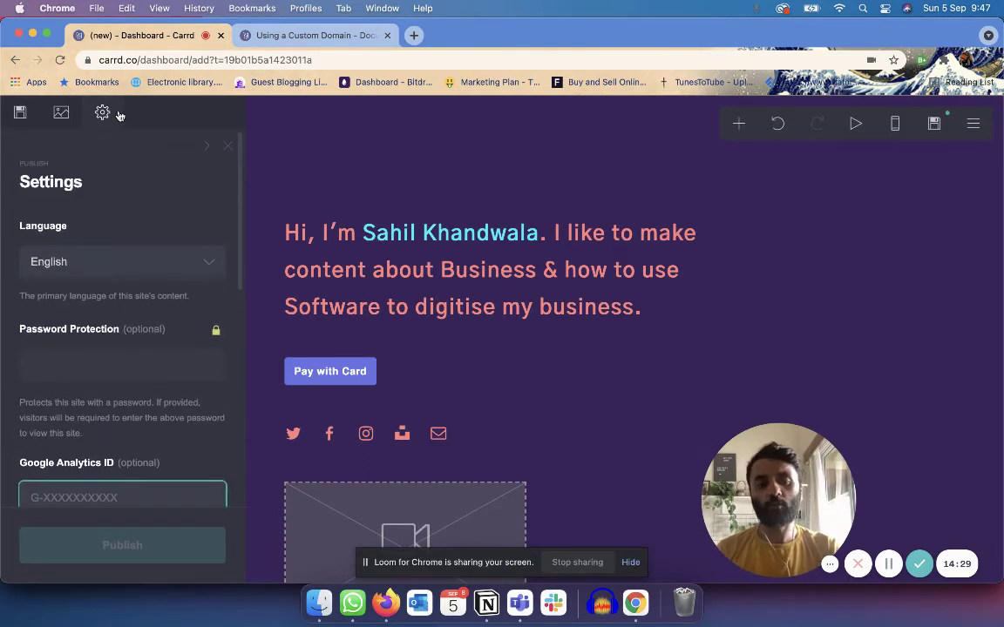
# Review the required title and description fields of the publish settings, leave them empty and close the settings without publishing.
pyautogui.click(57, 107)
pyautogui.click(19, 112)
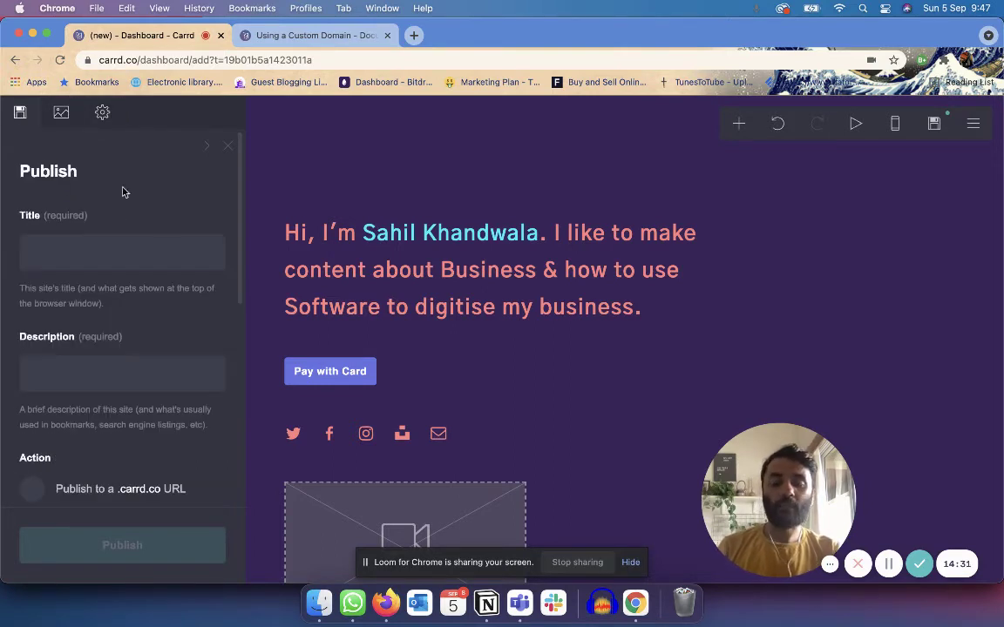
pyautogui.scroll(-4, 166, 223)
pyautogui.scroll(4, 164, 226)
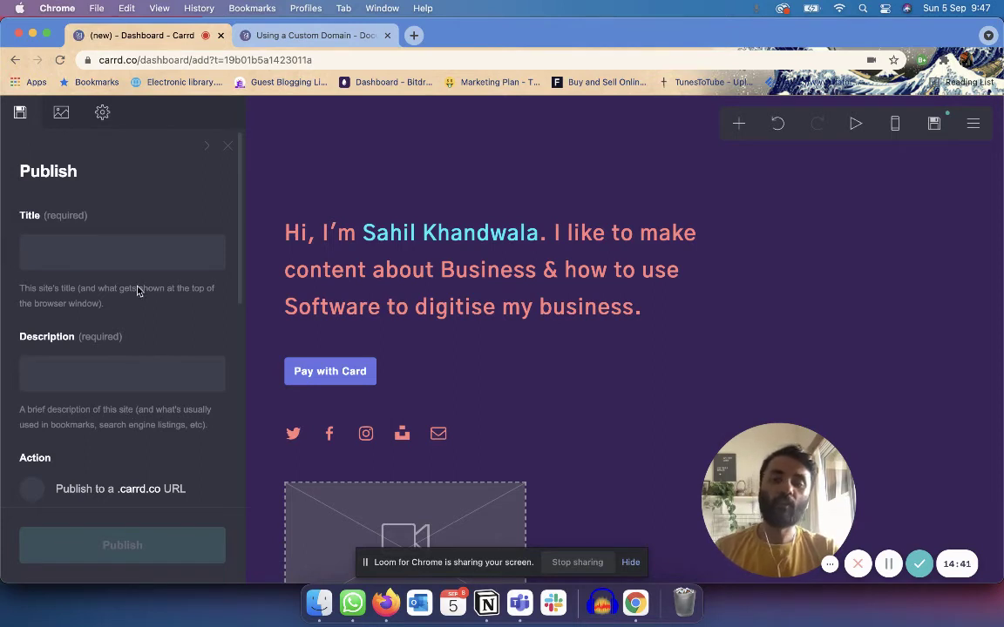
pyautogui.click(142, 253)
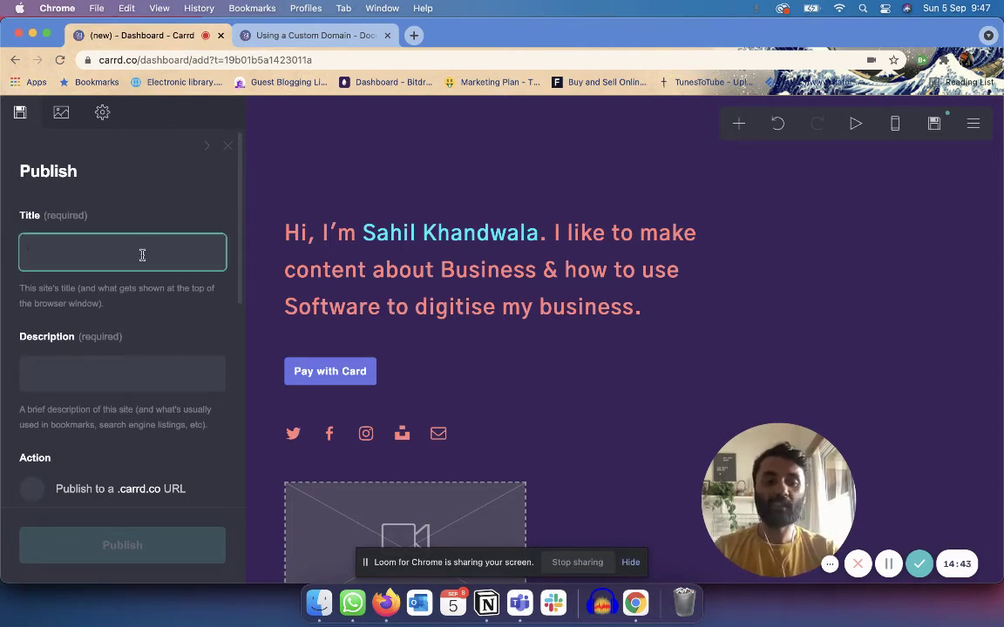
pyautogui.click(116, 384)
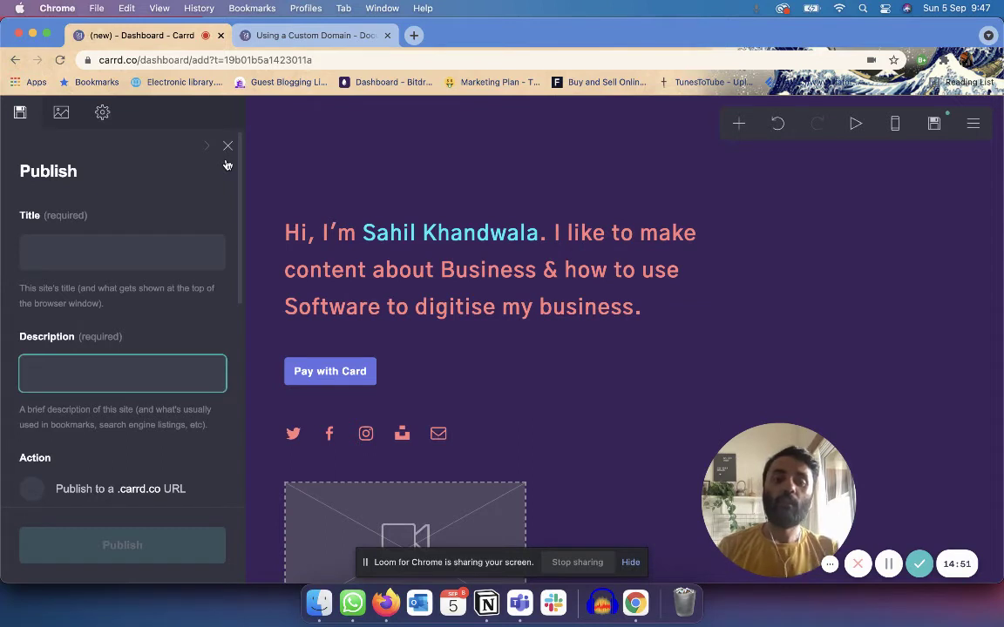
pyautogui.click(82, 249)
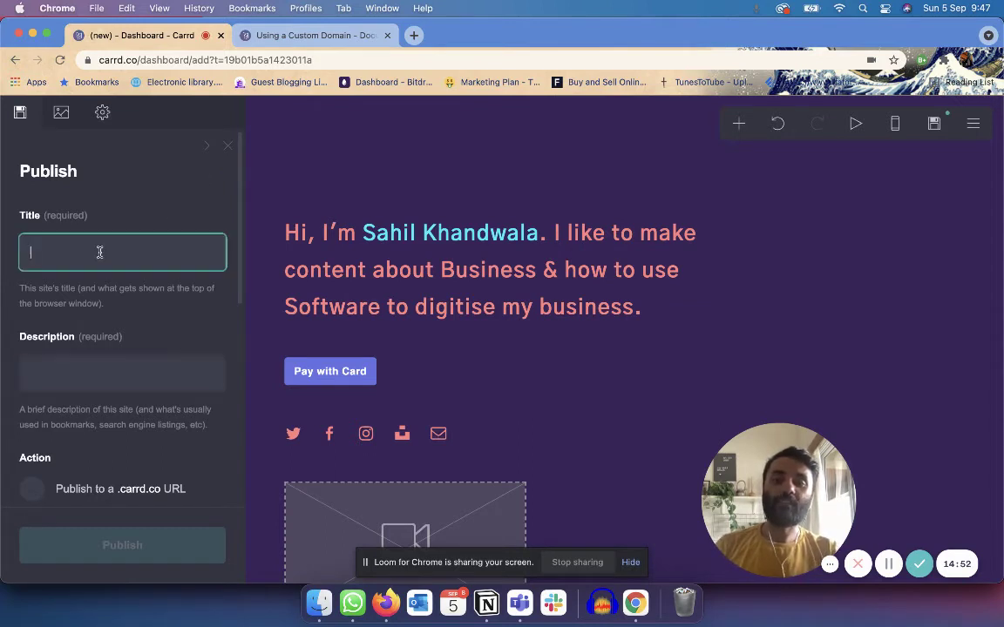
pyautogui.click(106, 384)
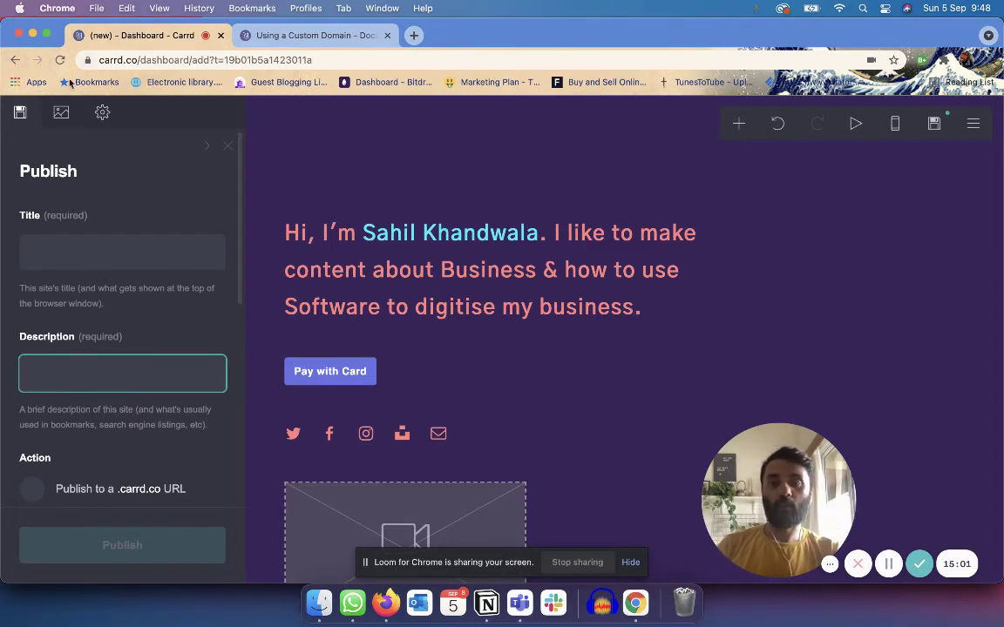
pyautogui.click(227, 146)
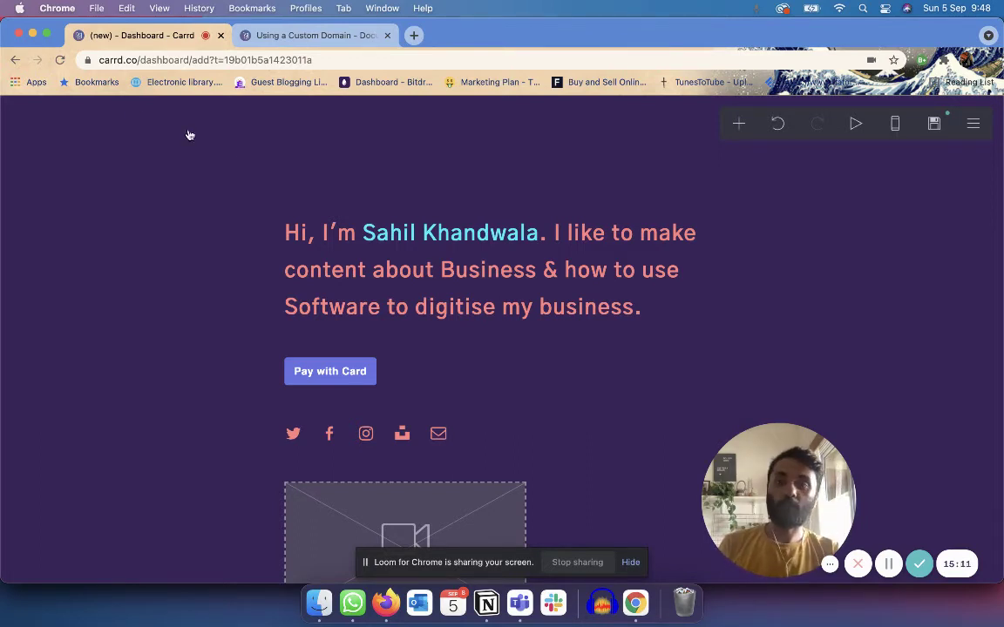
# Leave the profile site without saving and start a new site from the Super Rare Product template.
pyautogui.click(15, 60)
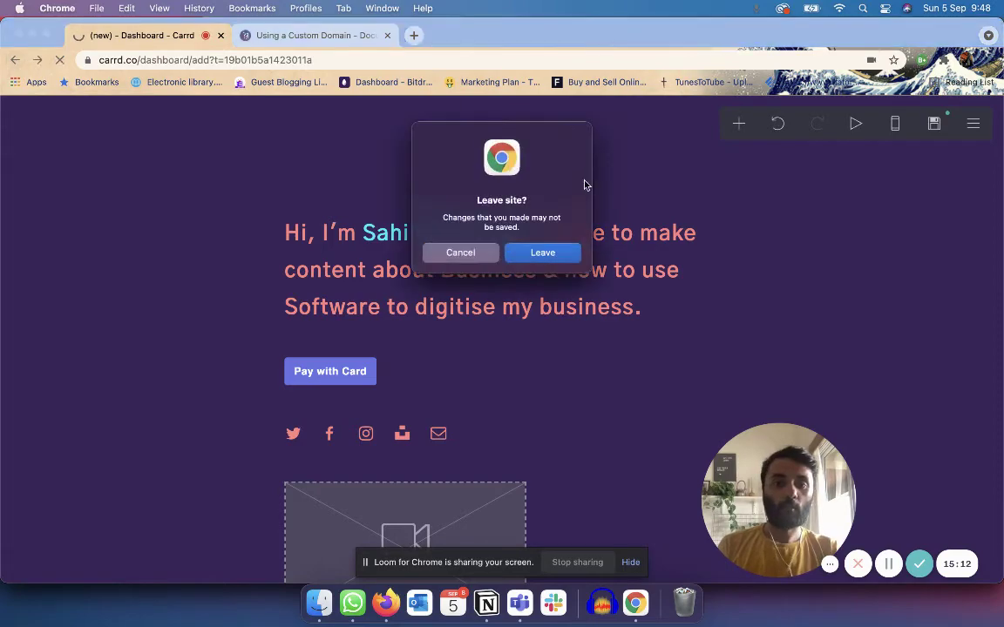
pyautogui.click(541, 253)
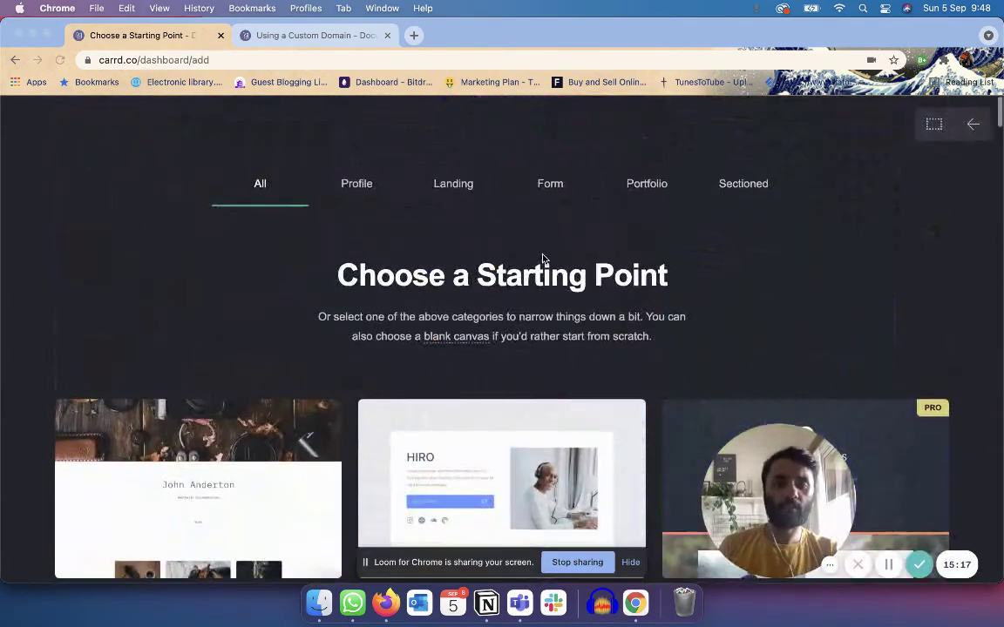
pyautogui.scroll(-5, 542, 263)
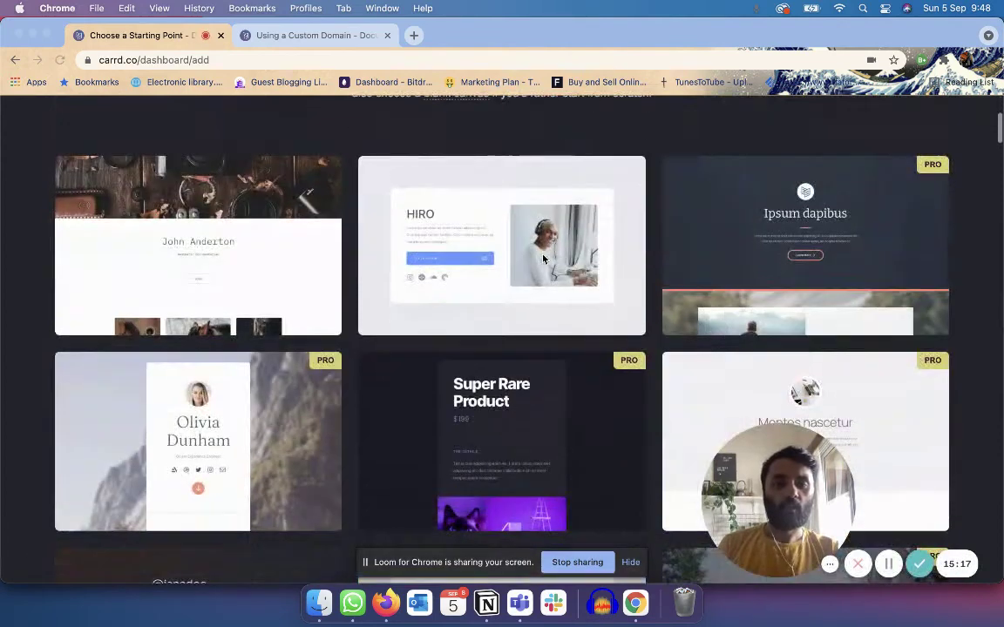
pyautogui.click(584, 417)
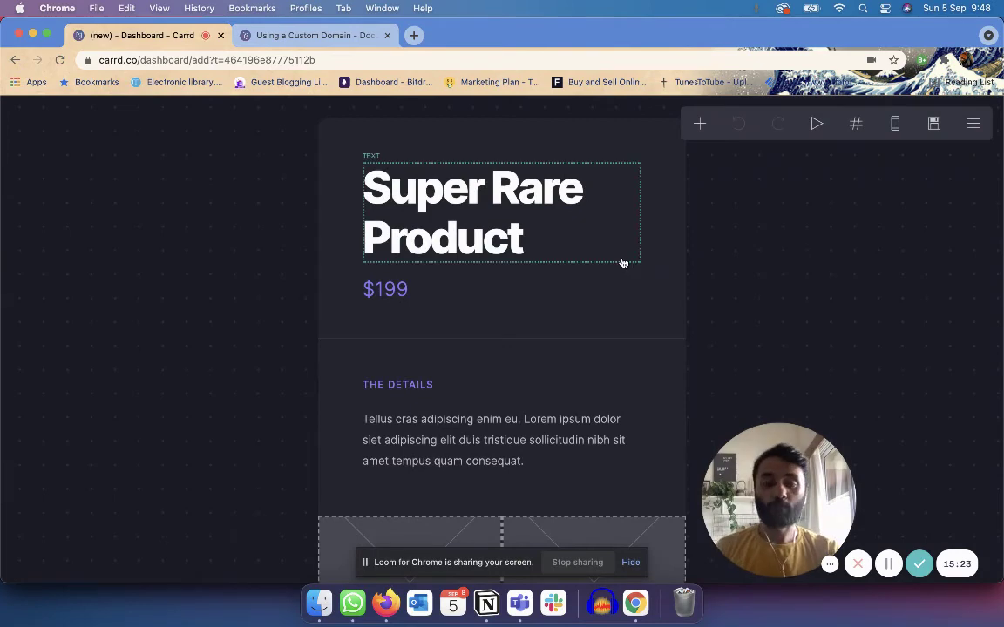
# Examine the product template's sections, from the details and gallery to the purchase form, contact list and #done section.
pyautogui.scroll(-5, 589, 384)
pyautogui.scroll(6, 589, 383)
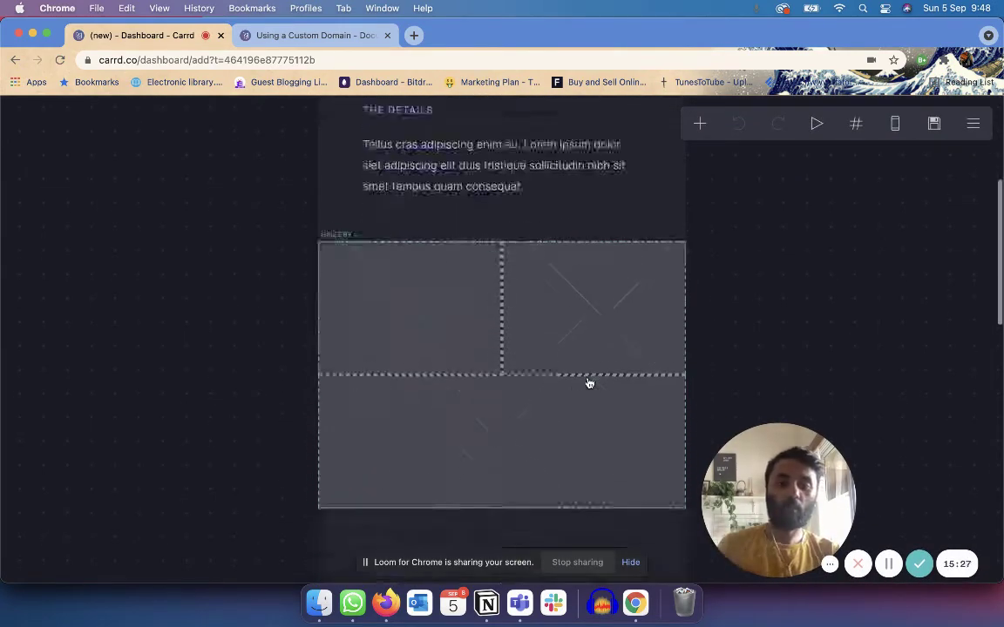
pyautogui.scroll(-5, 589, 383)
pyautogui.scroll(-8, 513, 337)
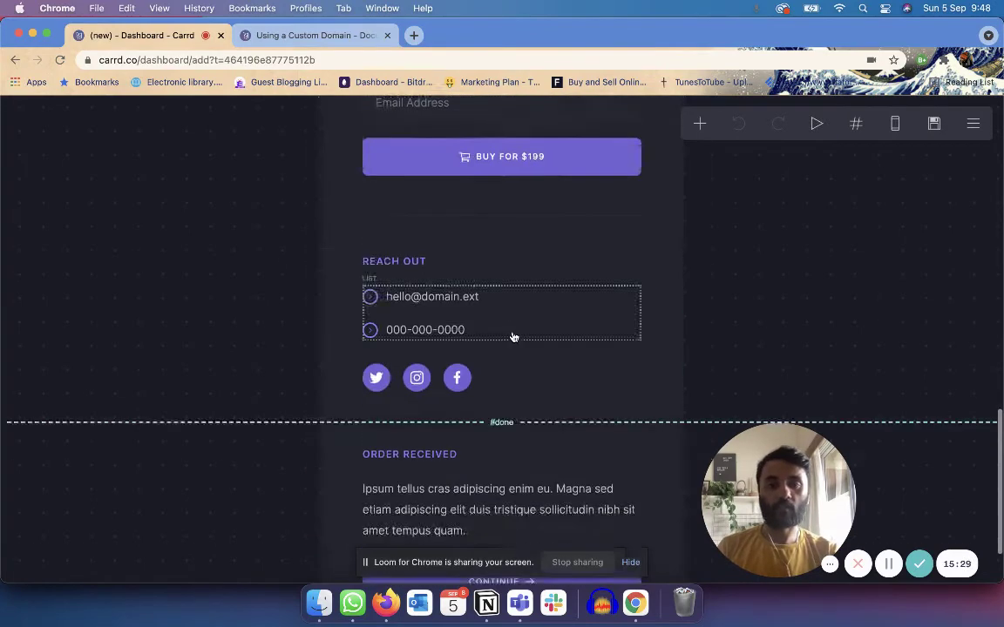
pyautogui.scroll(4, 513, 337)
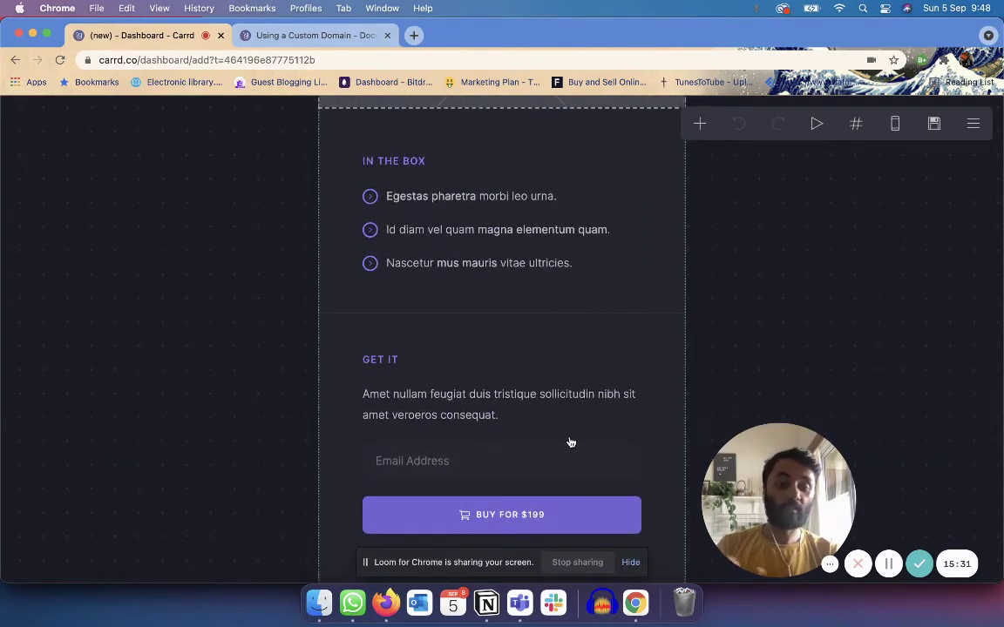
pyautogui.scroll(-4, 571, 441)
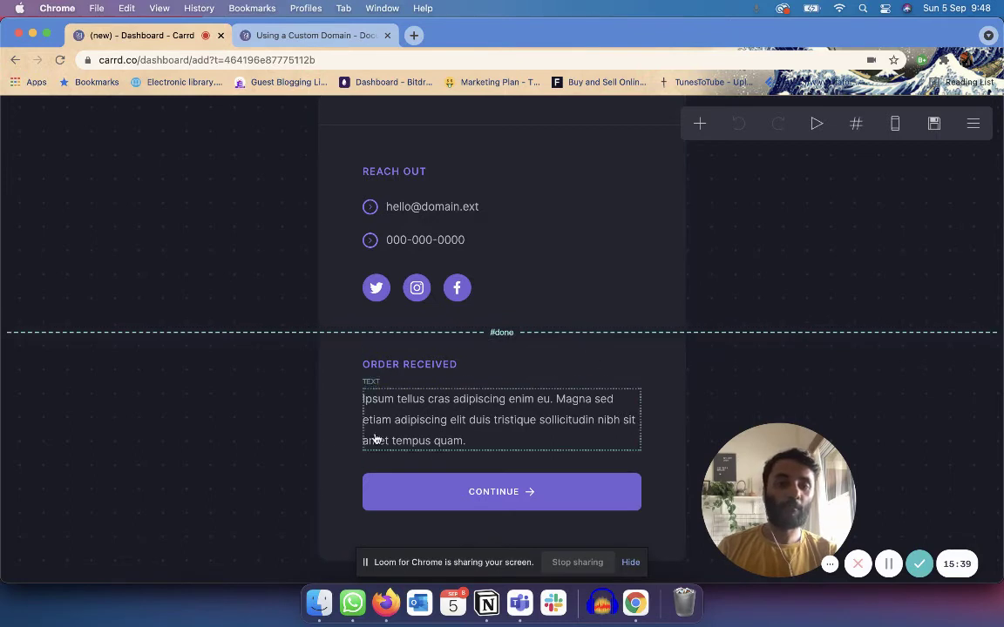
pyautogui.scroll(3, 715, 444)
pyautogui.scroll(-3, 724, 451)
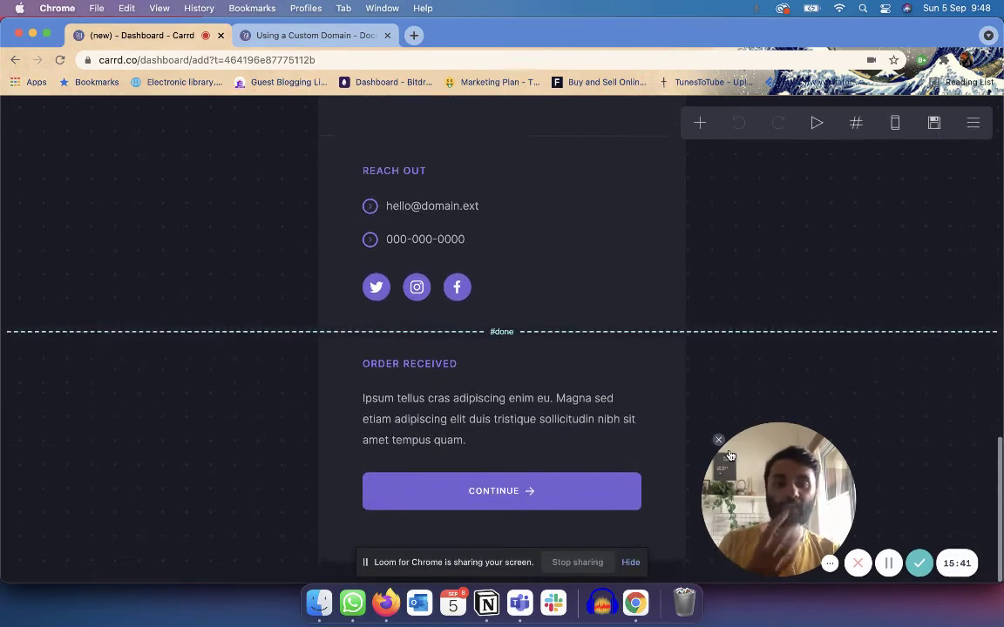
pyautogui.scroll(3, 515, 396)
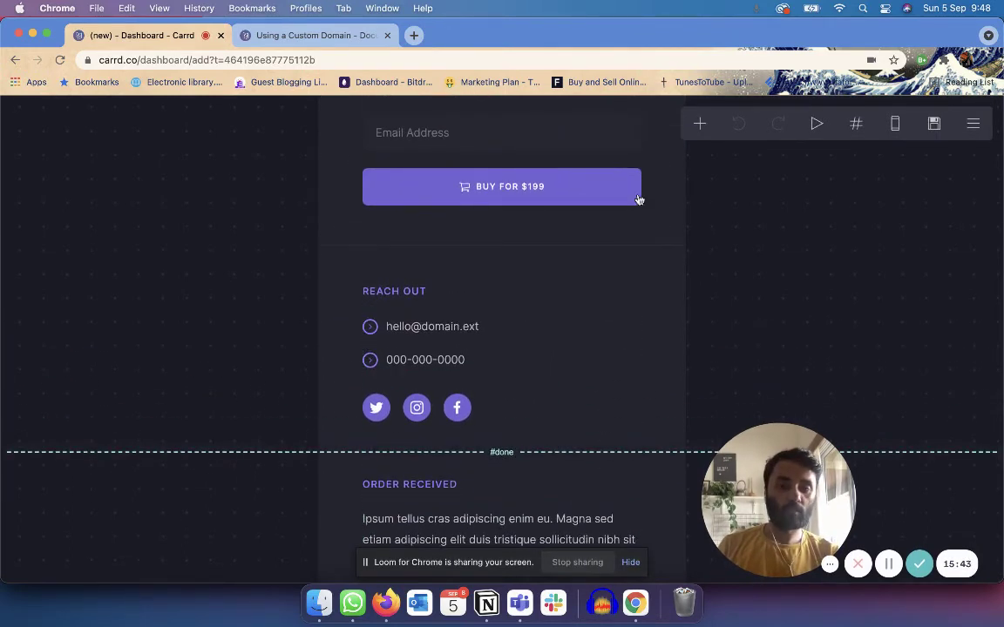
pyautogui.scroll(6, 624, 339)
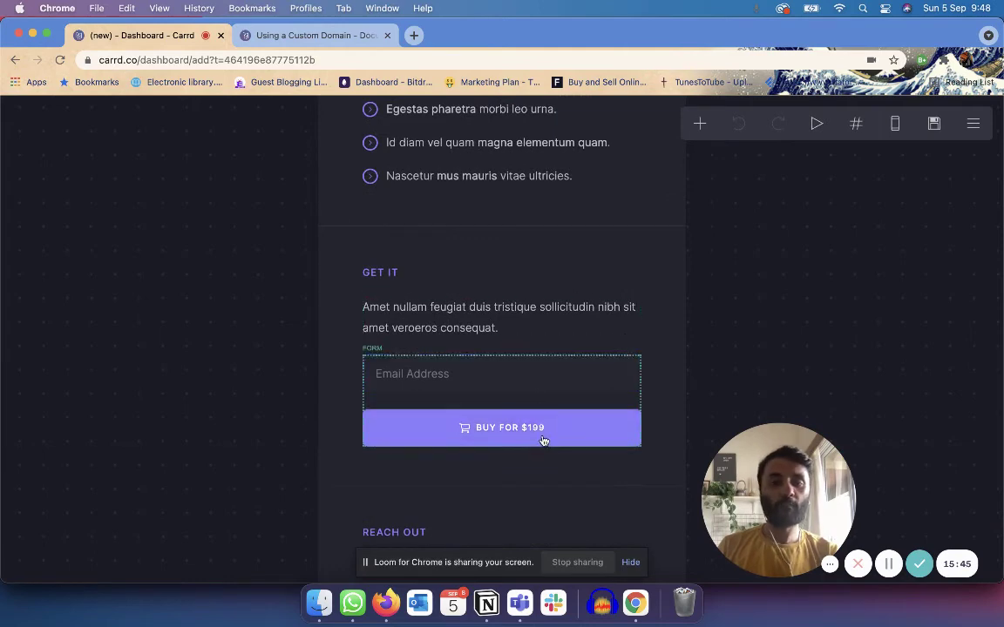
# Open the settings of the Buy for $199 form and review its signup, completion and protection options.
pyautogui.click(542, 442)
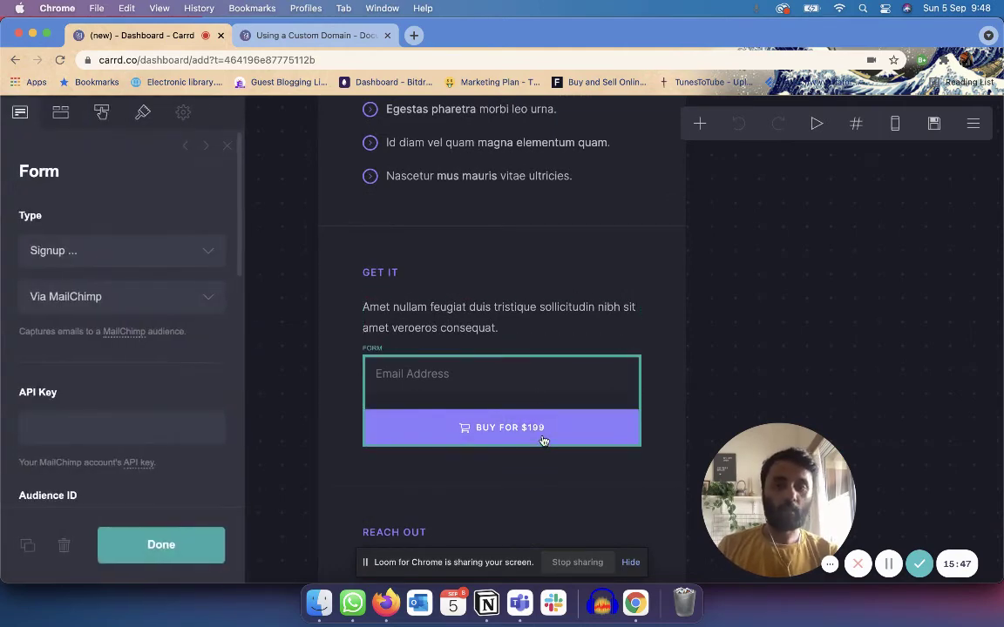
pyautogui.scroll(-3, 171, 356)
pyautogui.scroll(-5, 170, 355)
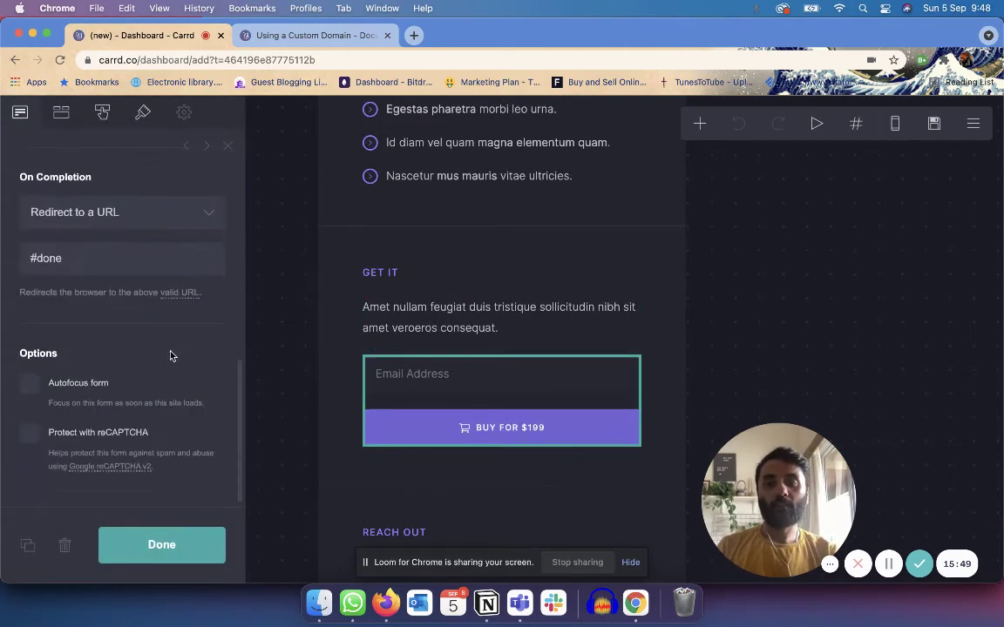
pyautogui.scroll(1, 170, 356)
pyautogui.scroll(-1, 161, 331)
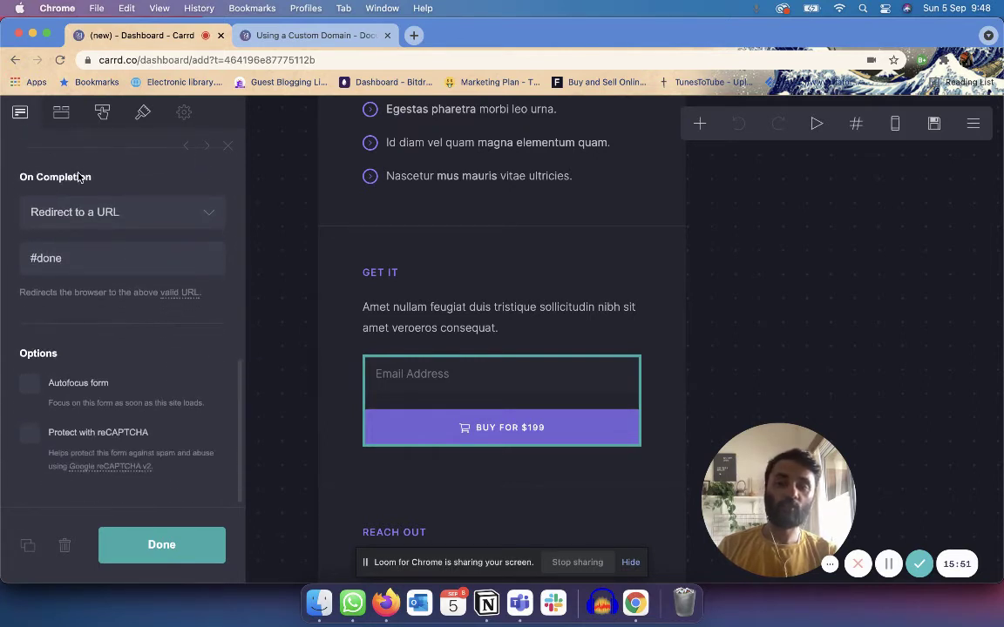
# Try Display a message as the form's completion action and switch it back to Redirect to a URL.
pyautogui.click(173, 214)
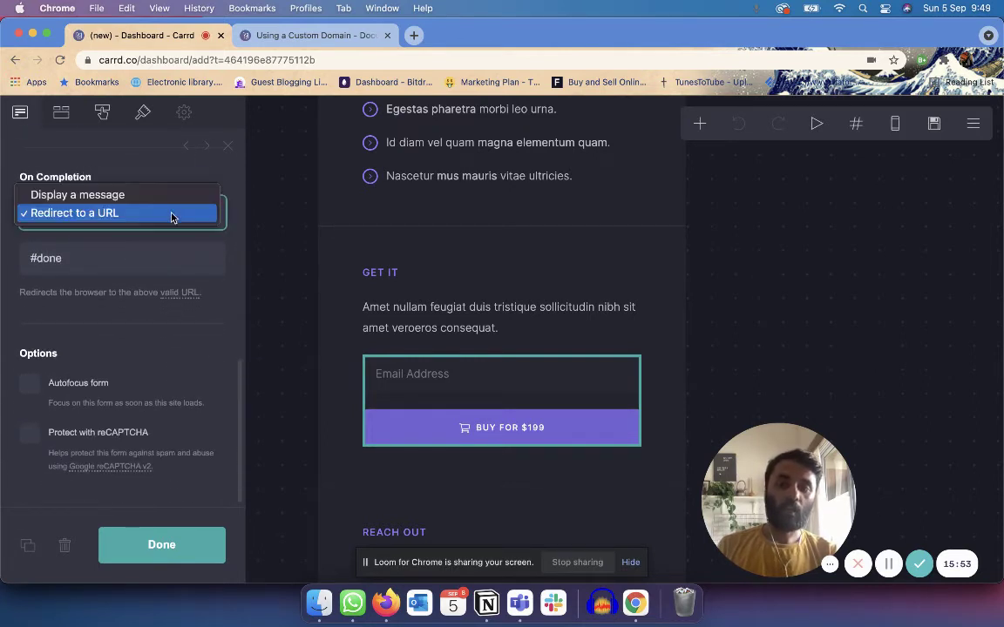
pyautogui.click(152, 196)
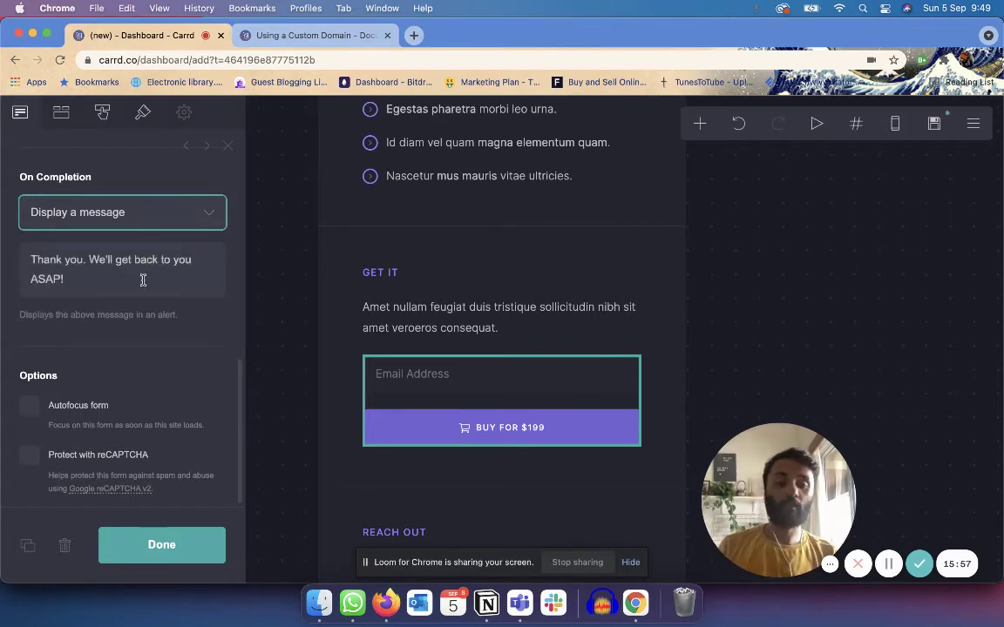
pyautogui.click(132, 209)
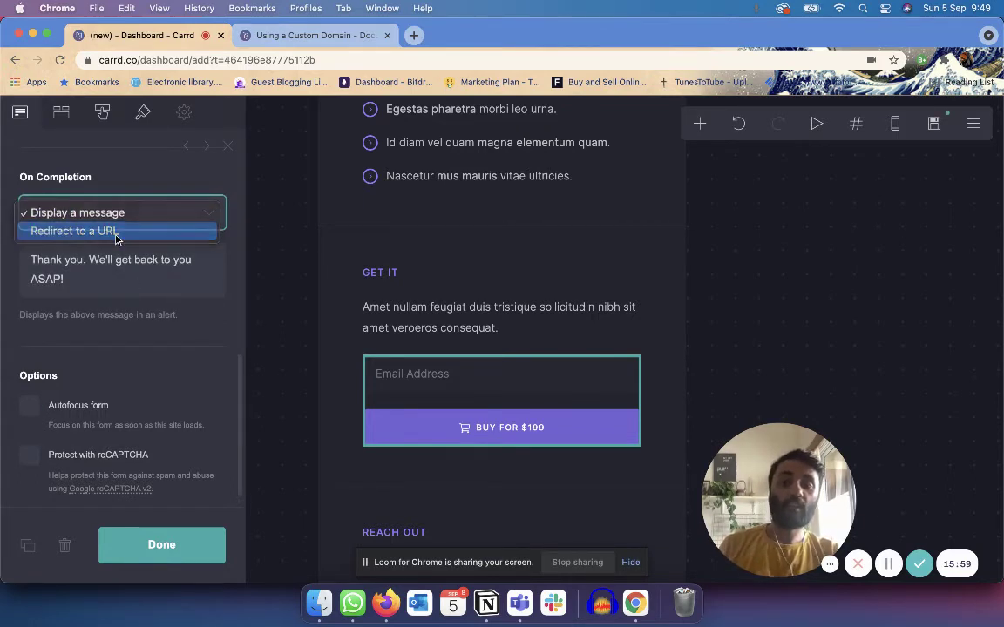
pyautogui.click(116, 232)
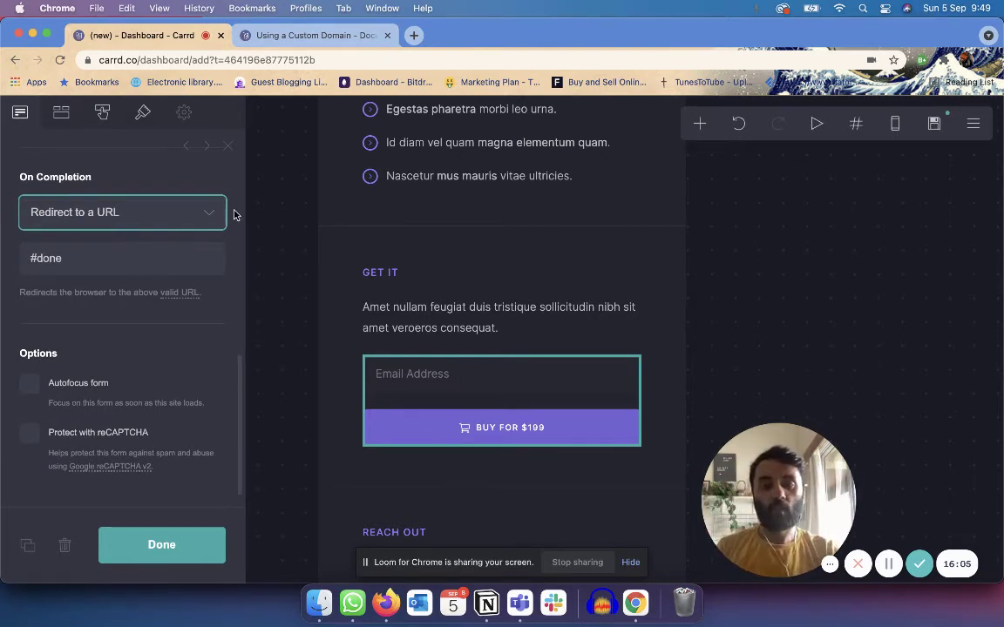
# Examine the #done section with the Order Received text that the form's completion redirect points to.
pyautogui.scroll(-5, 549, 341)
pyautogui.scroll(1, 551, 341)
pyautogui.scroll(1, 551, 342)
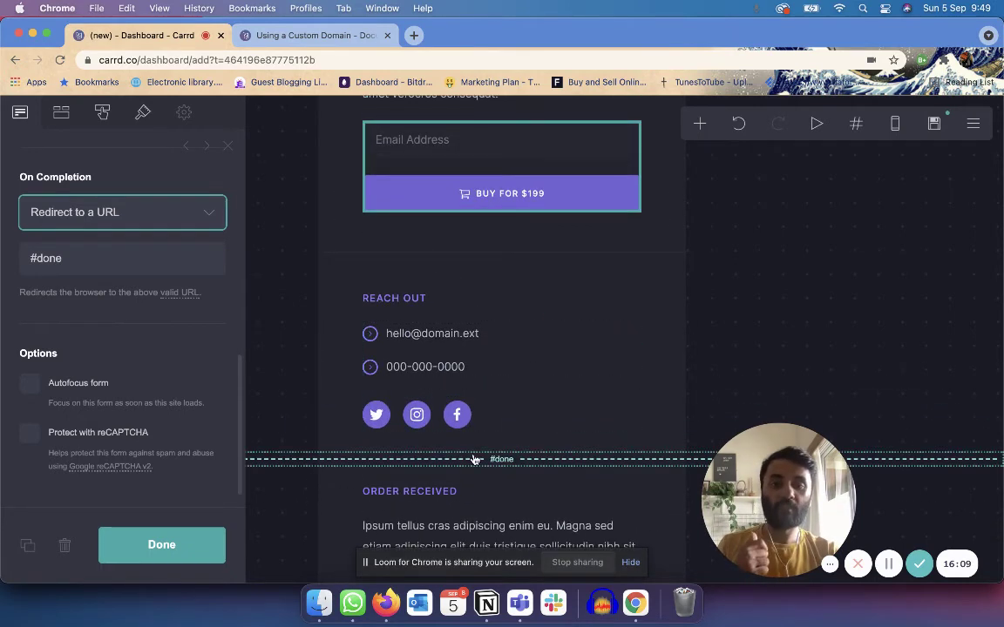
pyautogui.scroll(-4, 592, 484)
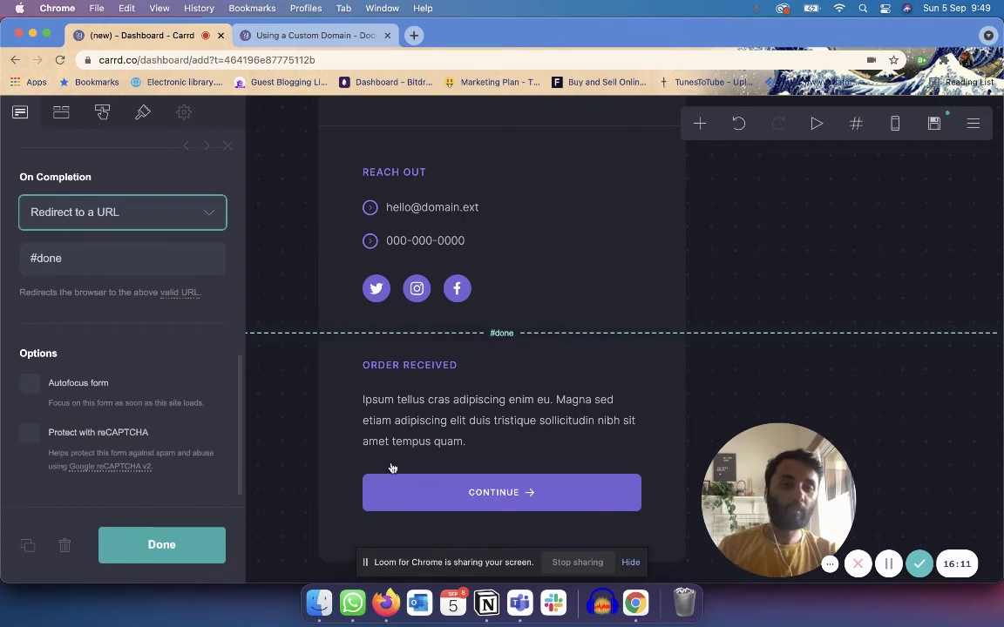
# Compare the Buy for $199 form with the #done section and close the form's settings.
pyautogui.scroll(2, 484, 238)
pyautogui.scroll(6, 485, 237)
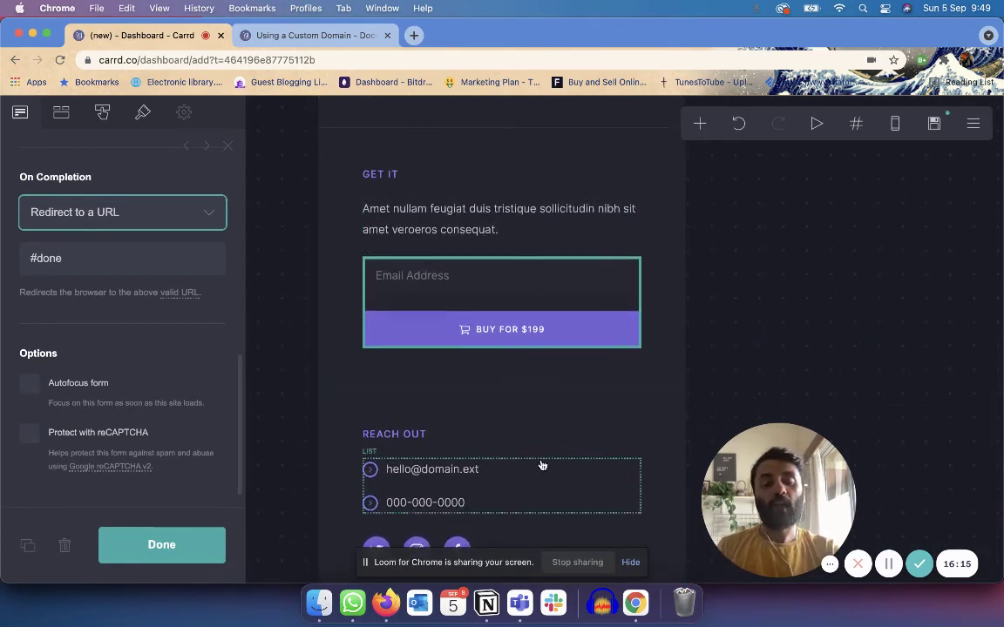
pyautogui.scroll(-5, 542, 467)
pyautogui.scroll(-2, 636, 518)
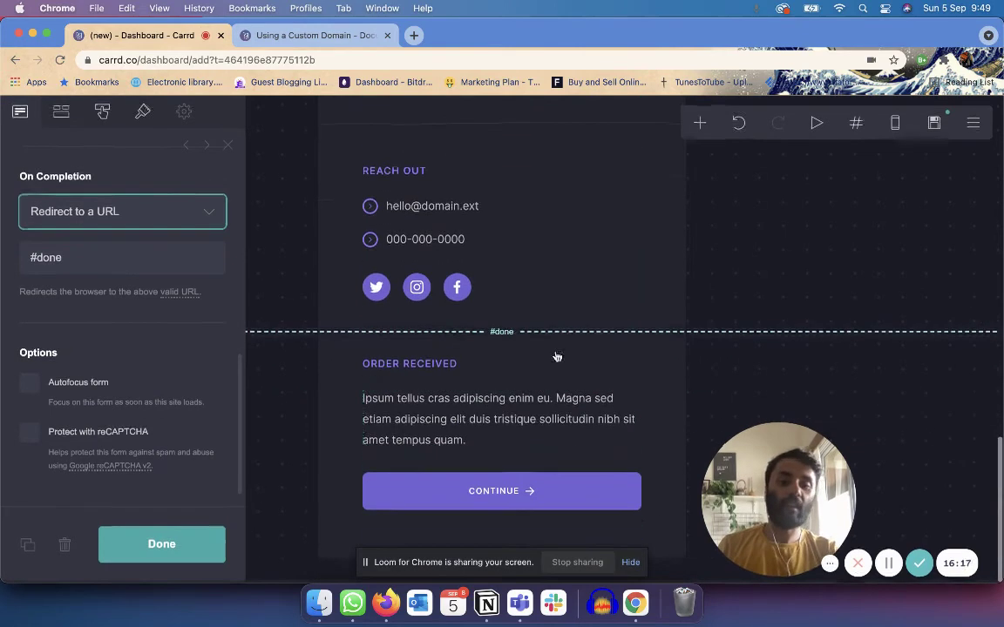
pyautogui.click(197, 546)
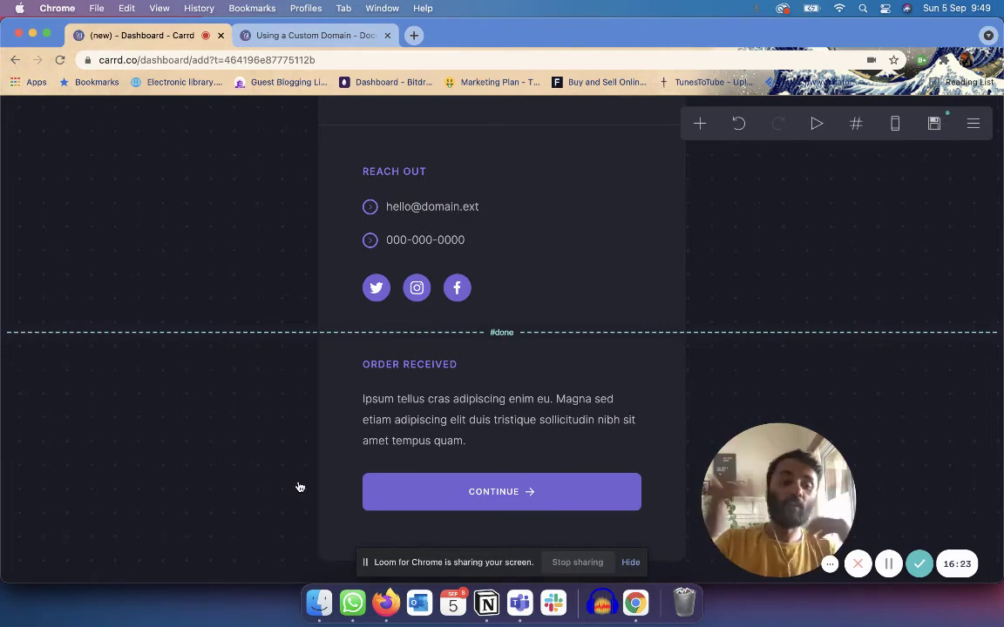
# Add a Buttons element directly below the paragraph under The Details heading.
pyautogui.scroll(10, 560, 389)
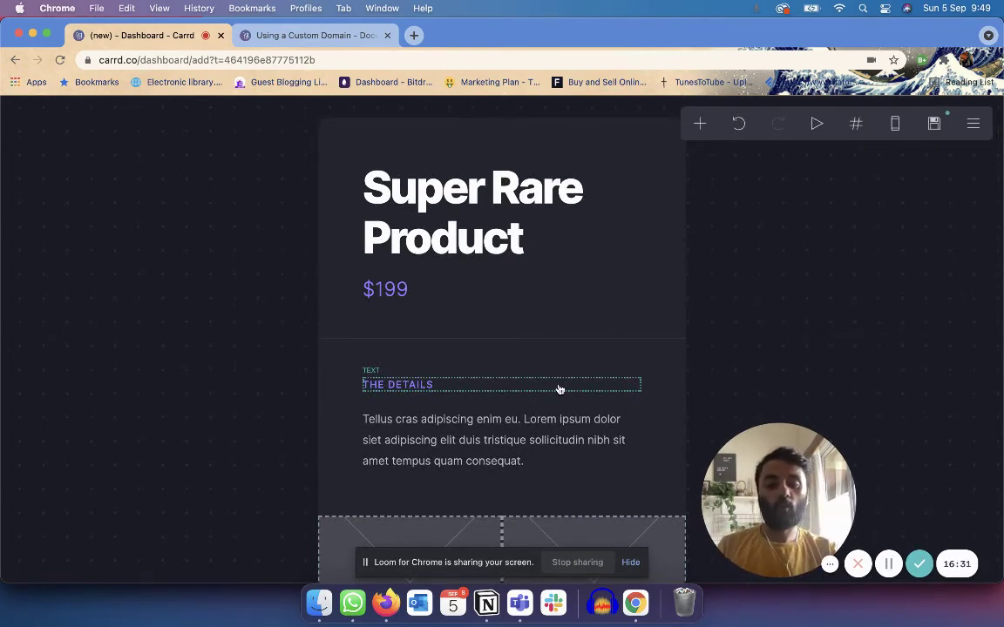
pyautogui.scroll(-5, 560, 389)
pyautogui.scroll(2, 560, 389)
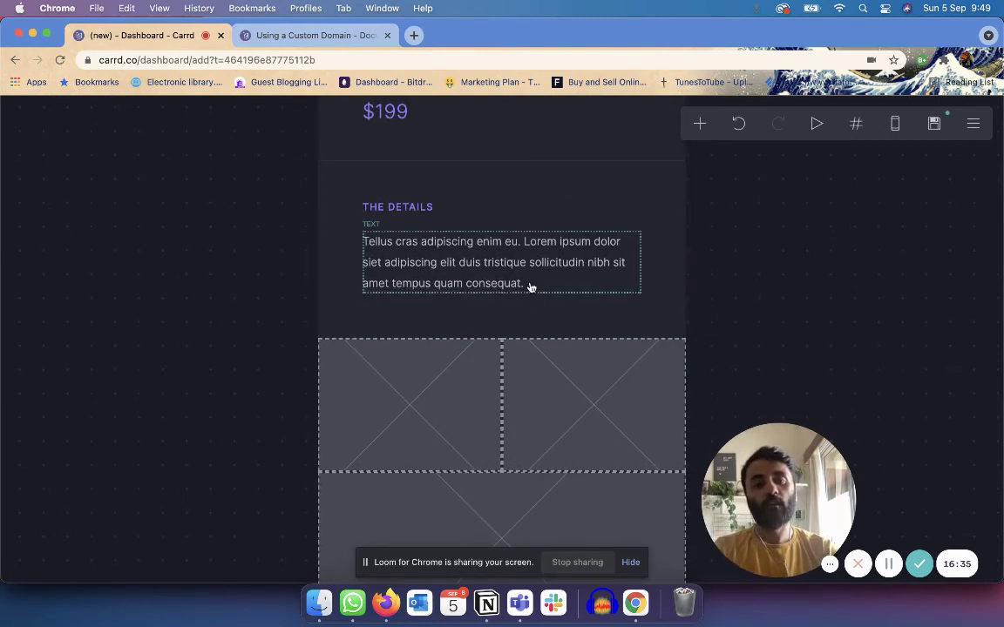
pyautogui.click(552, 264)
pyautogui.click(696, 128)
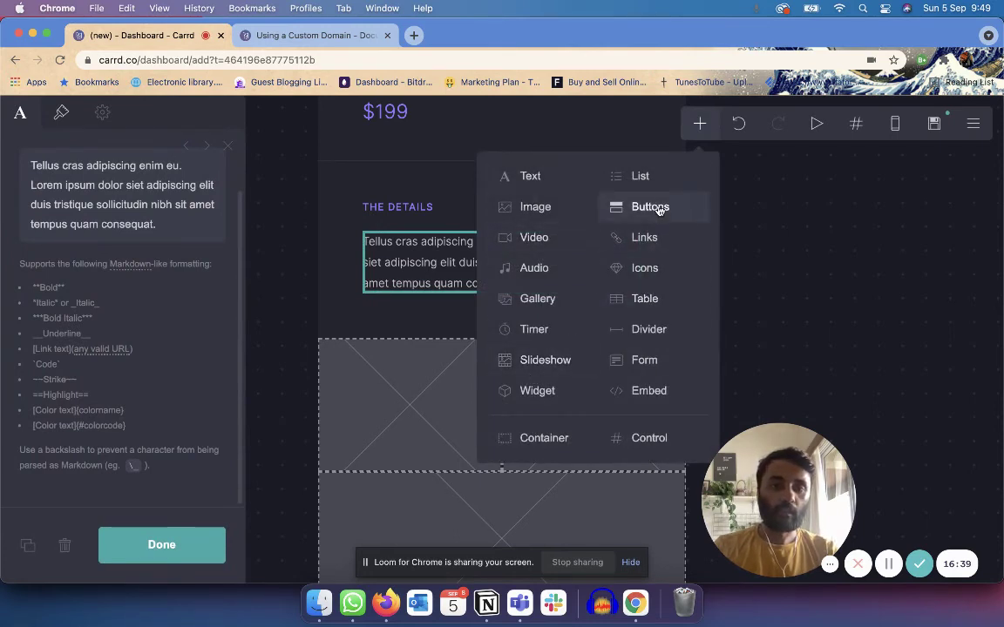
pyautogui.click(659, 208)
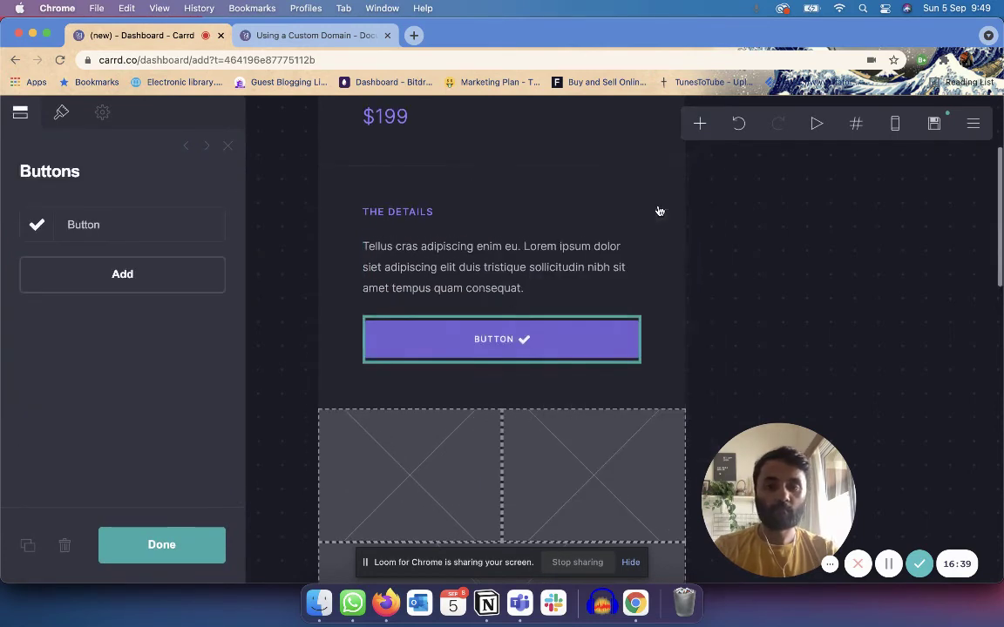
# Review the new button's appearance settings, from colors and size to corner rounding and font.
pyautogui.click(62, 110)
pyautogui.scroll(-5, 87, 348)
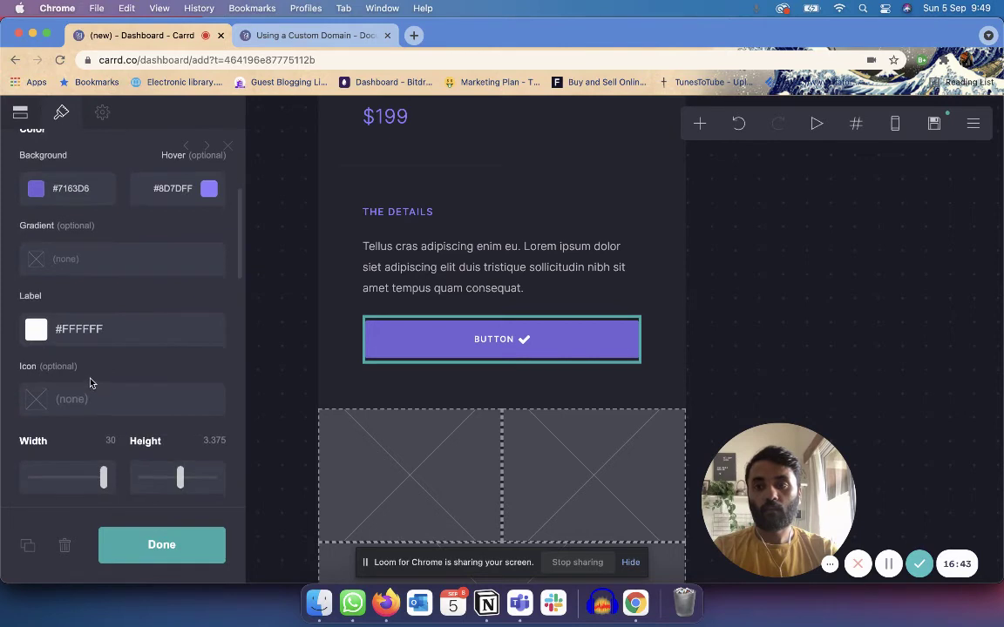
pyautogui.scroll(-10, 91, 382)
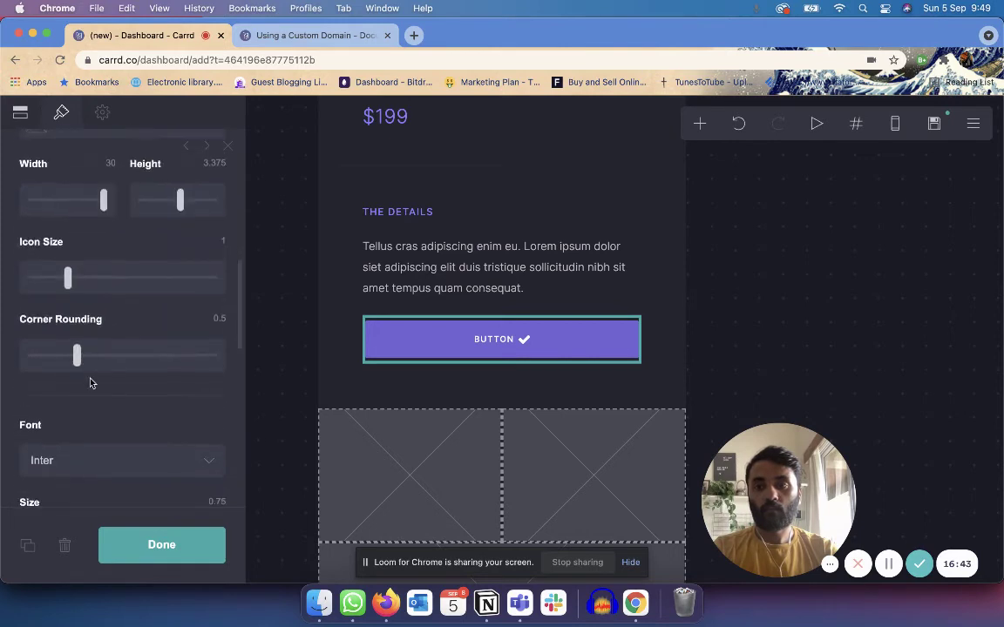
# Label the new button Click For More Details and set its URL to #details.
pyautogui.click(21, 111)
pyautogui.click(88, 230)
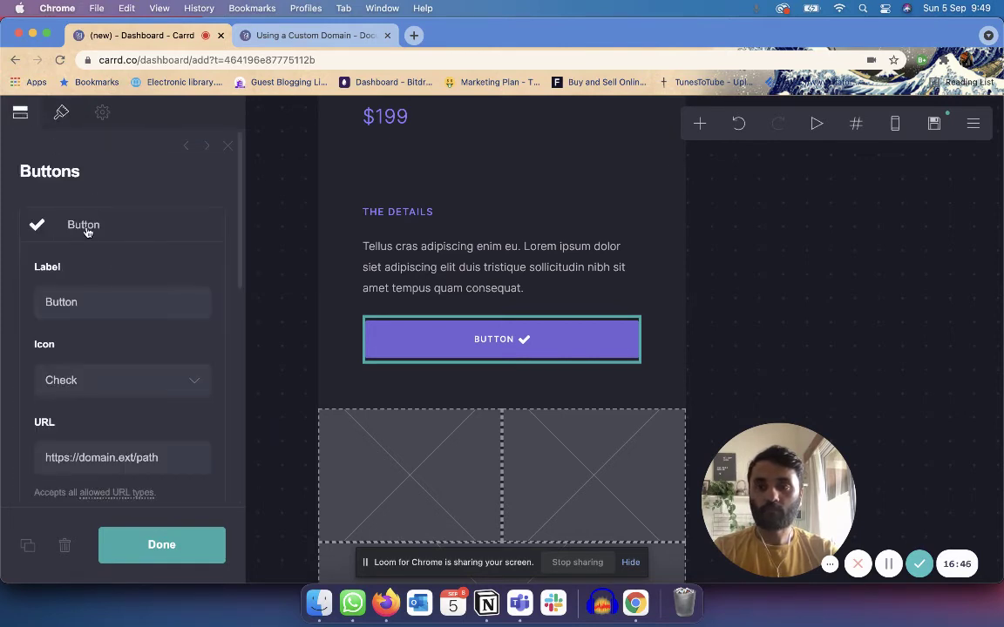
pyautogui.click(109, 311)
pyautogui.write('Click ')
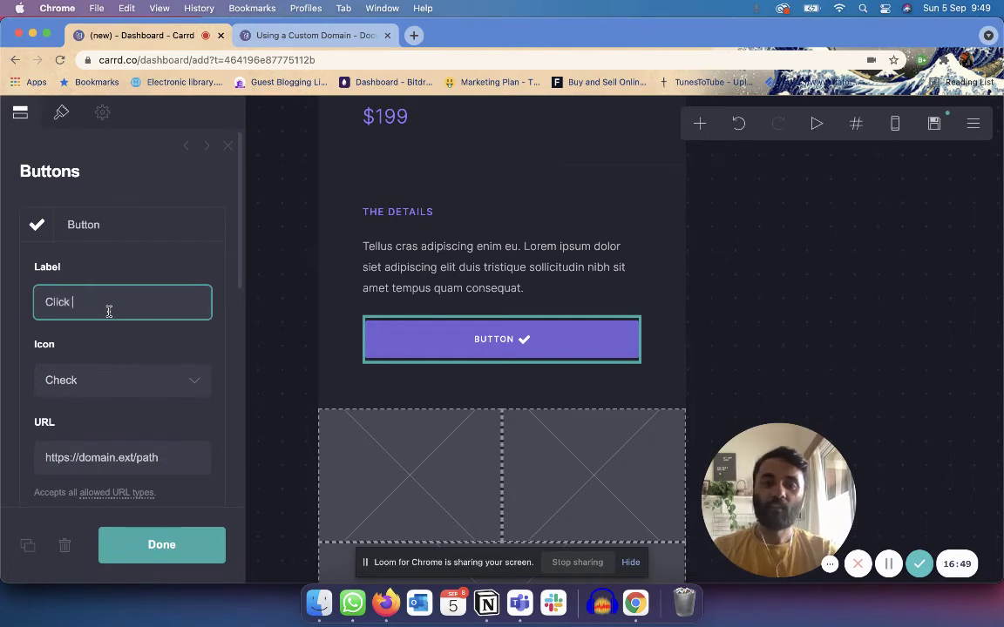
pyautogui.write('For More Details')
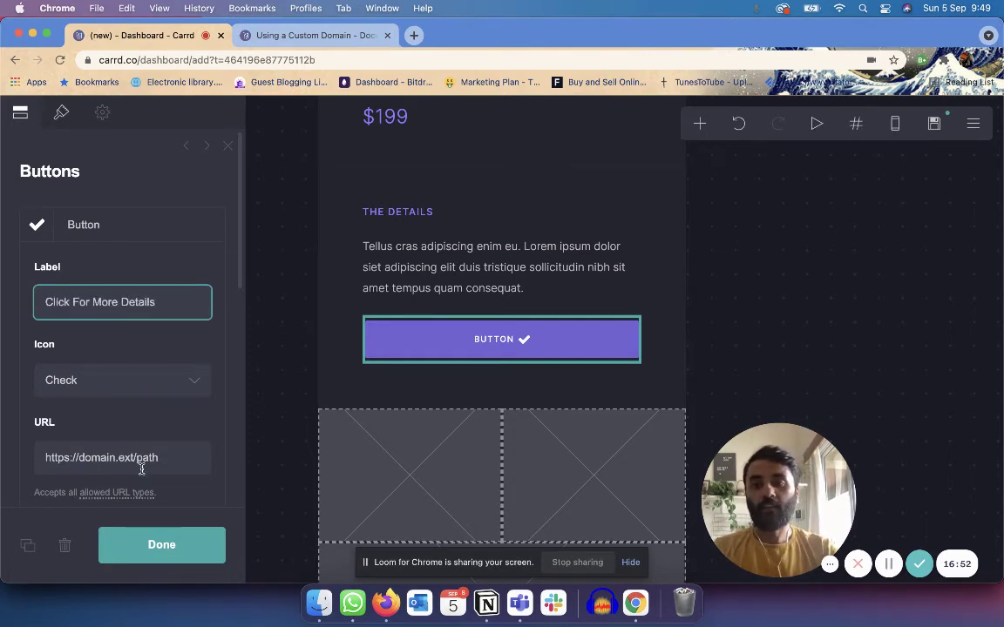
pyautogui.tripleClick(141, 464)
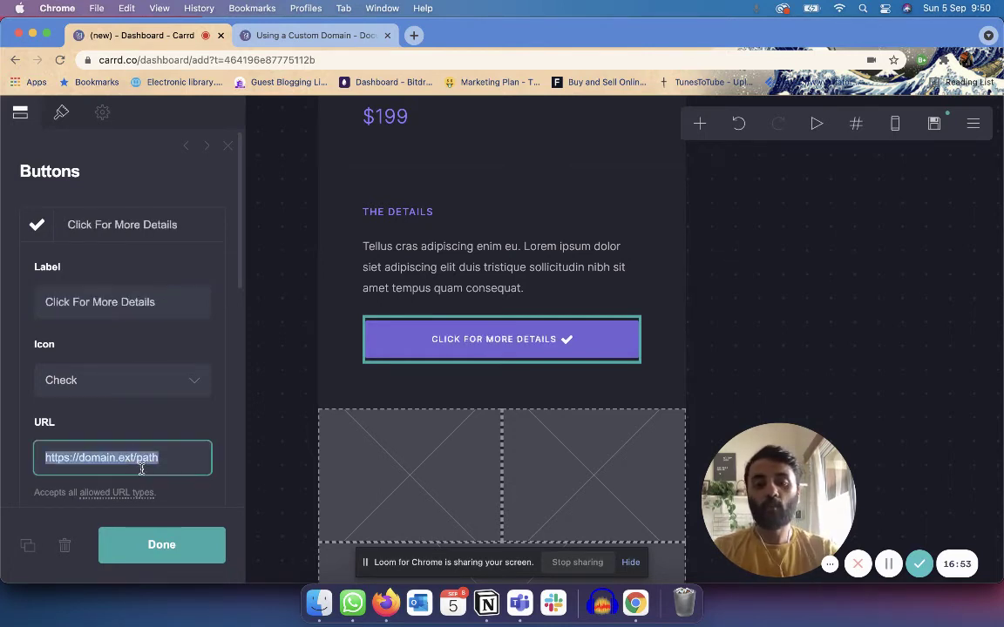
pyautogui.write('#details')
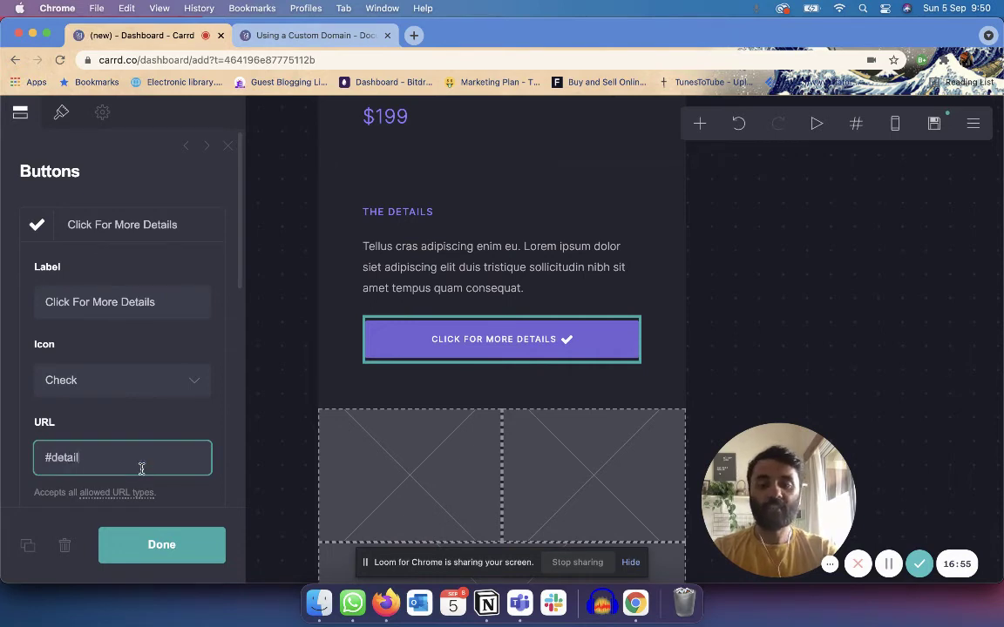
pyautogui.click(161, 544)
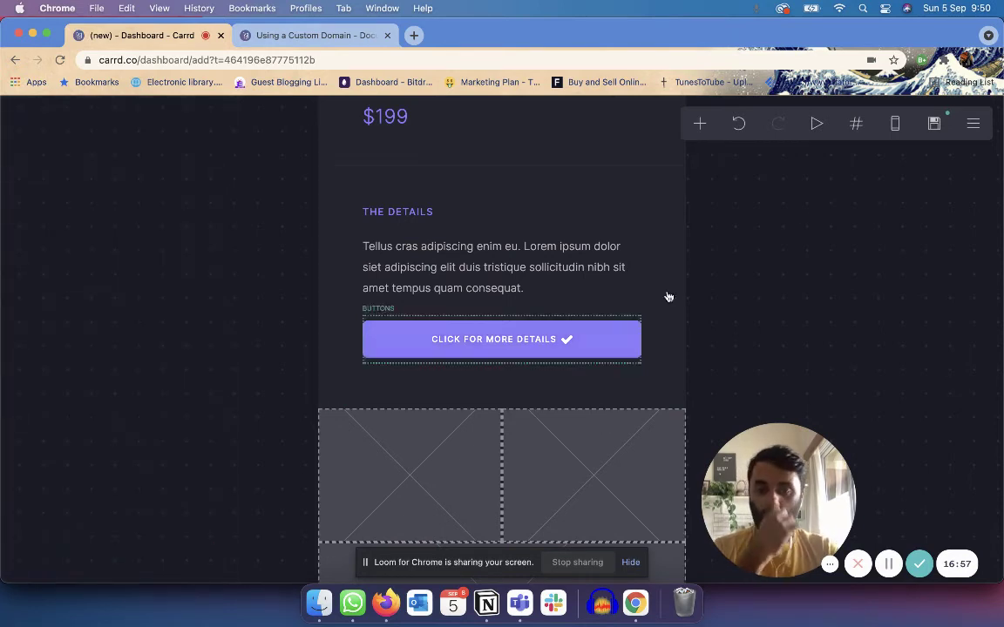
# Add a Section Break control at the end of the page and name it details.
pyautogui.click(701, 126)
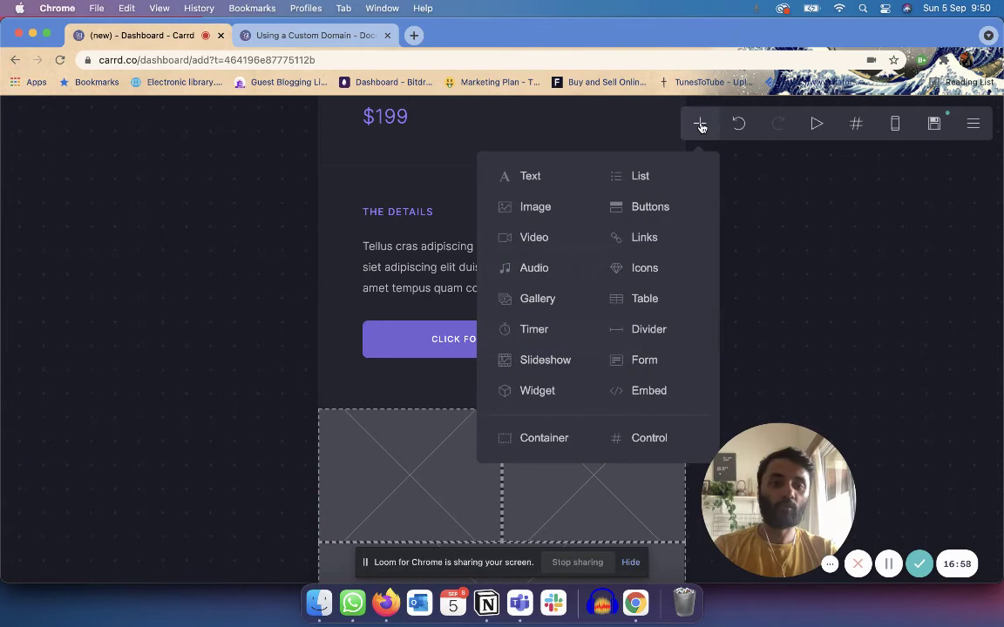
pyautogui.click(647, 442)
pyautogui.click(126, 254)
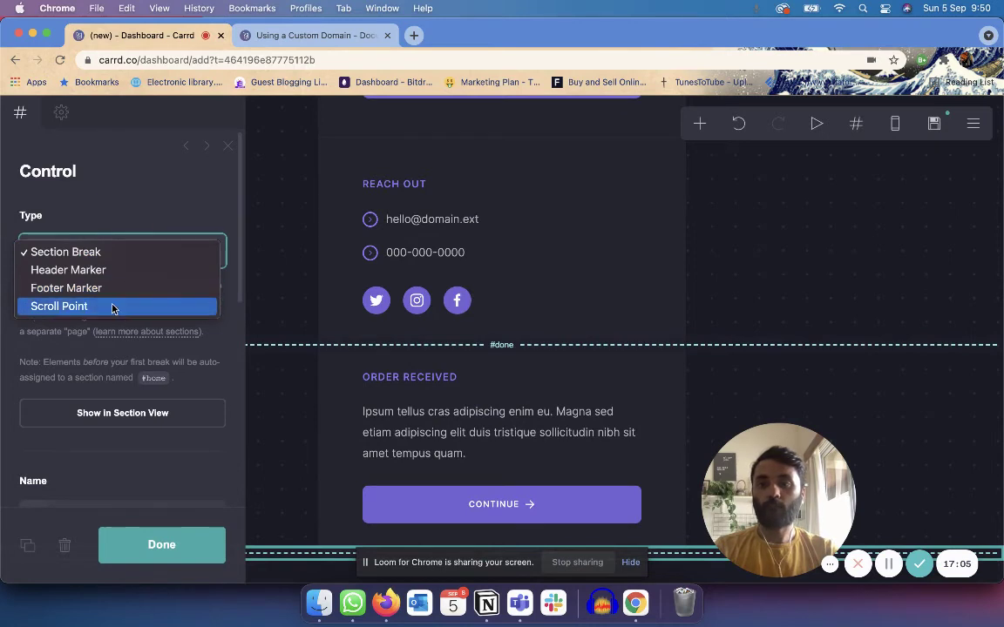
pyautogui.click(125, 252)
pyautogui.scroll(-5, 96, 419)
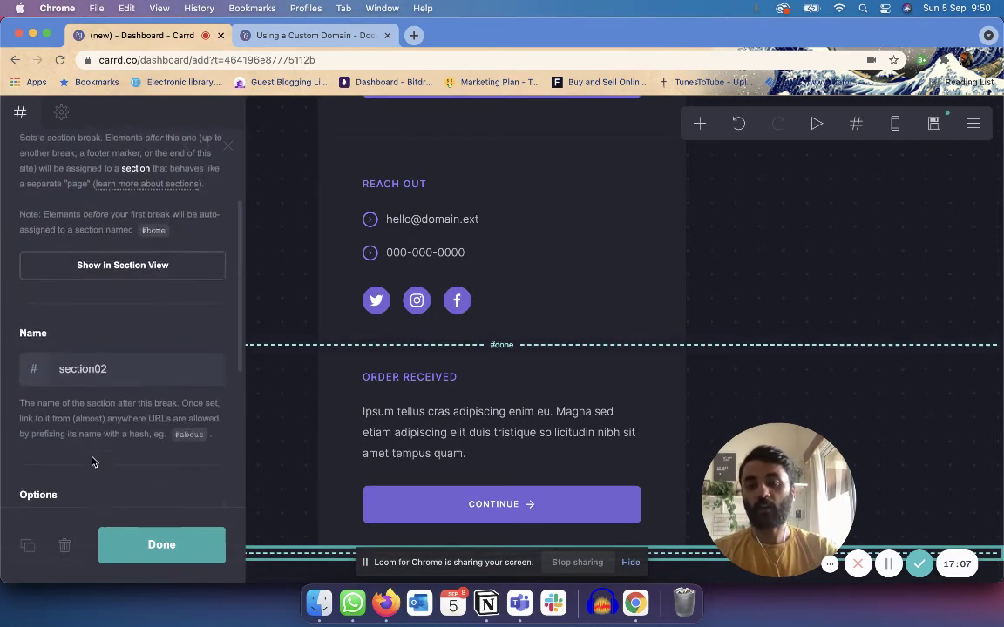
pyautogui.click(92, 353)
pyautogui.doubleClick(93, 354)
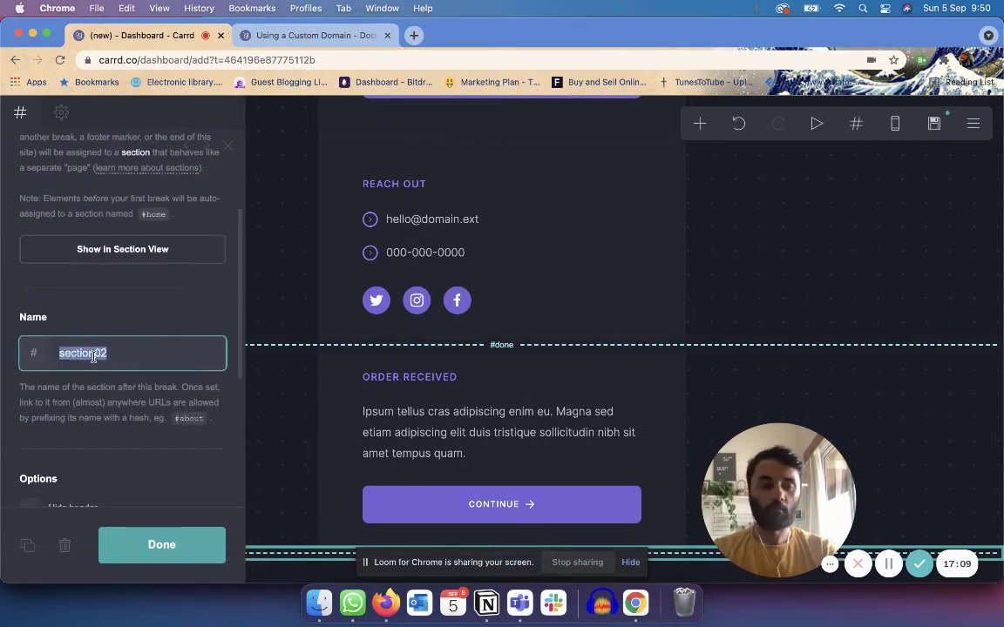
pyautogui.write('details')
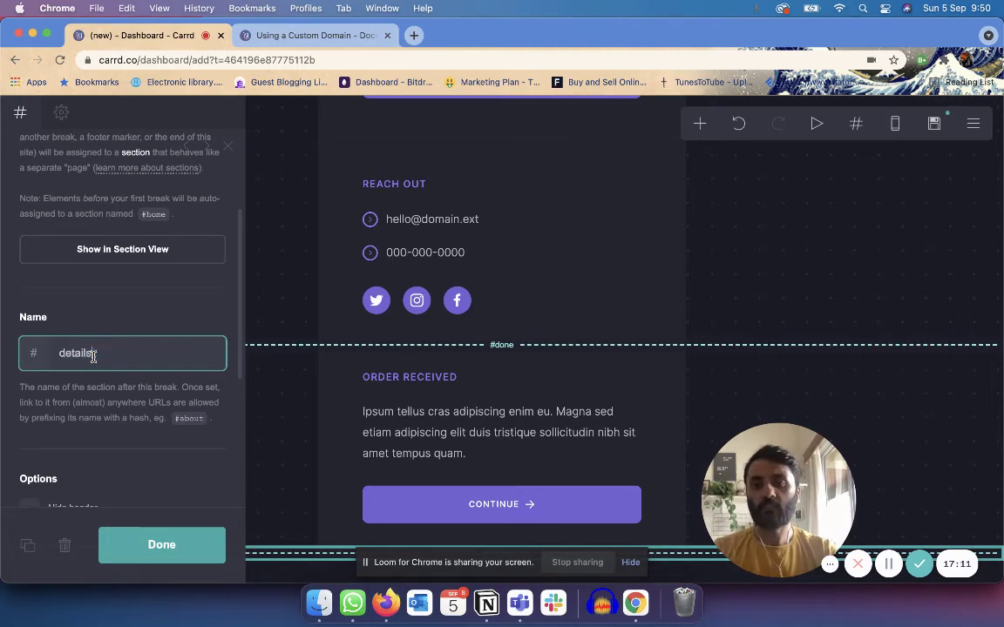
pyautogui.scroll(-5, 94, 361)
pyautogui.click(165, 549)
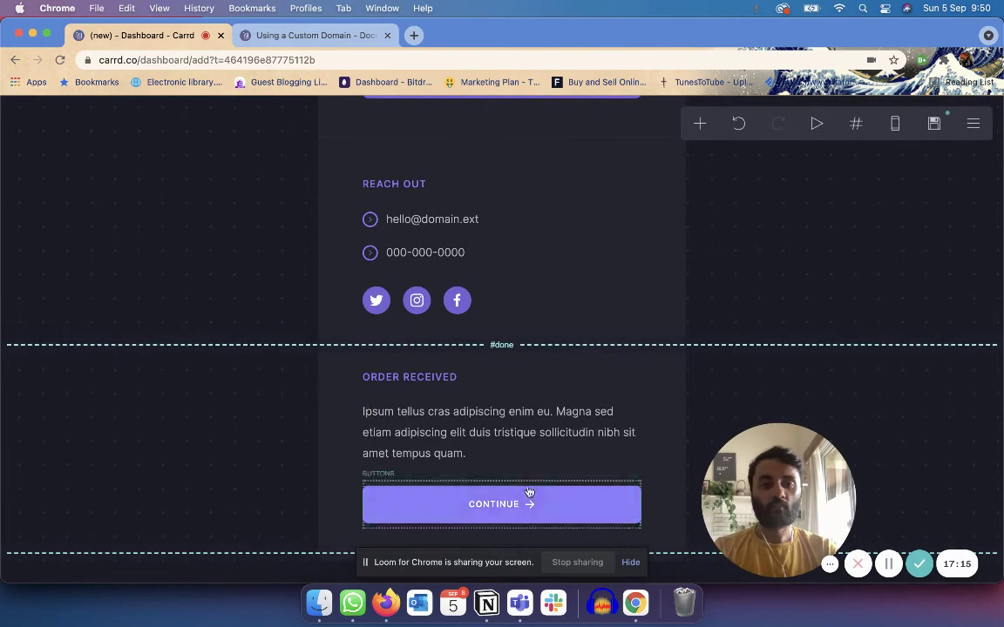
# Add a text element reading "Here you will find more details" in the #details section.
pyautogui.click(700, 123)
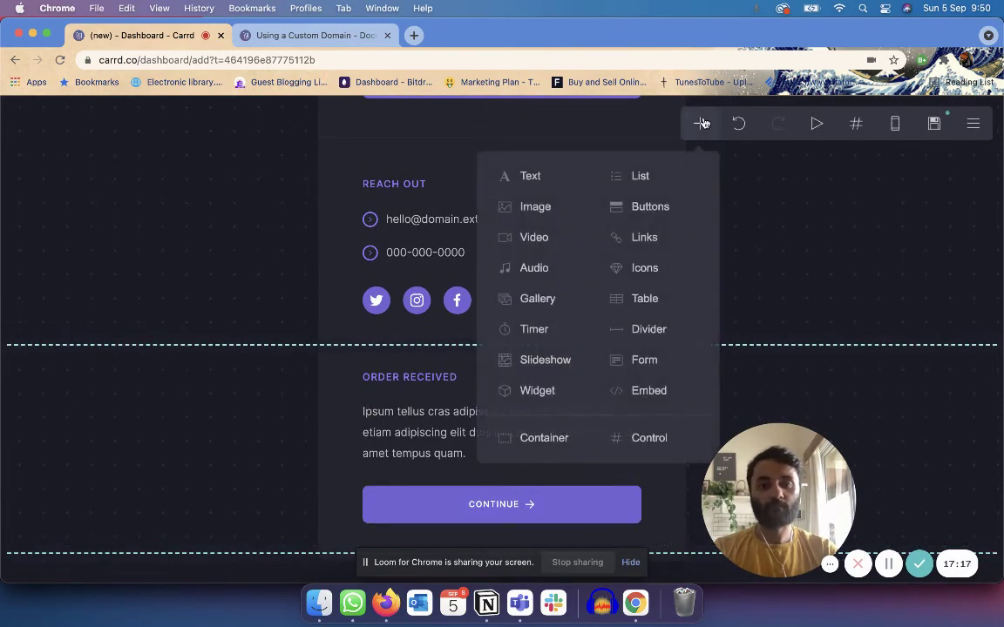
pyautogui.click(549, 183)
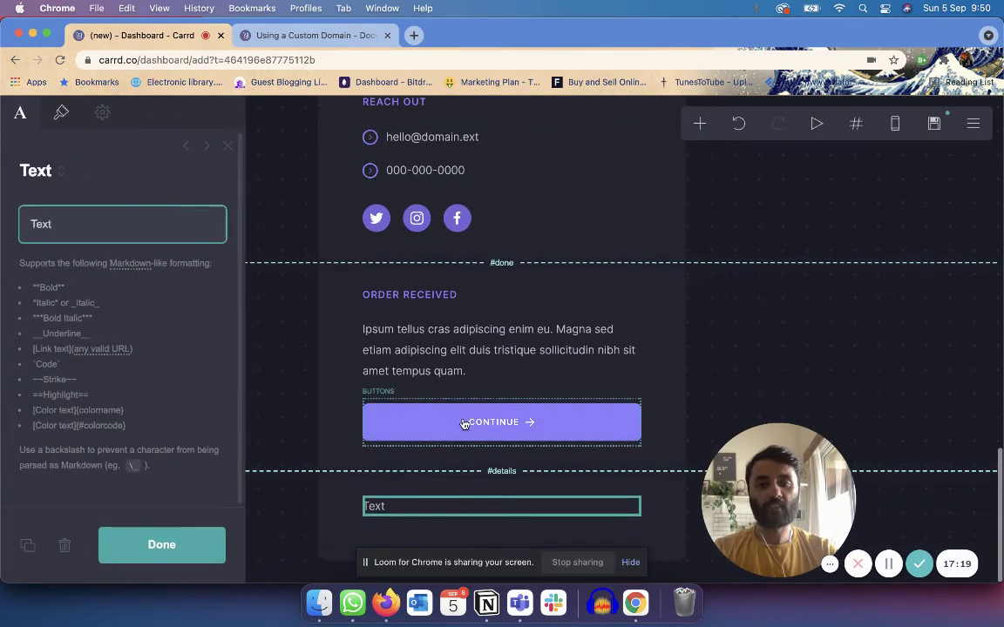
pyautogui.write('Here you f')
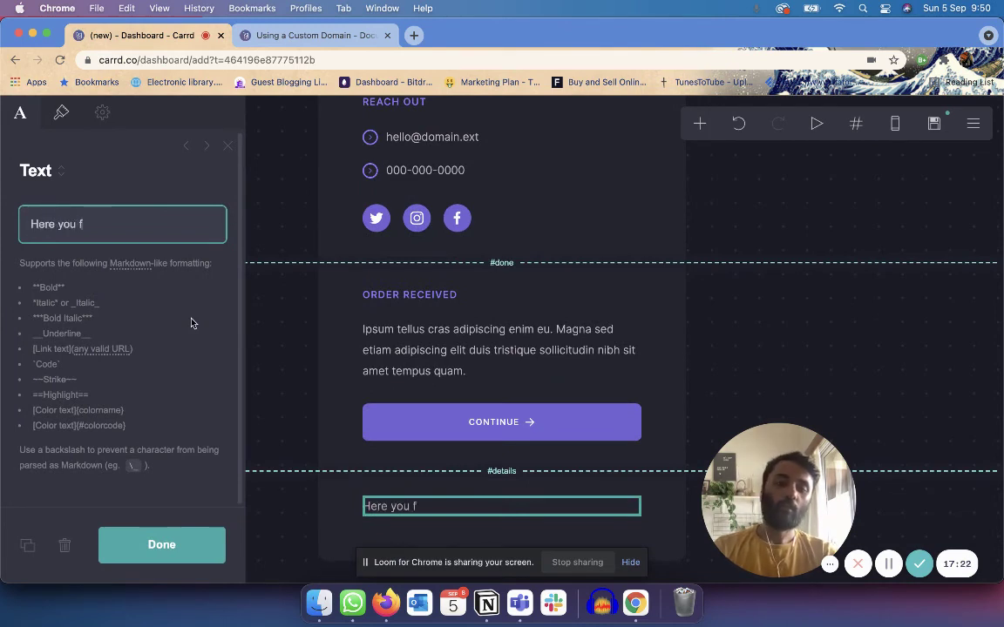
pyautogui.press('BackSpace')
pyautogui.write('will fin')
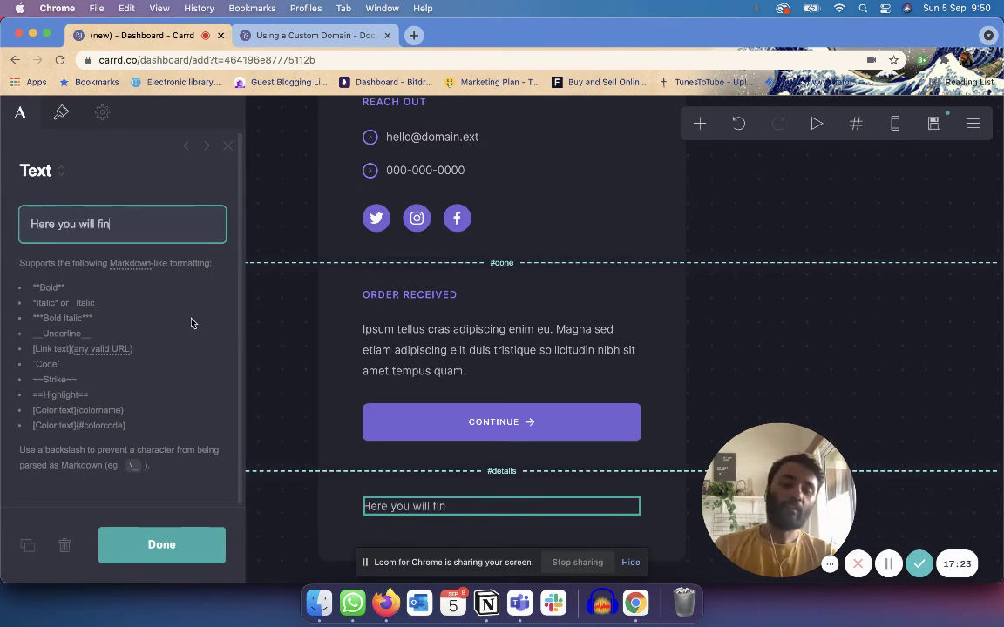
pyautogui.write('d more deta')
pyautogui.press('BackSpace')
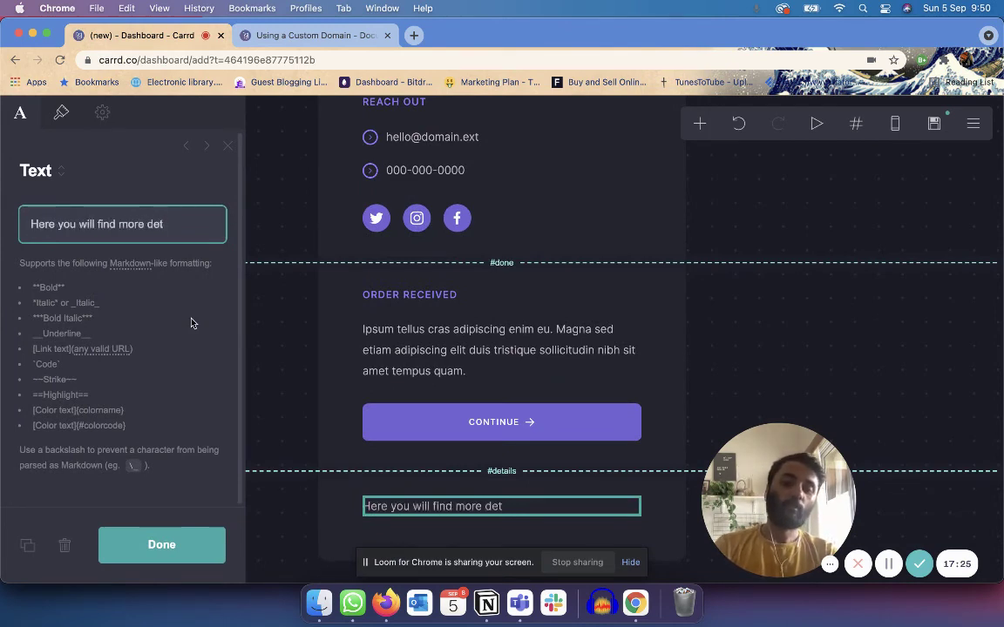
pyautogui.write('ails')
pyautogui.click(811, 213)
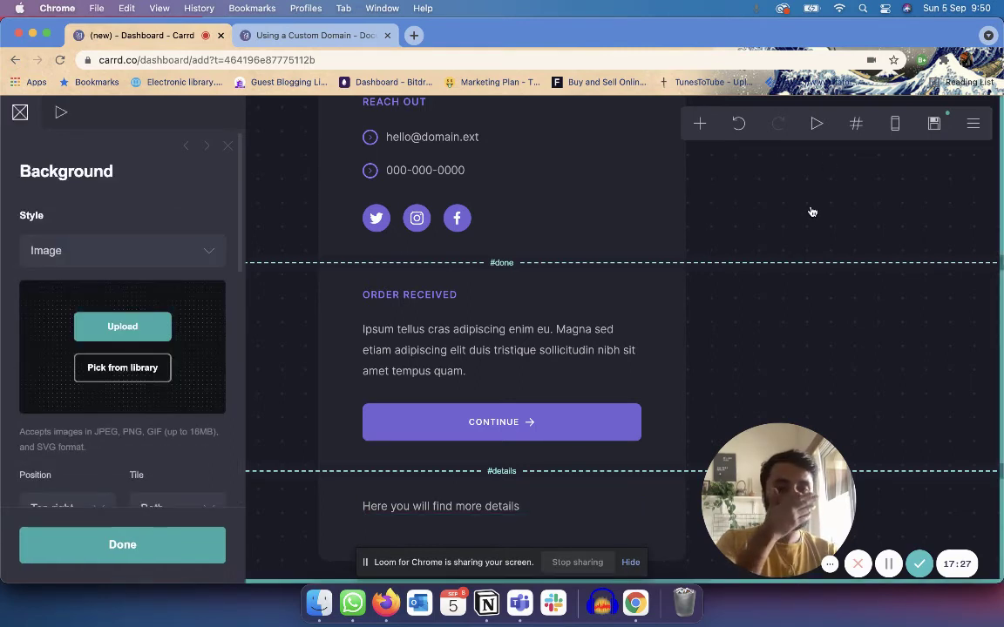
pyautogui.click(123, 545)
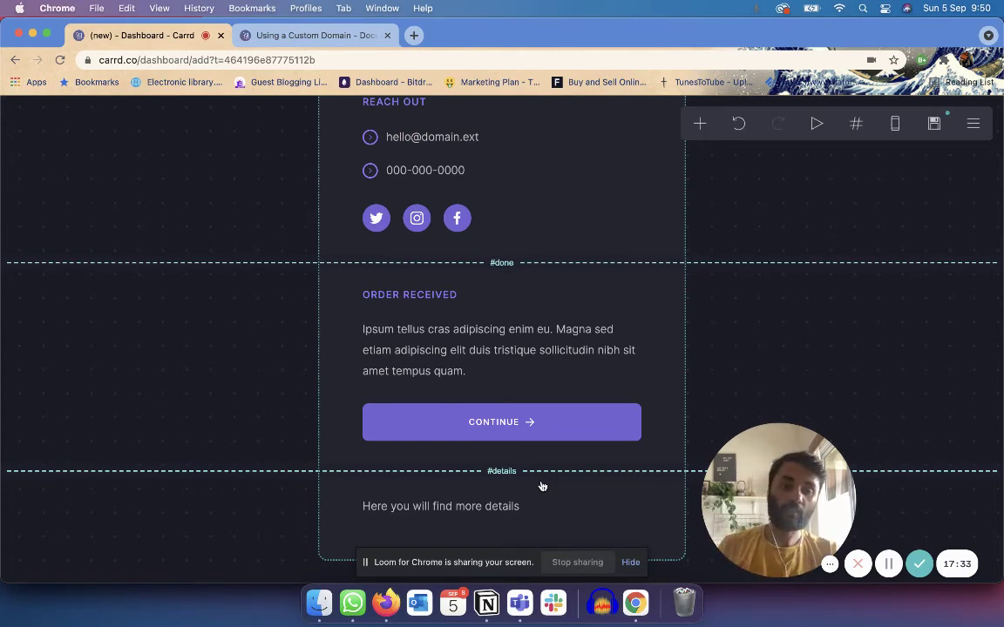
# Review the page from the Click For More Details button down to the #done and #details sections.
pyautogui.scroll(15, 542, 485)
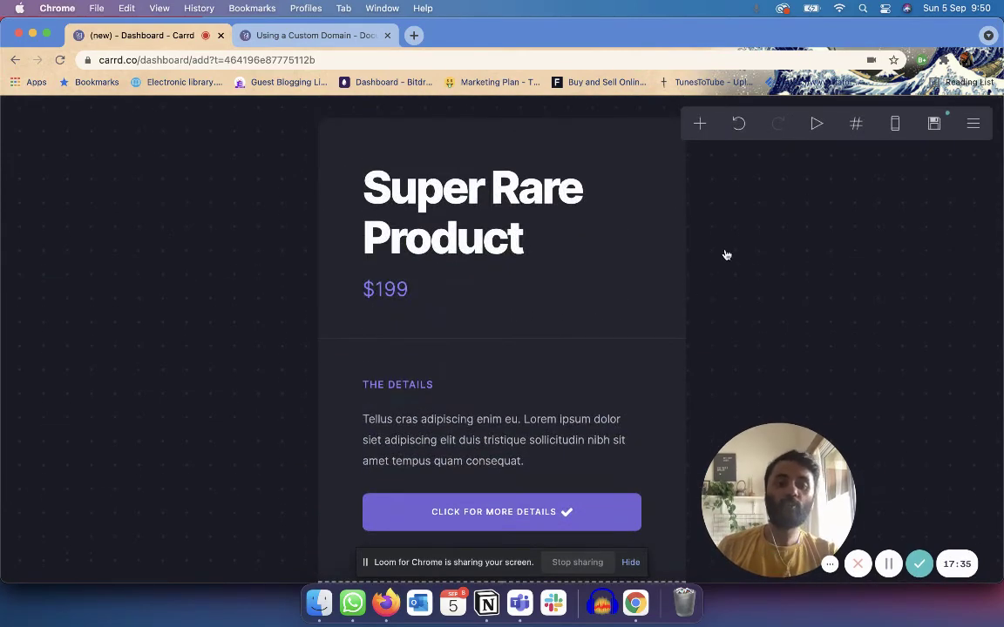
pyautogui.scroll(-4, 805, 305)
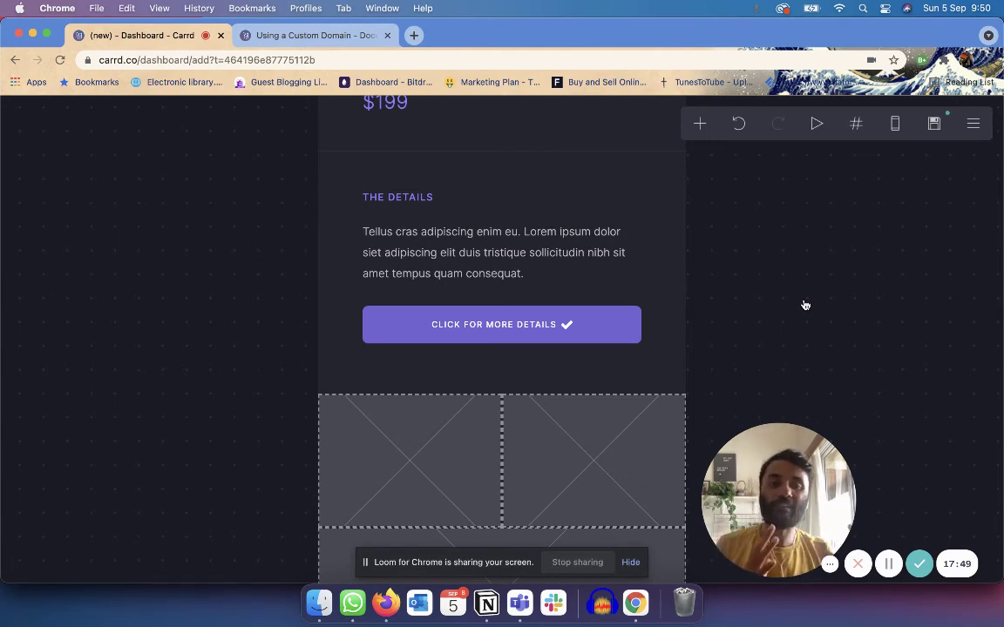
pyautogui.scroll(-10, 805, 305)
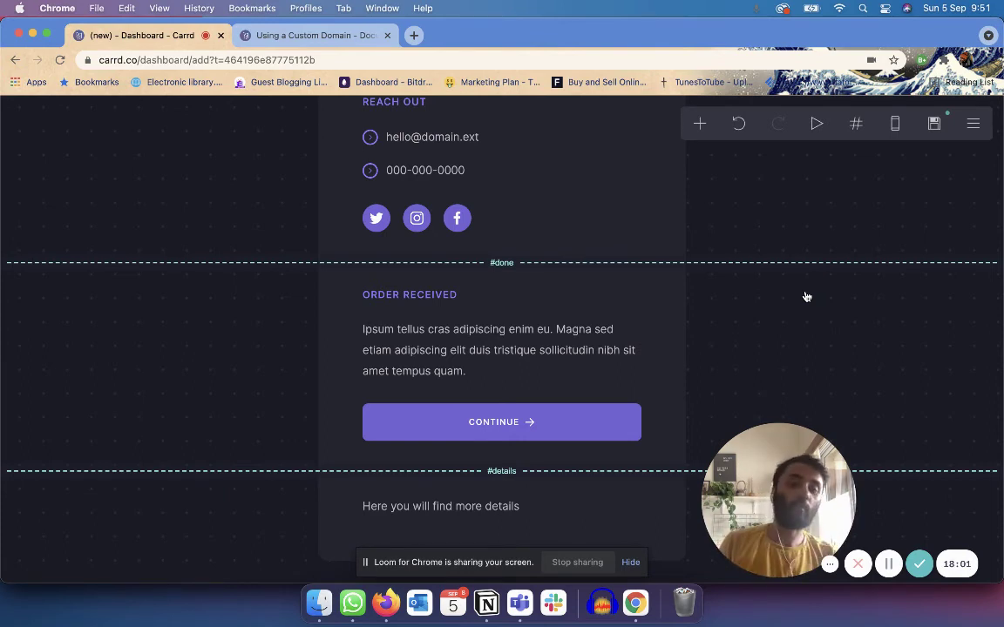
pyautogui.scroll(15, 805, 296)
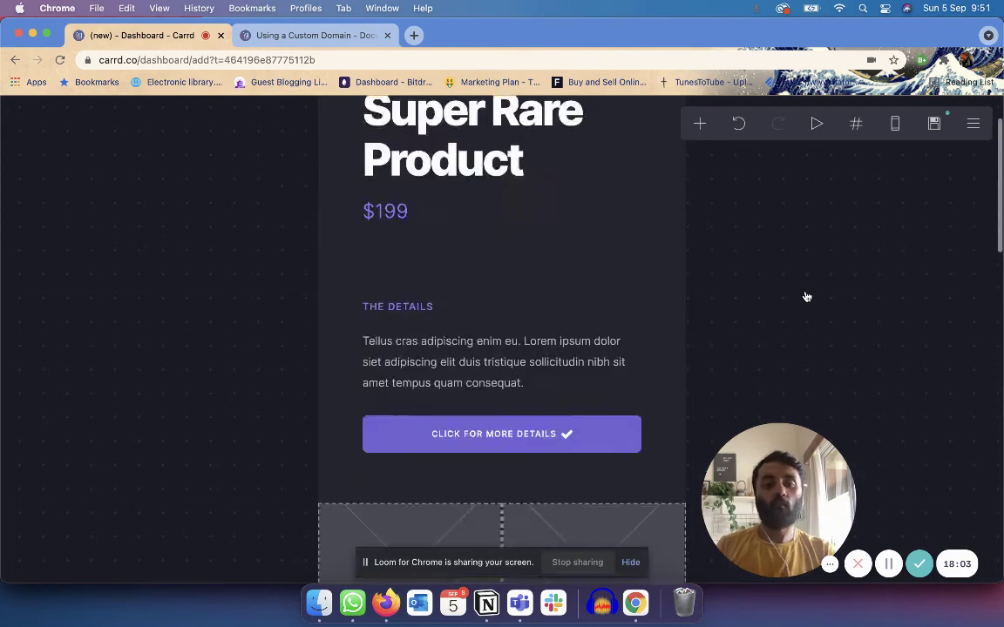
pyautogui.scroll(-3, 805, 296)
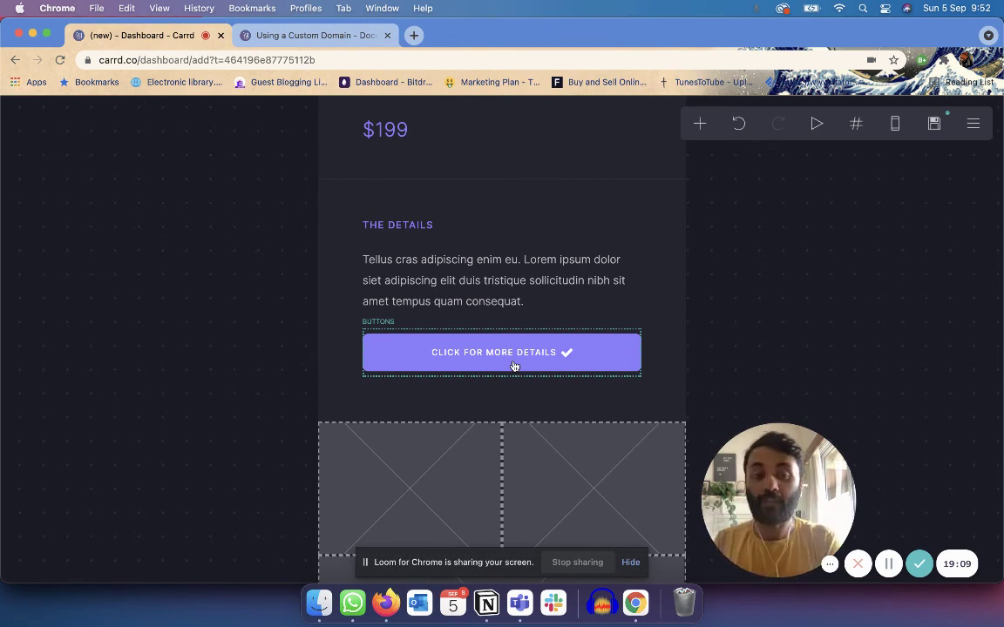
# Review the publishing options, including the Publish to a custom domain settings, and close them without publishing.
pyautogui.click(933, 123)
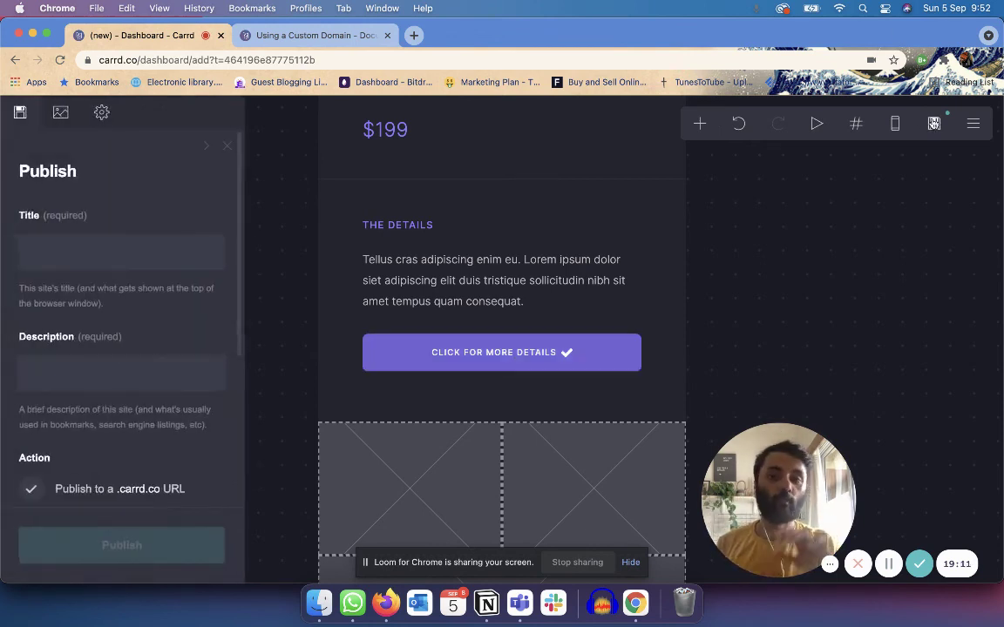
pyautogui.scroll(-5, 139, 414)
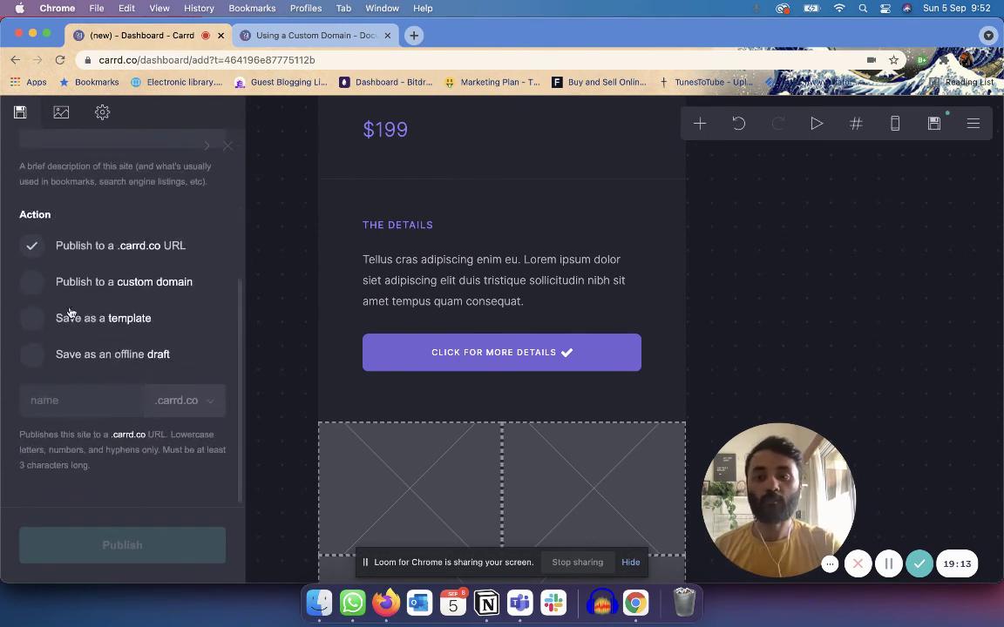
pyautogui.click(17, 284)
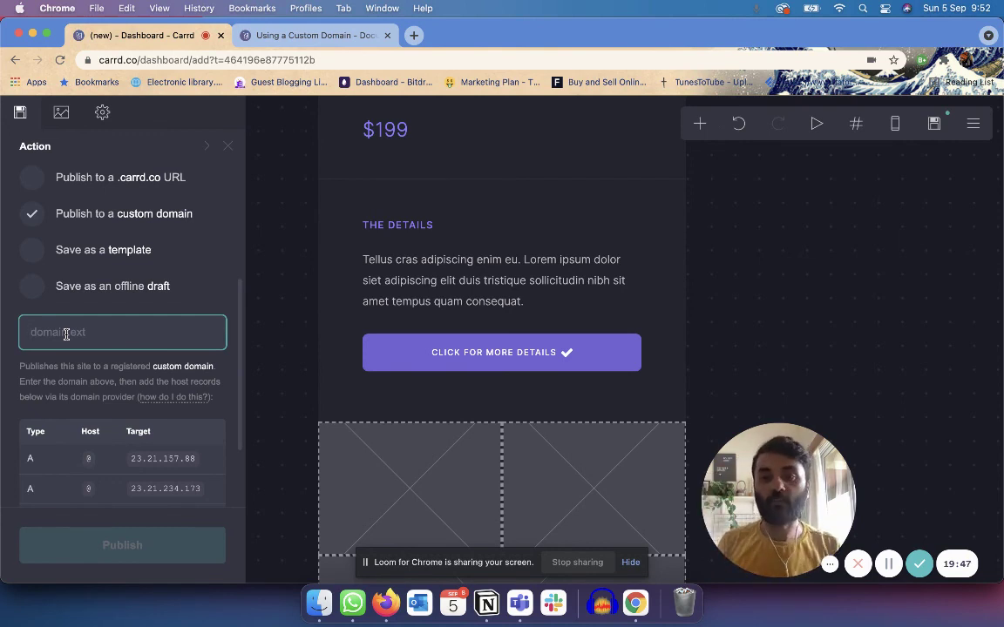
pyautogui.click(227, 146)
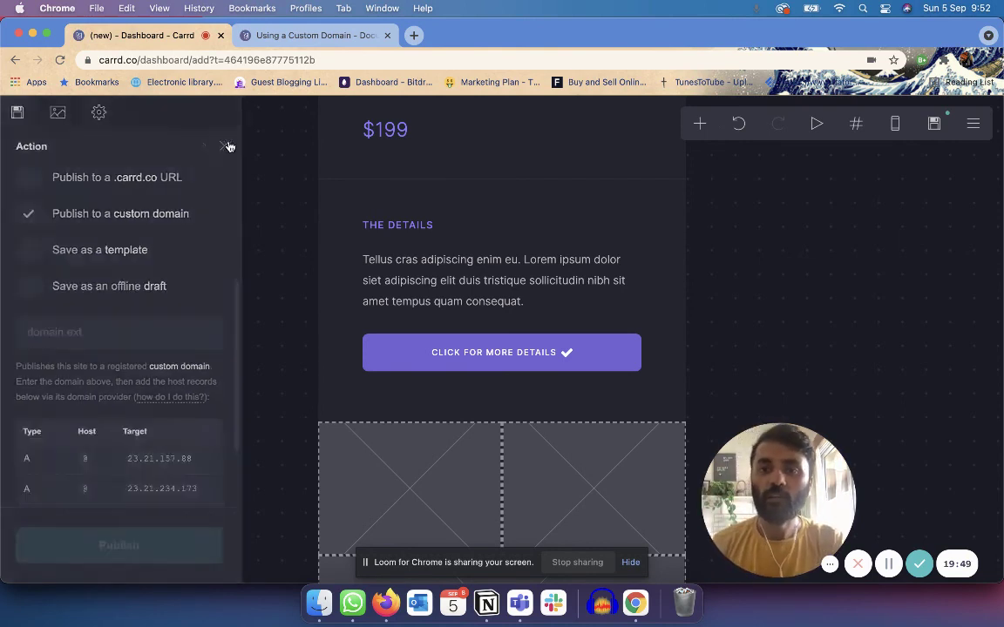